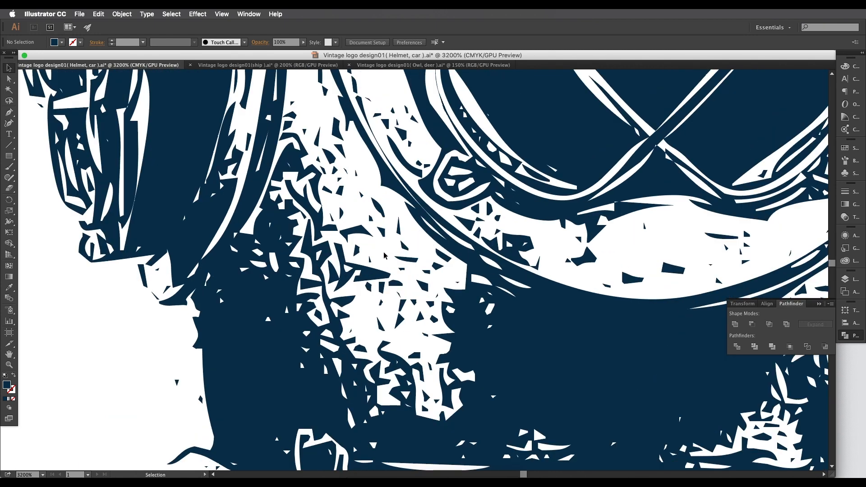
- Examine the traced diving helmet's detail up close and compare it with the finished Marinelife badge
scroll(379, 235, "up", 3)
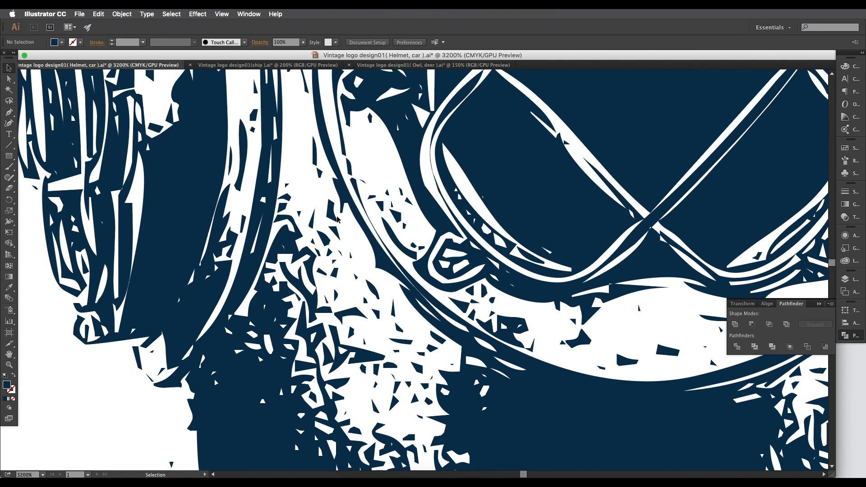
left_click(339, 224)
scroll(343, 224, "down", 5)
scroll(456, 264, "up", 2)
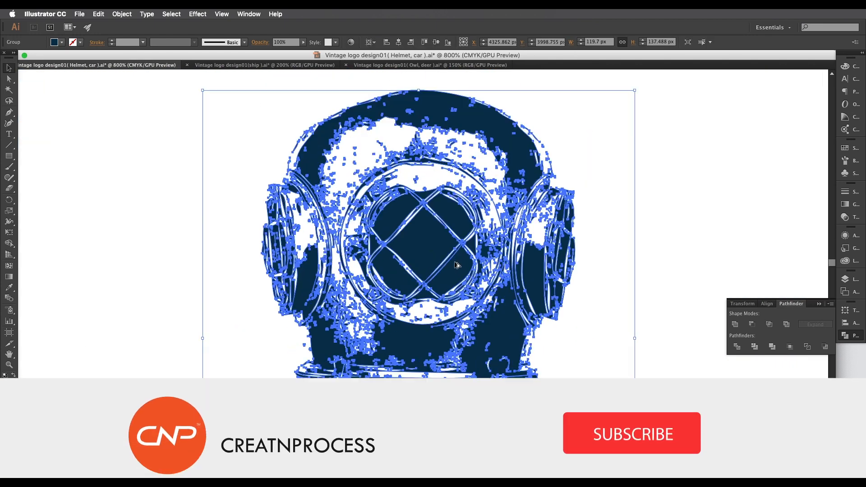
left_click(582, 256)
scroll(569, 258, "down", 5)
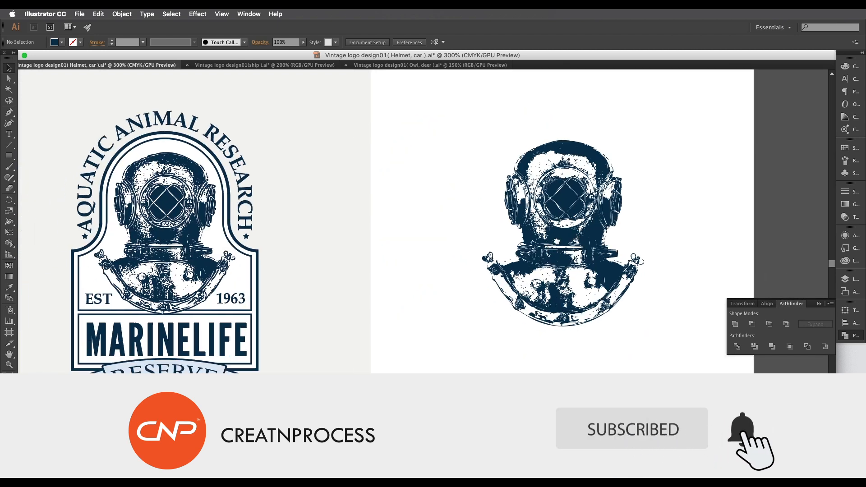
left_click_drag(361, 269, 418, 305)
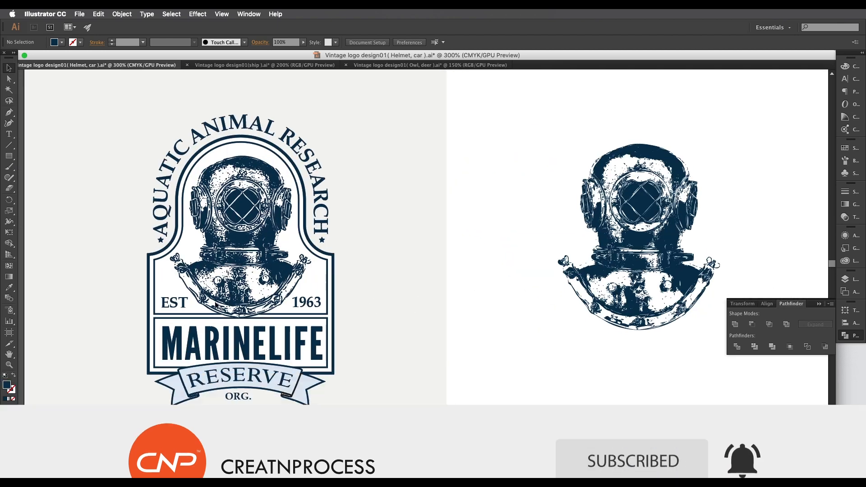
- Scale the standalone diving helmet down slightly about its centre, keeping its proportions
left_click_drag(610, 253, 527, 230)
left_click(555, 300)
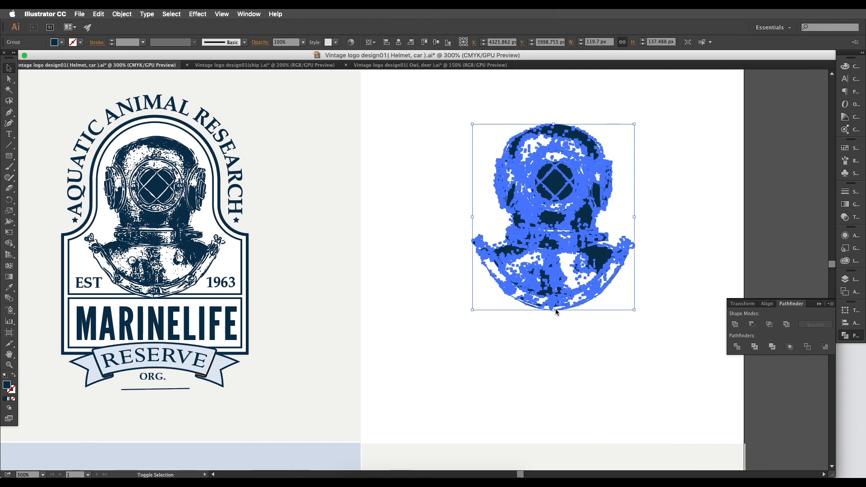
left_click_drag(554, 307, 555, 282)
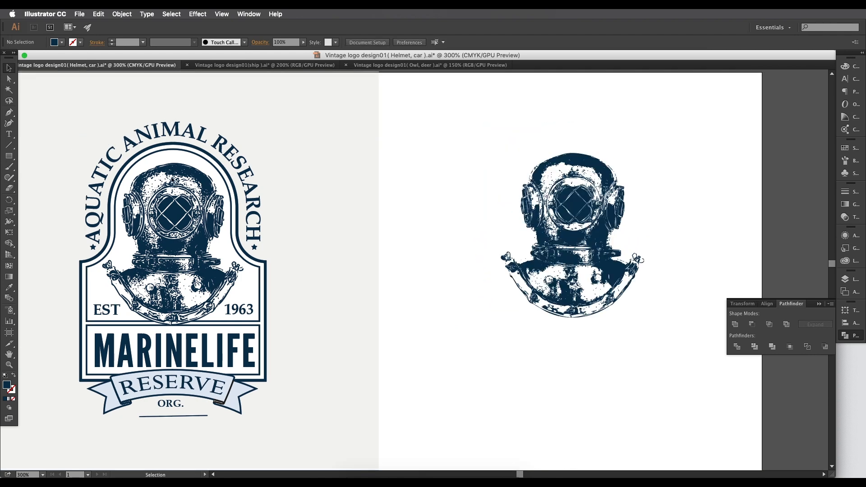
- Examine the finished Marinelife badge's frame, arched lettering, helmet placement and ribbon as the reference
left_click_drag(202, 188, 353, 175)
key("super+equal")
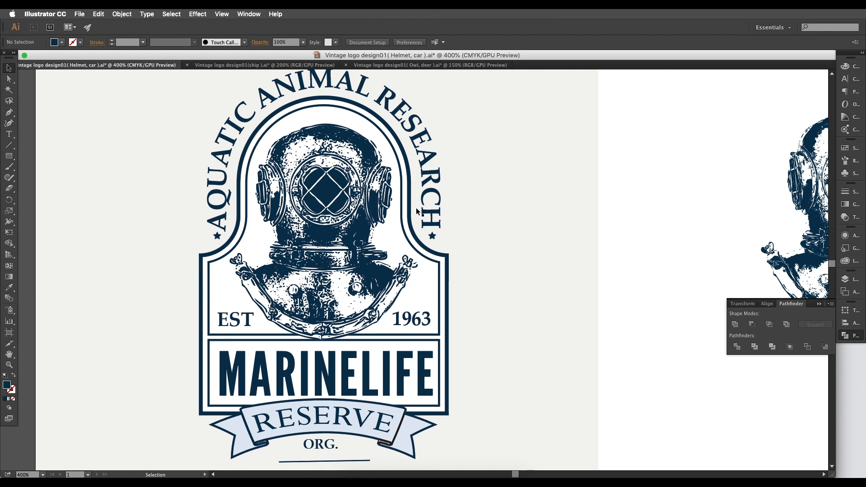
scroll(440, 383, "up", 1)
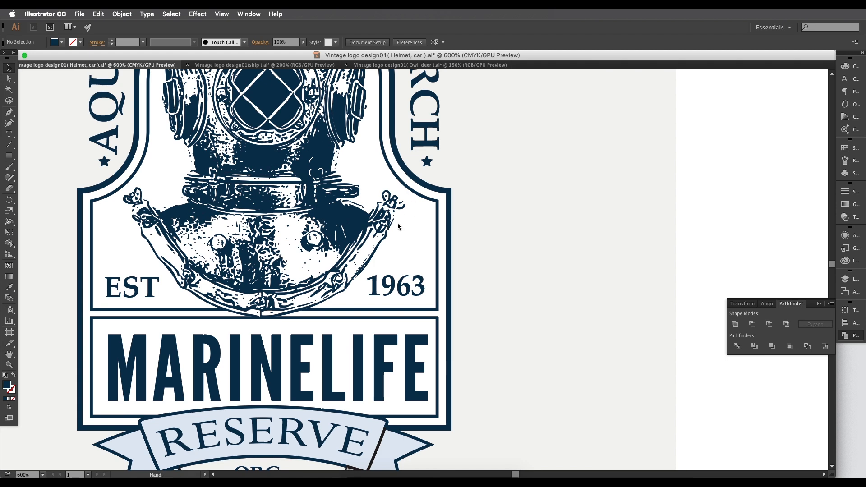
scroll(361, 176, "down", 2)
left_click_drag(421, 280, 427, 376)
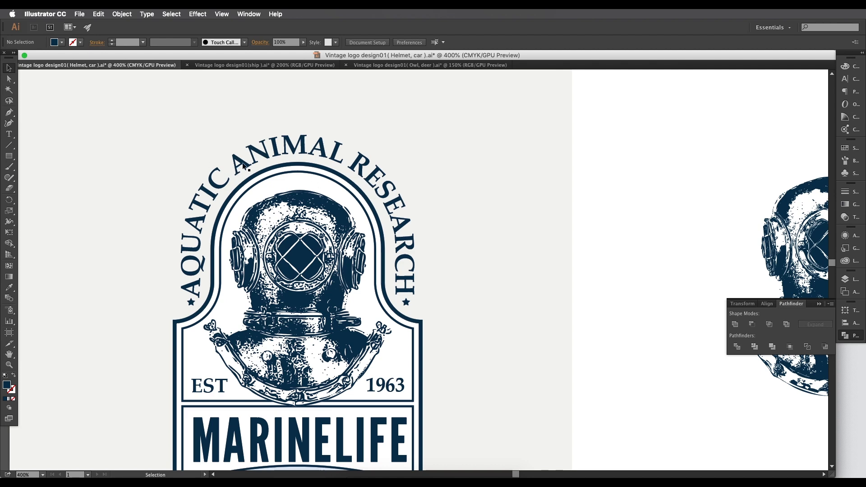
scroll(334, 185, "down", 2)
left_click_drag(373, 242, 315, 248)
scroll(350, 205, "up", 1)
- Draw a rectangle about 131.5 × 105 px over the helmet's lower half, with no fill and a 1 px navy stroke
left_click(8, 156)
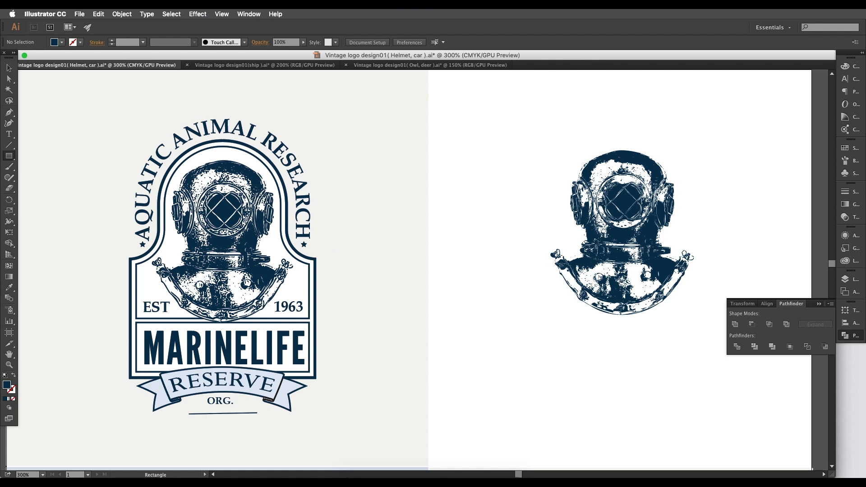
mouse_move(624, 282)
left_mouse_down()
mouse_move(670, 332)
mouse_move(710, 343)
mouse_move(711, 387)
mouse_move(720, 386)
mouse_move(714, 414)
mouse_move(713, 388)
left_mouse_up()
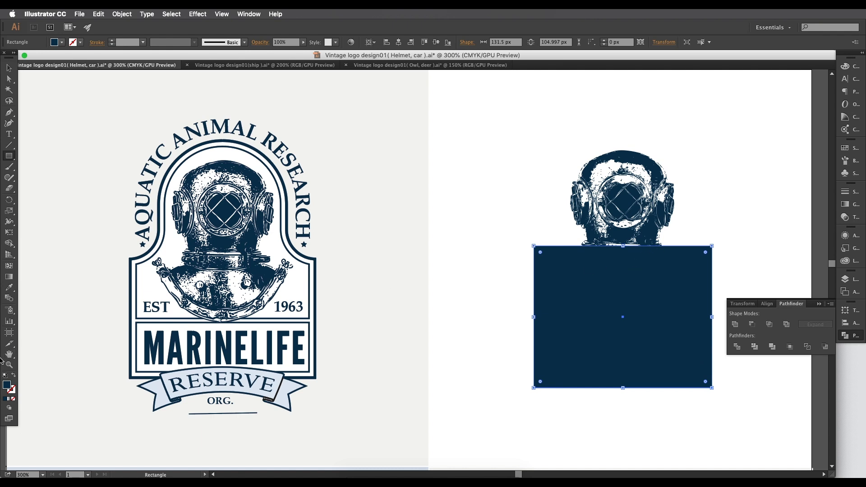
left_click(15, 377)
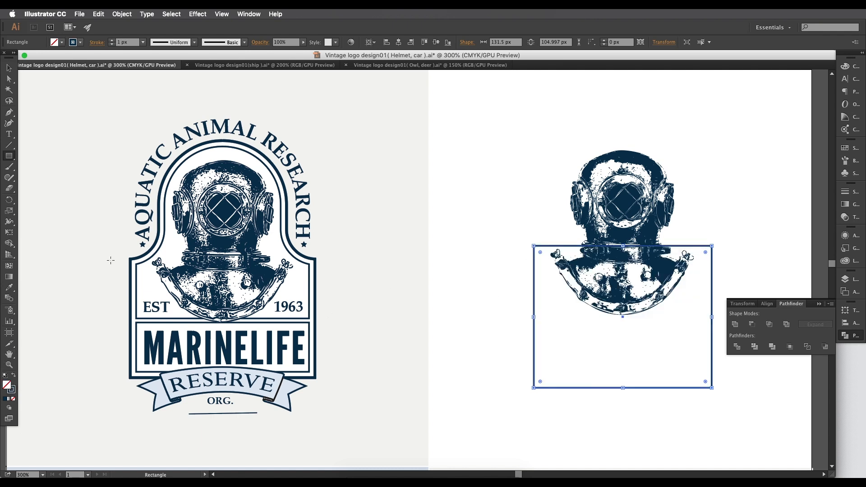
- Duplicate the rectangle in place, narrow the copy to about 98 px and move it up around the helmet's head
left_click(8, 68)
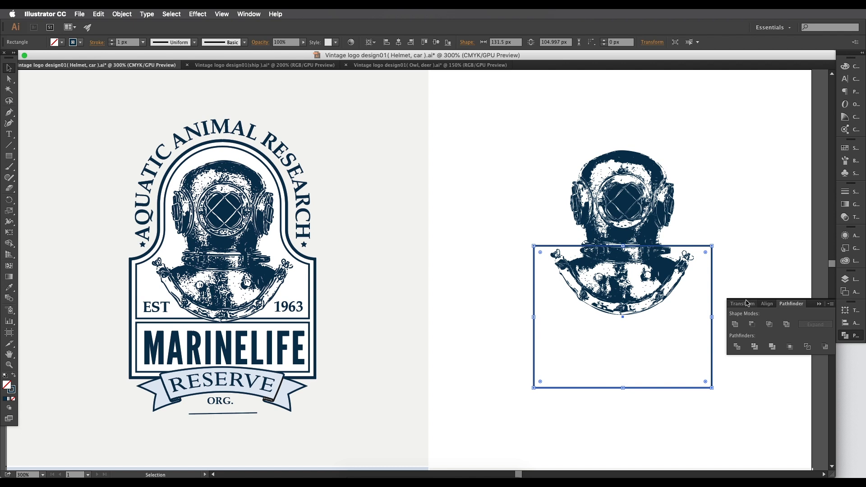
left_click(710, 308)
left_click(713, 301)
key("v")
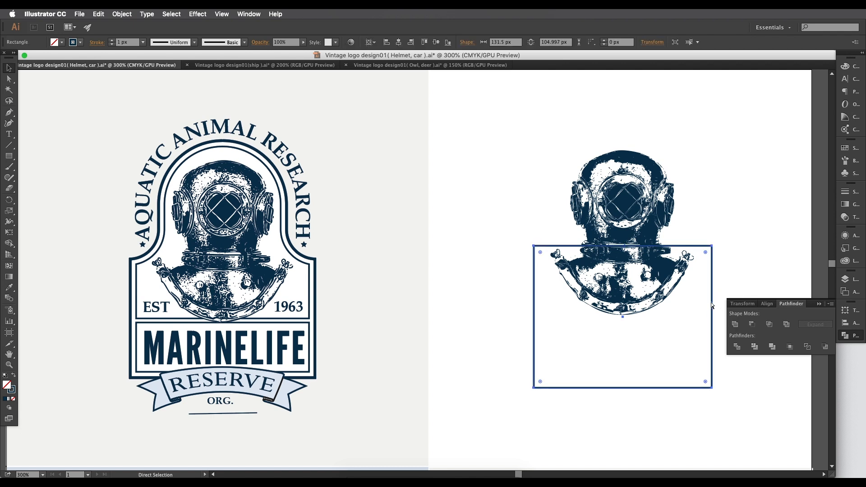
left_click_drag(712, 319, 682, 318)
key("shift+Up")
key("shift+Up")
key("shift+Up")
key("shift+Up")
key("shift+Up")
key("shift+Up")
key("shift+Up")
key("shift+Up")
key("shift+Up")
key("shift+Up")
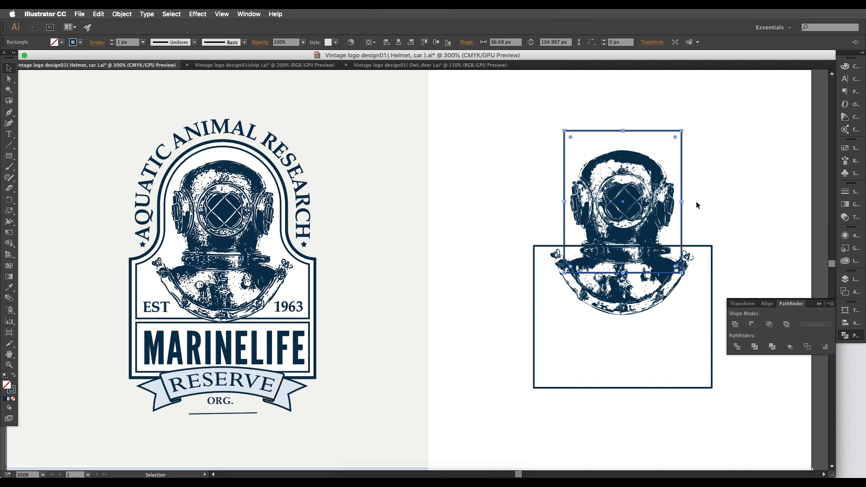
left_click_drag(683, 204, 690, 202)
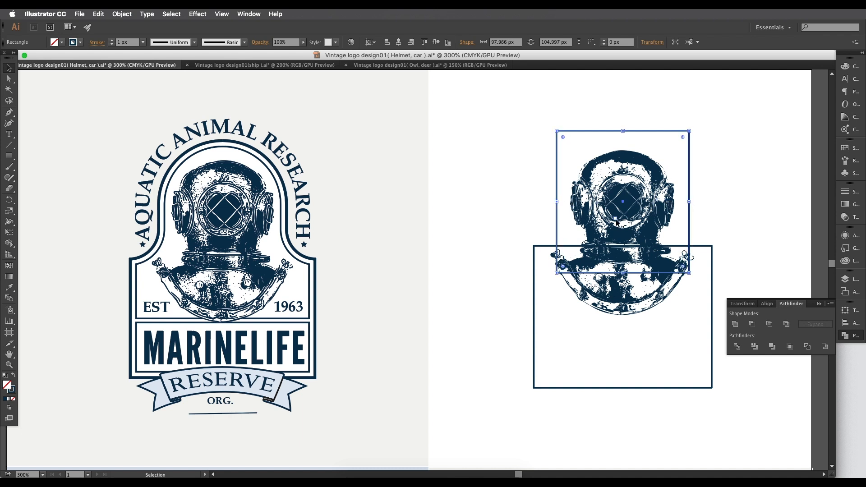
- Widen the lower rectangle symmetrically to about 136 px
left_click(701, 246)
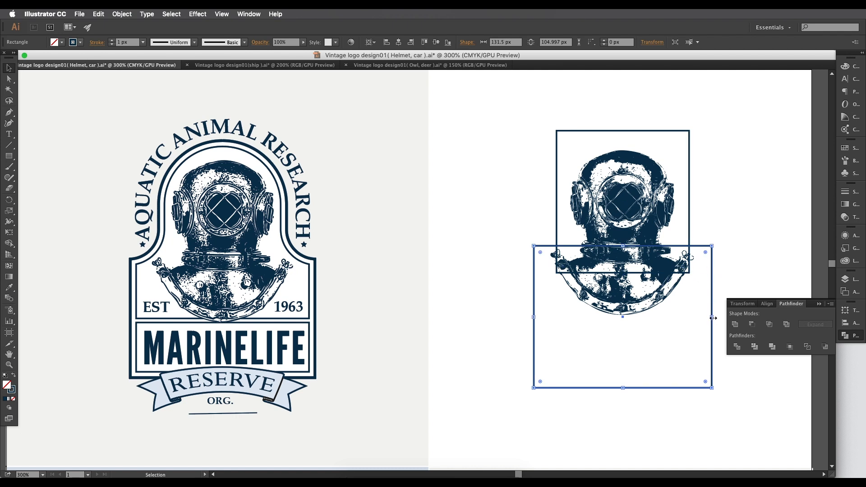
left_click_drag(713, 320, 716, 320)
left_click_drag(694, 215, 688, 211)
- Round both top corners of the upper rectangle fully so that its top forms a semicircular arch
left_click(684, 212)
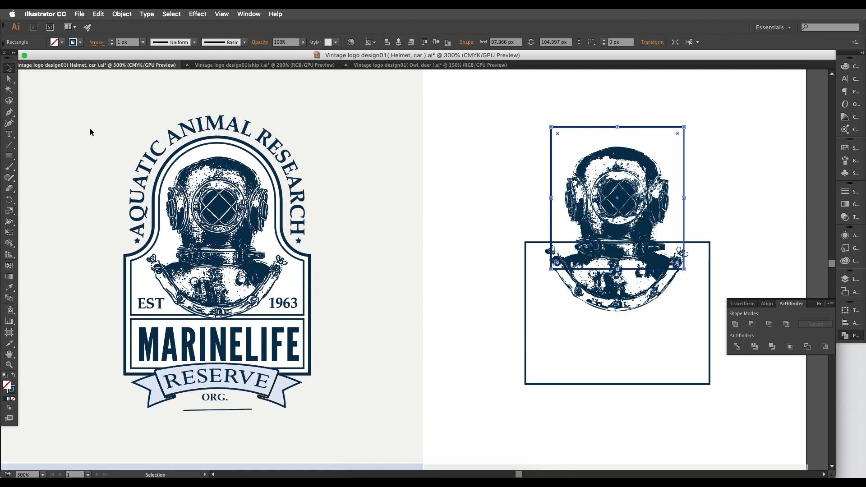
left_click(9, 79)
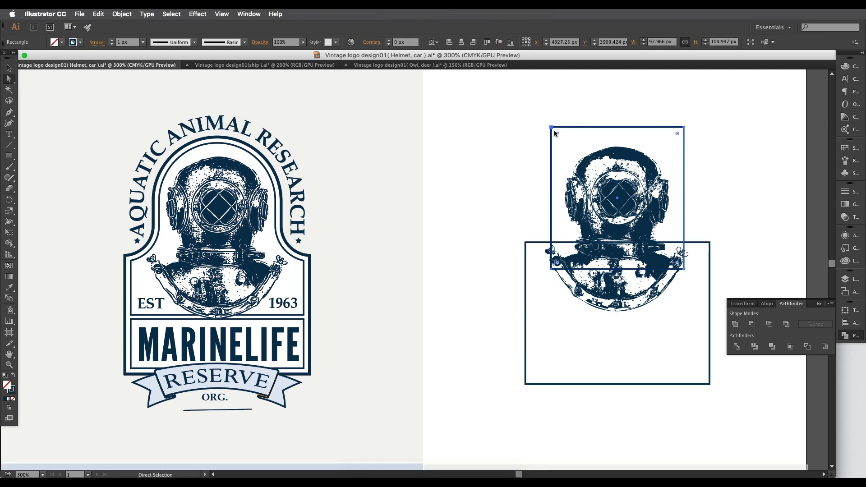
left_click(552, 128)
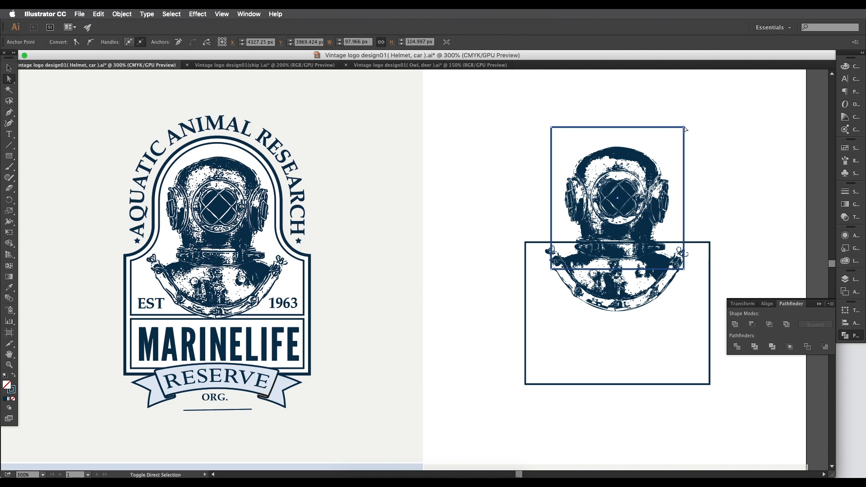
left_click(684, 128)
left_click(552, 128, "shift")
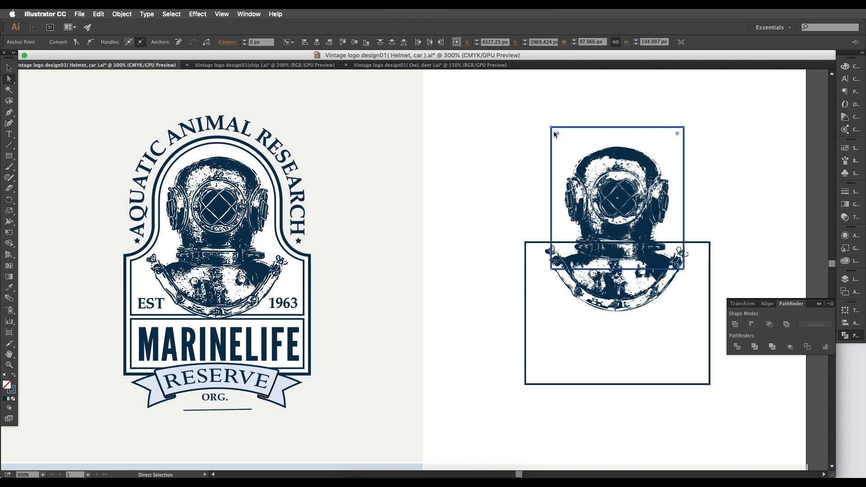
left_click_drag(557, 133, 587, 163)
left_click(9, 68)
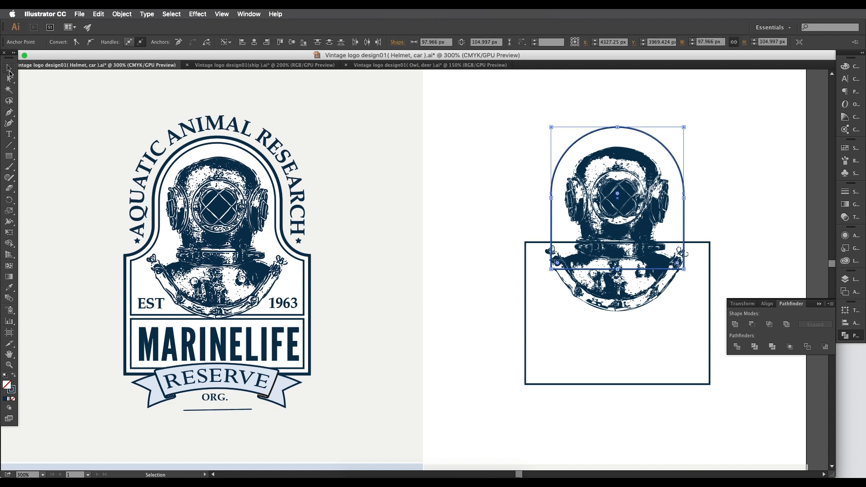
- Unite the arched shape and the lower rectangle into a single badge outline
scroll(414, 159, "down", 2)
scroll(414, 158, "left", 1)
scroll(371, 260, "right", 3)
scroll(370, 260, "up", 1)
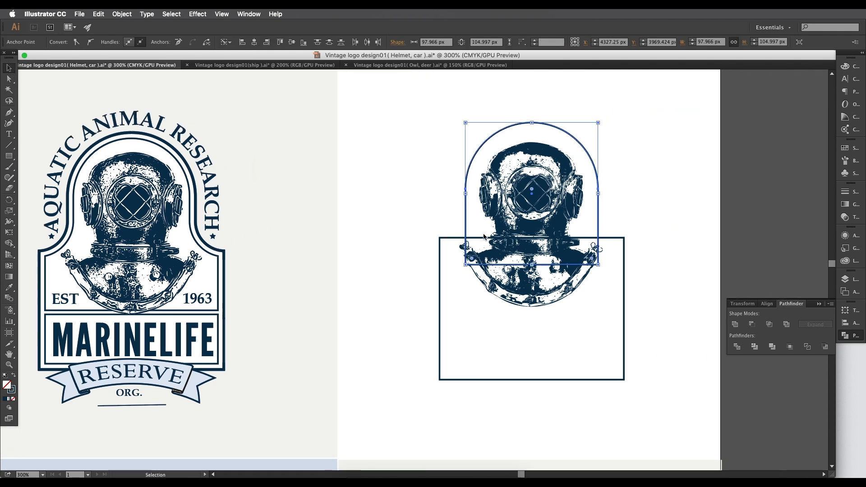
left_click(446, 242)
left_click(451, 237)
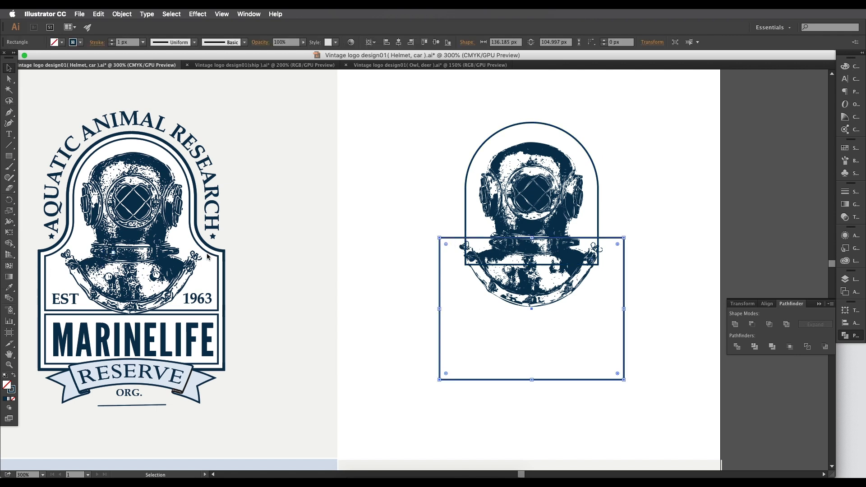
left_click(599, 227, "shift")
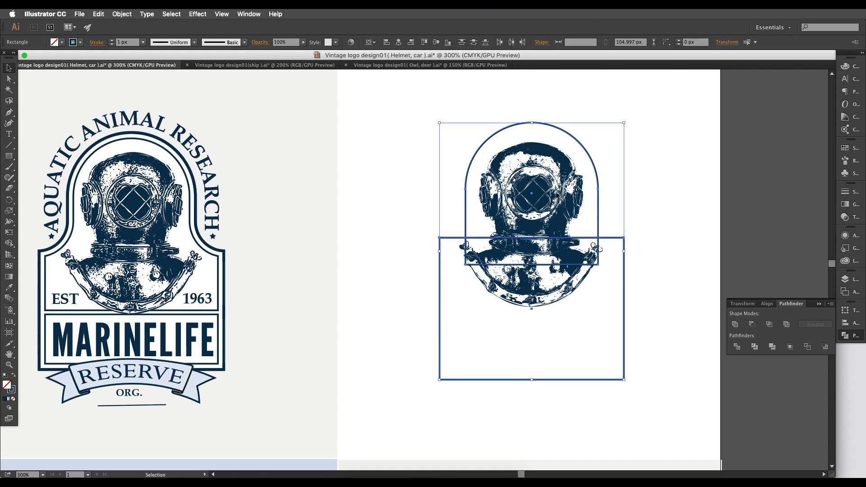
left_click(736, 325)
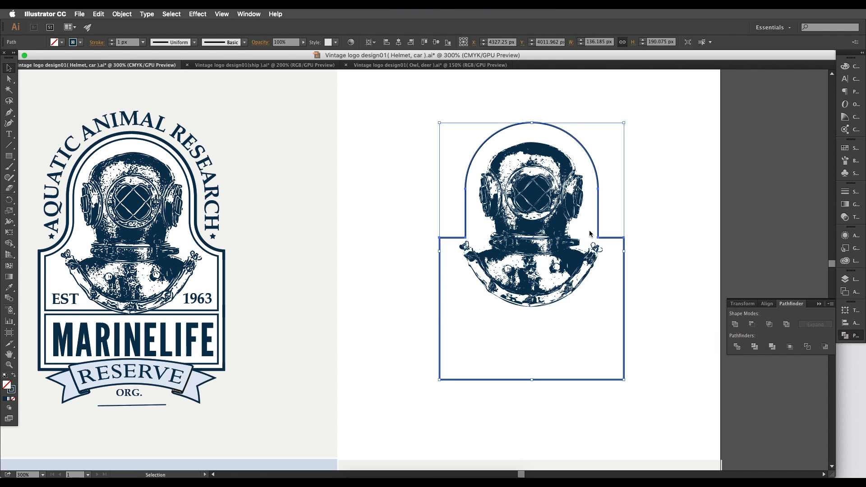
- Round the two inner corners where the arch meets the base to a radius of about 19.11 px
left_click(9, 79)
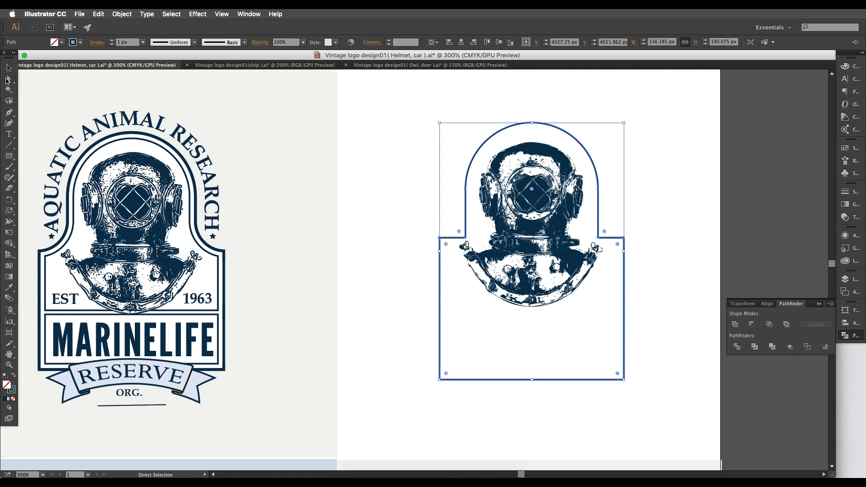
left_click(465, 239)
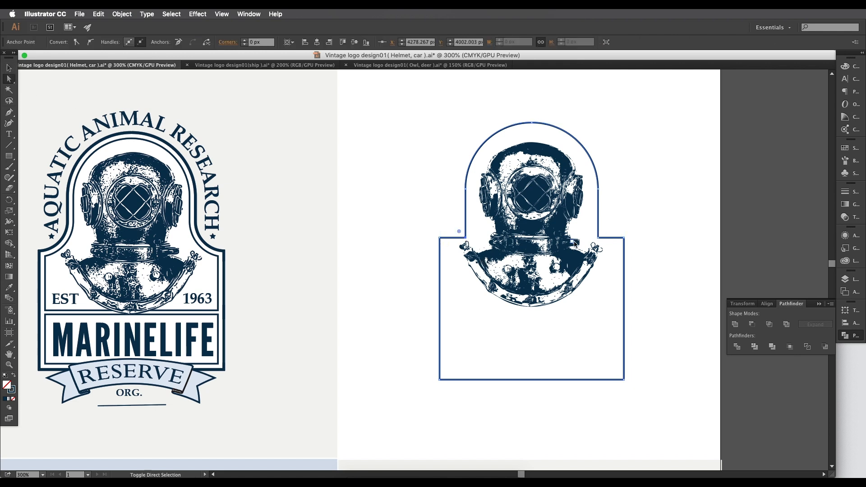
left_click(598, 239, "shift")
left_click_drag(605, 232, 777, 106)
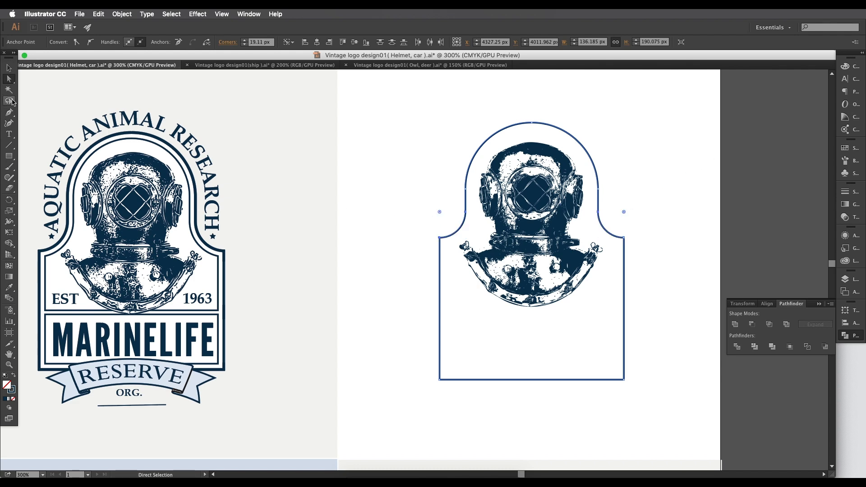
left_click(9, 68)
left_click(405, 285)
- Start an Offset Path on the badge outline with the preview on and the offset set to -10 px
scroll(405, 285, "down", 1)
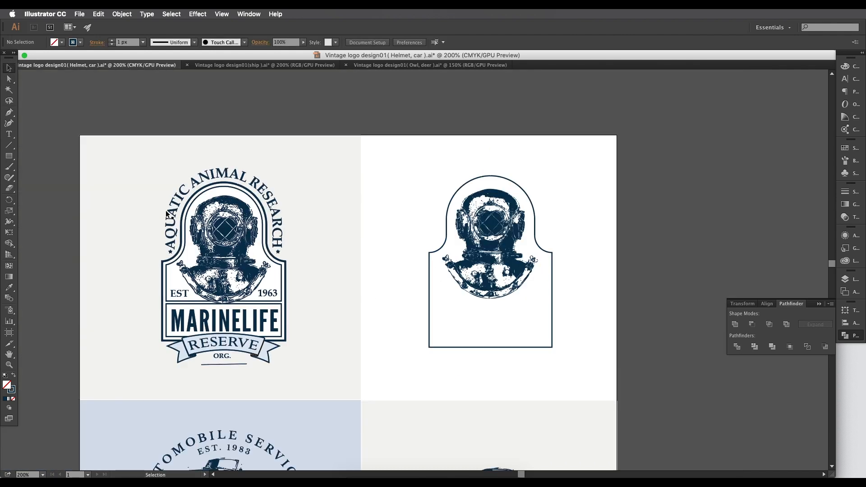
scroll(446, 234, "up", 1)
left_click_drag(406, 274, 505, 236)
scroll(363, 245, "right", 3)
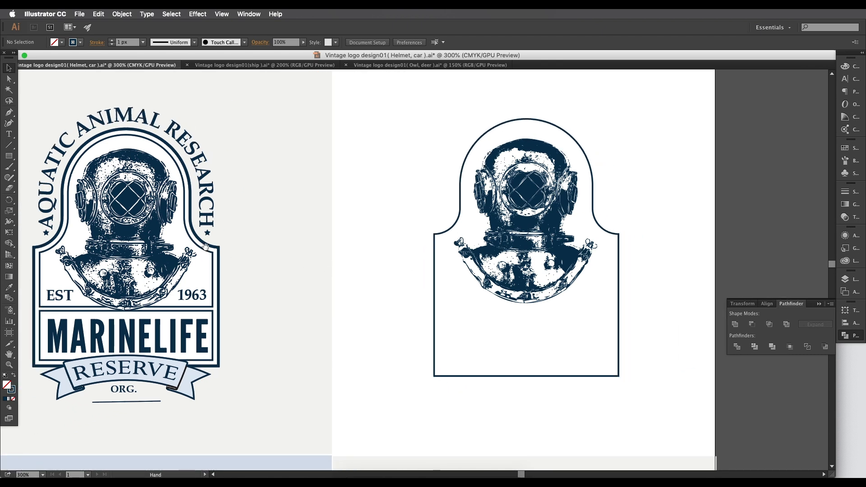
left_click(613, 226)
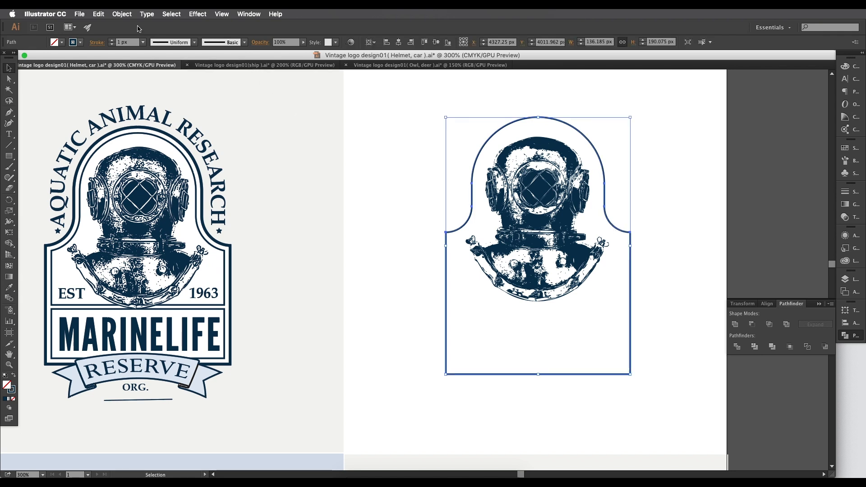
left_click(121, 14)
mouse_move(158, 184)
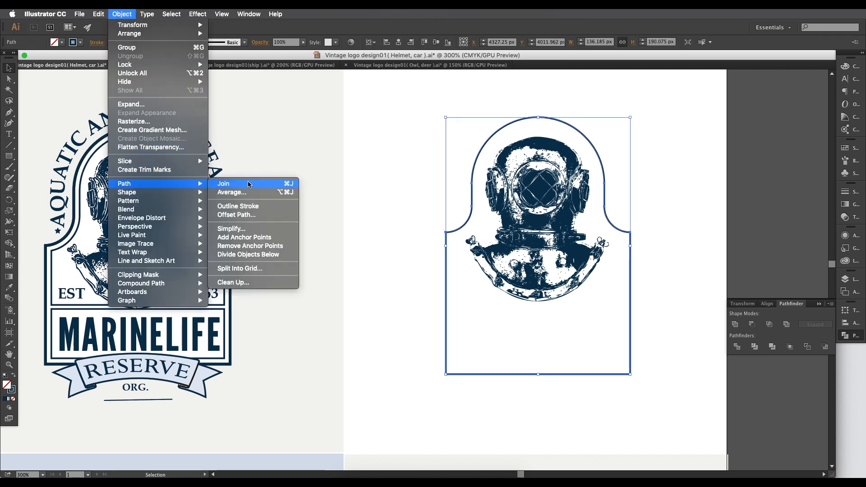
left_click(236, 214)
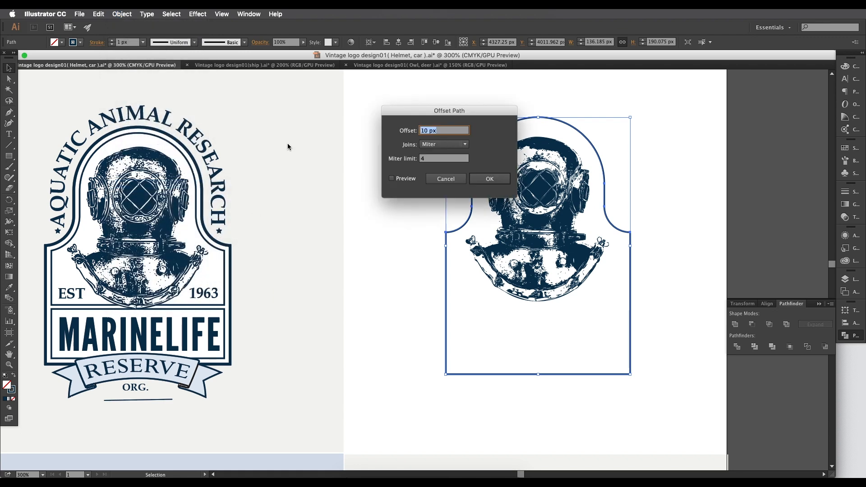
left_click(392, 178)
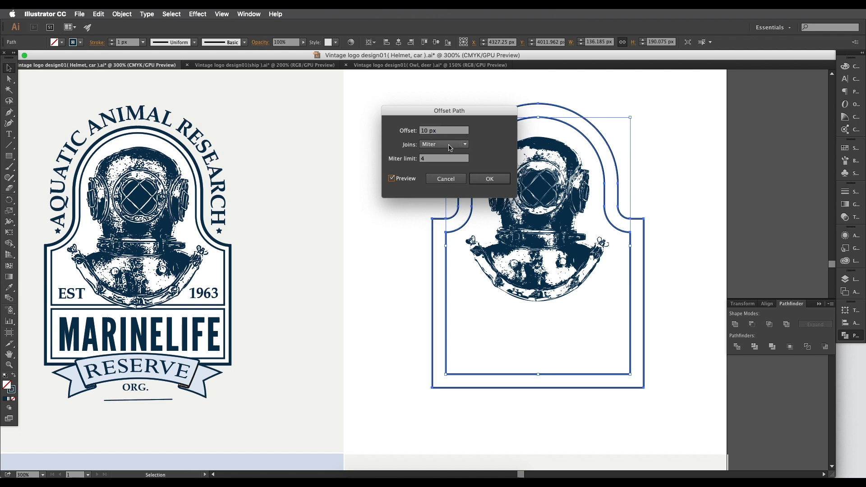
left_click(422, 134)
type("-")
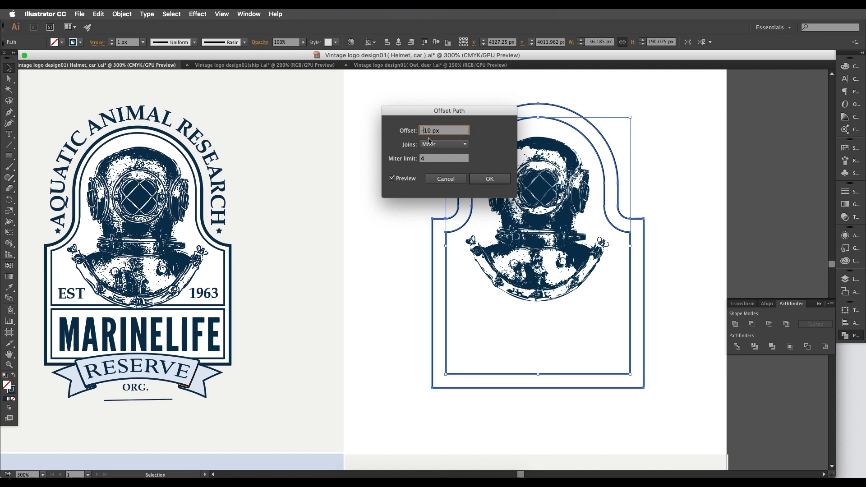
left_click(432, 160)
left_click(430, 134)
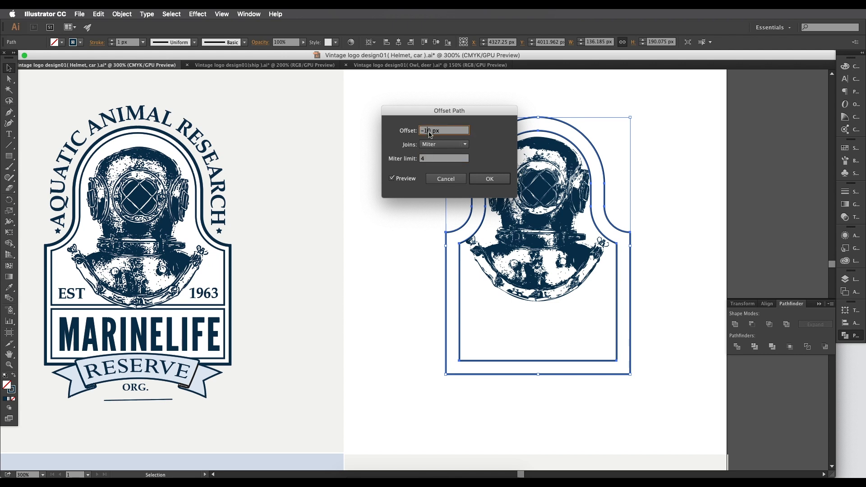
- Change the offset to -4 px and apply it to create the inner frame line
key("Up")
key("Up")
key("Up")
key("Up")
key("Up")
key("Up")
key("Up")
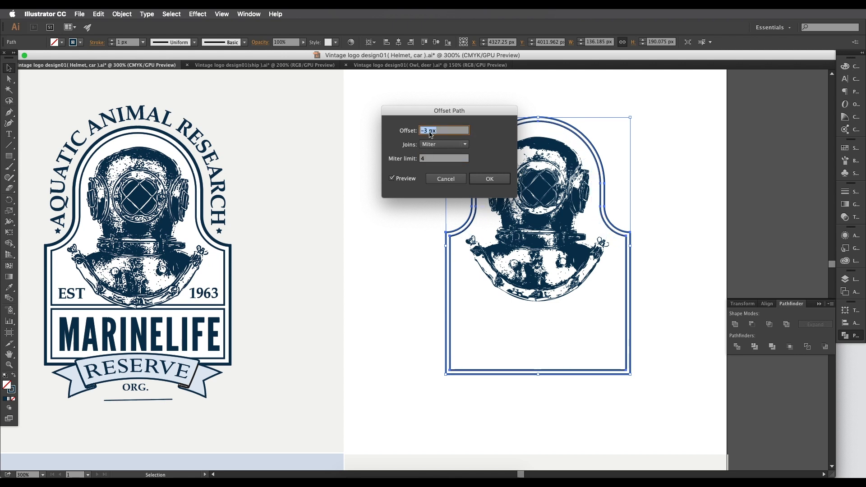
key("Down")
left_click(481, 180)
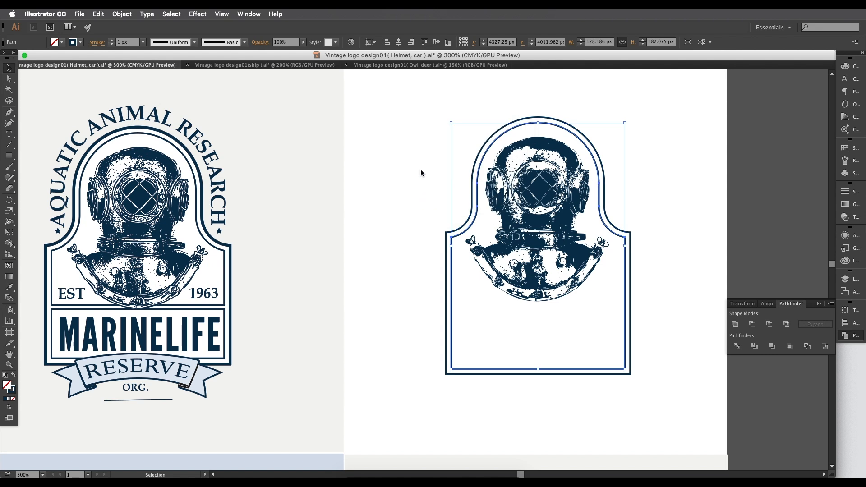
- Thicken the outer badge outline to a 2 px stroke
left_click(456, 171)
left_click(473, 180)
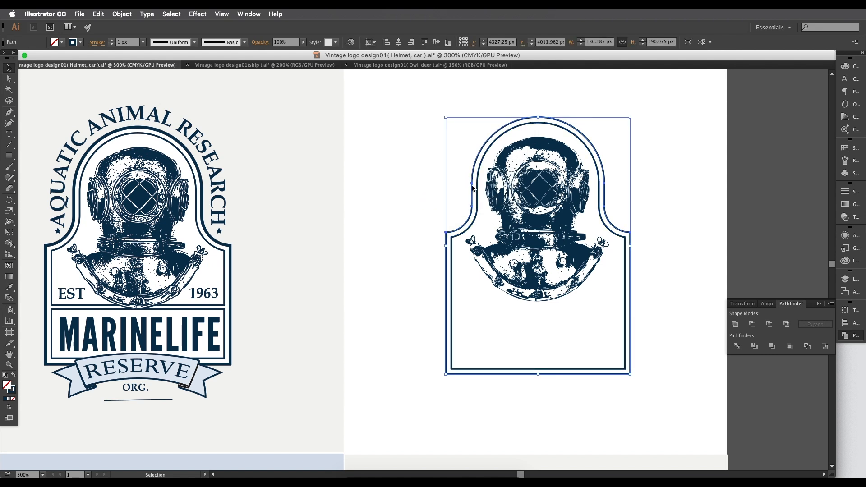
left_click(143, 42)
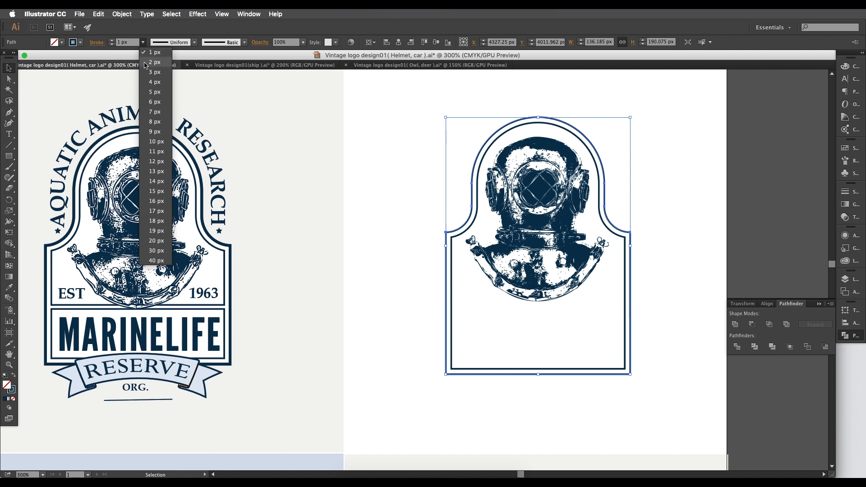
left_click(146, 63)
left_click(319, 157)
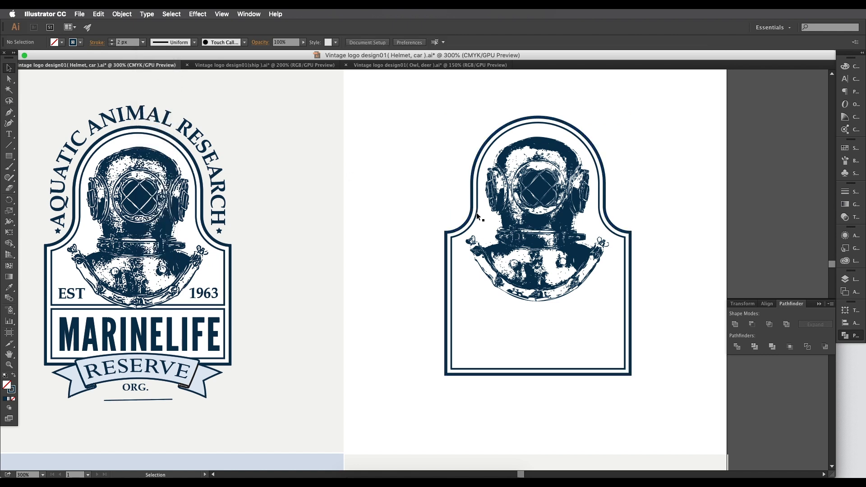
left_click(477, 212)
left_click(327, 150)
- Draw a thin horizontal rectangle about 174 px wide across the badge at the helmet's lower edge
scroll(424, 185, "down", 1)
left_click_drag(481, 226, 487, 217)
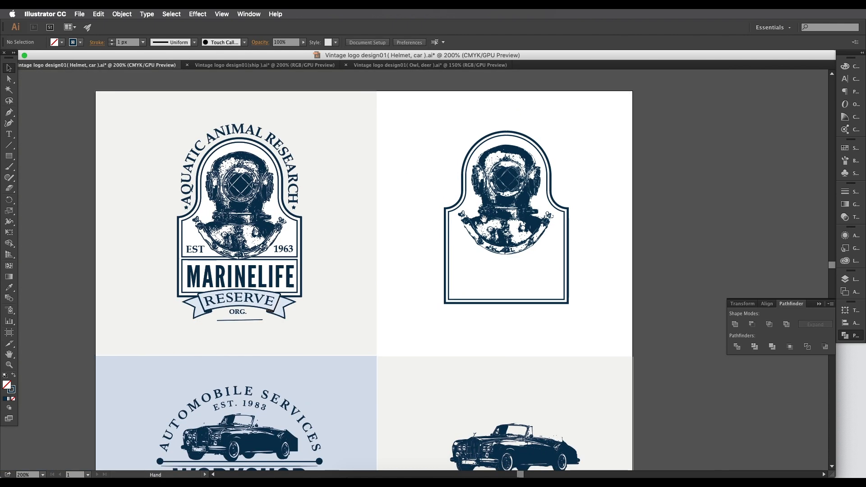
scroll(394, 221, "up", 1)
left_click_drag(253, 231, 293, 223)
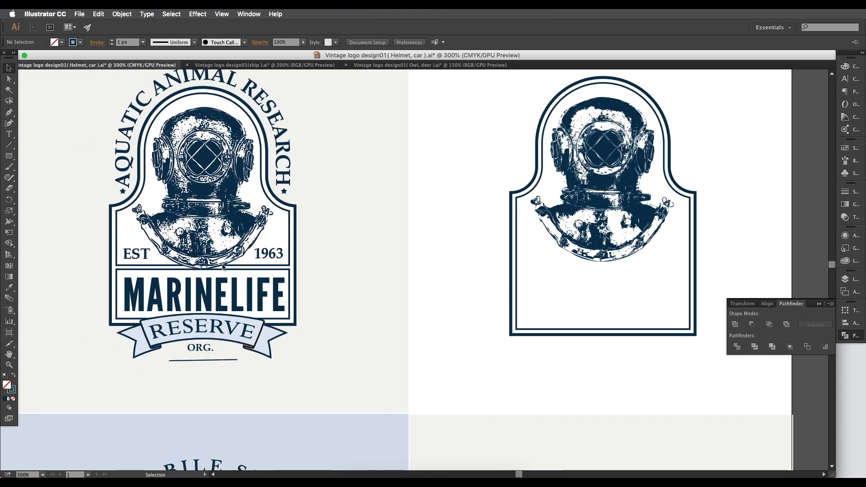
left_click_drag(426, 260, 410, 257)
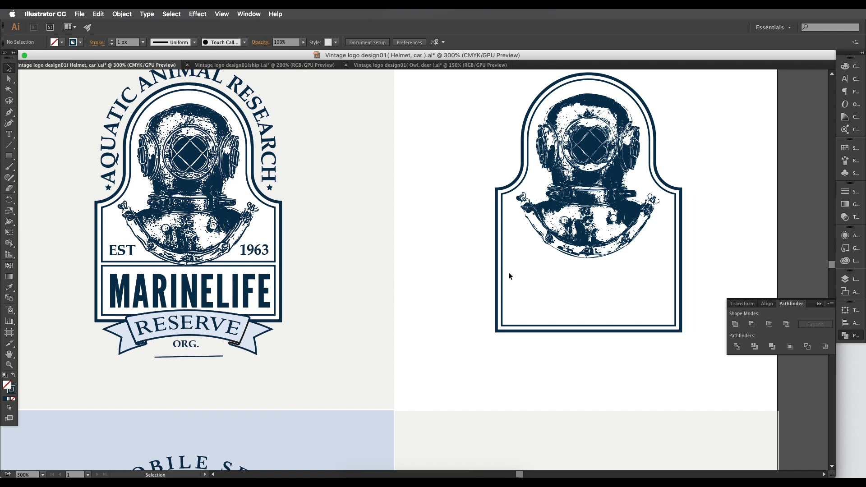
left_click_drag(508, 272, 472, 267)
left_click(9, 156)
mouse_move(437, 267)
left_mouse_down()
mouse_move(546, 284)
mouse_move(706, 274)
mouse_move(674, 271)
mouse_move(671, 256)
left_mouse_up()
- Subtract the thin rectangle from the inner frame line to split it into upper and lower compartments
left_click(9, 68)
left_click(633, 197)
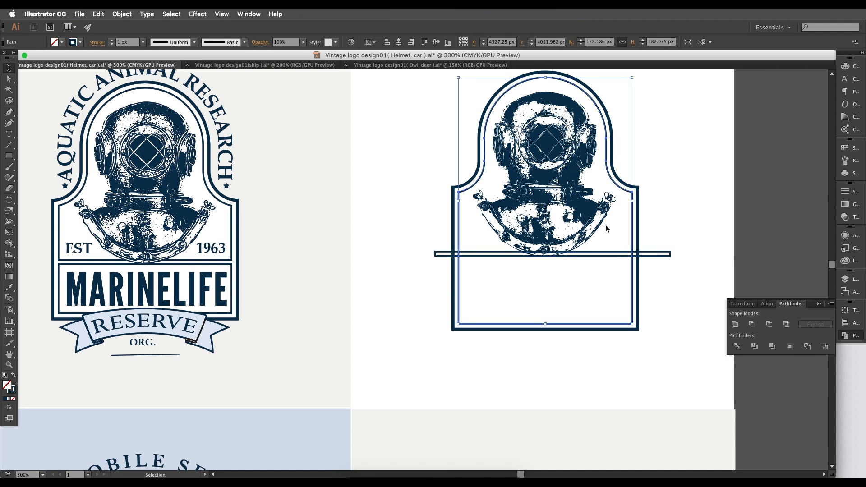
left_click(620, 254, "shift")
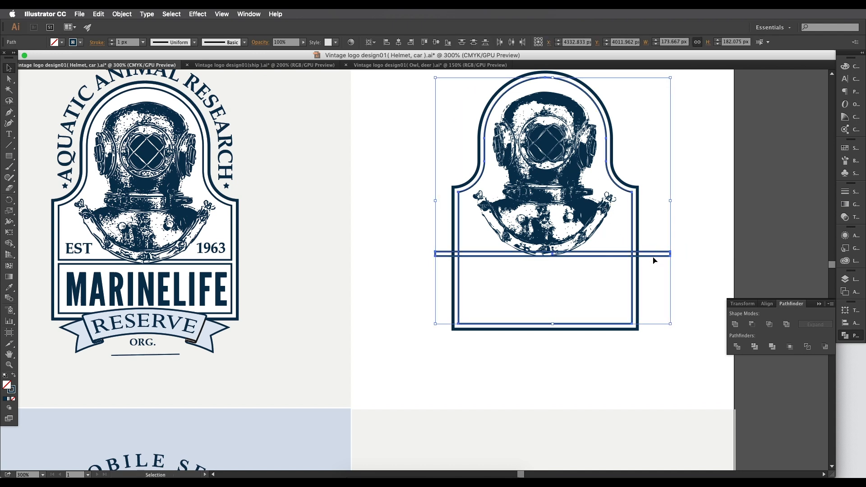
left_click(753, 329)
left_click(623, 248)
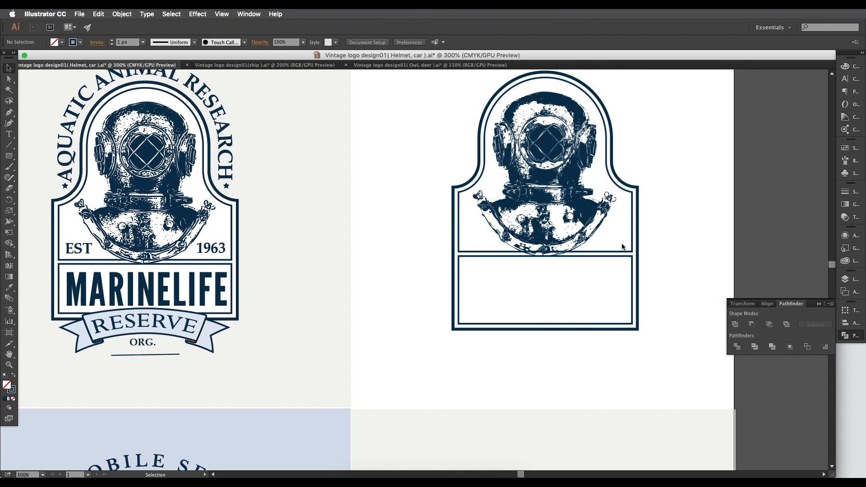
- Ungroup the two compartments of the split inner frame
left_click(632, 243)
right_click(625, 256)
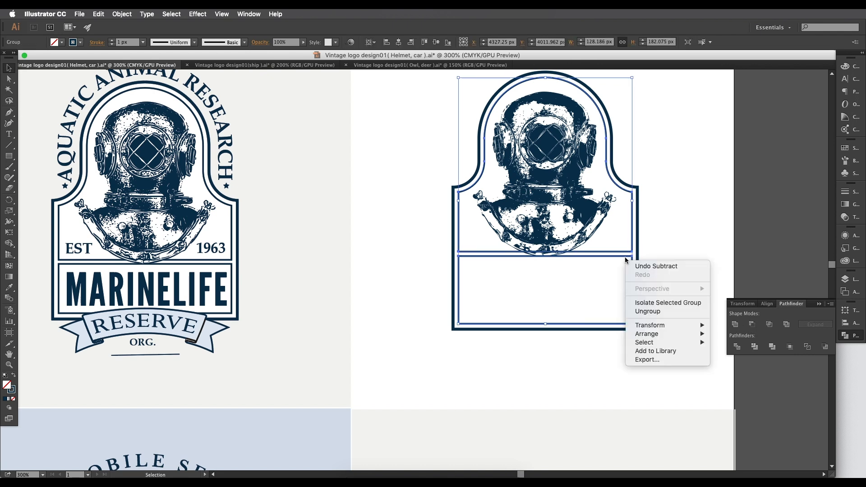
left_click(640, 311)
left_click(667, 269)
left_click_drag(649, 281, 661, 265)
- Bring the helmet artwork to the front, above the frame lines
left_click_drag(592, 274, 580, 305)
scroll(542, 261, "up", 1)
scroll(546, 261, "up", 1)
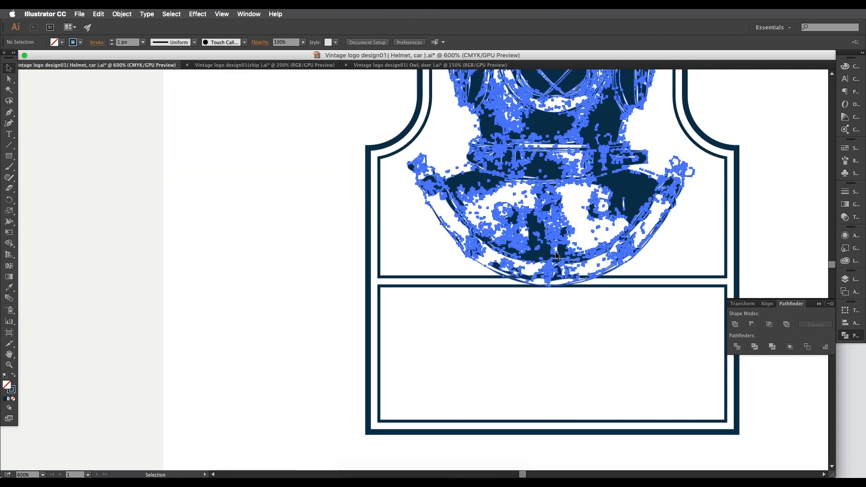
left_click(556, 257)
scroll(556, 257, "down", 1)
right_click(558, 254)
mouse_move(591, 321)
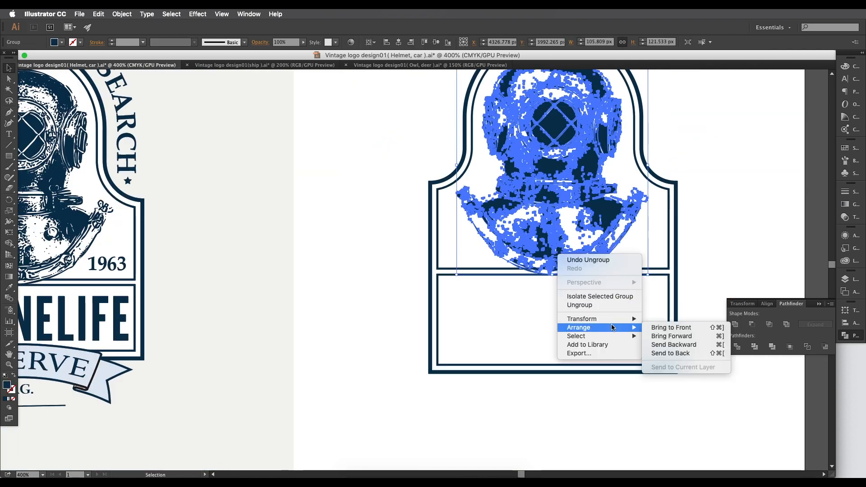
left_click(651, 327)
left_click(680, 262)
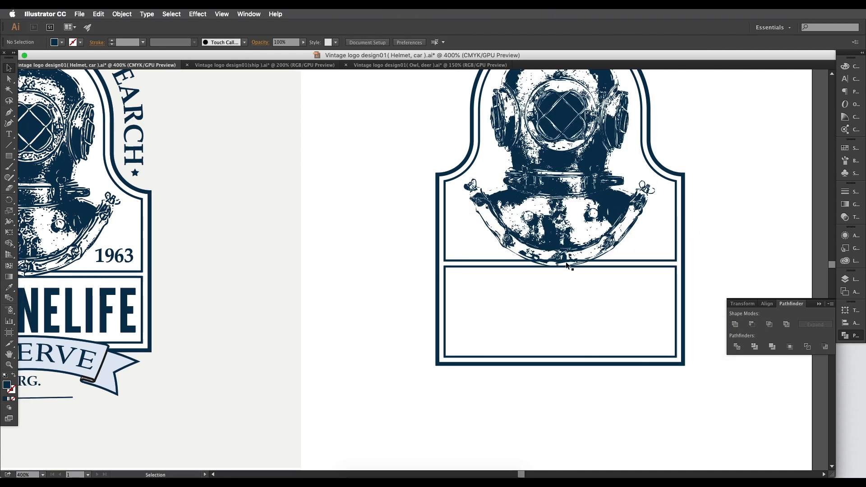
- Isolate the helmet group and draw a closed Pen shape that follows the helmet's lower rim between its two side bolts
scroll(525, 257, "up", 1)
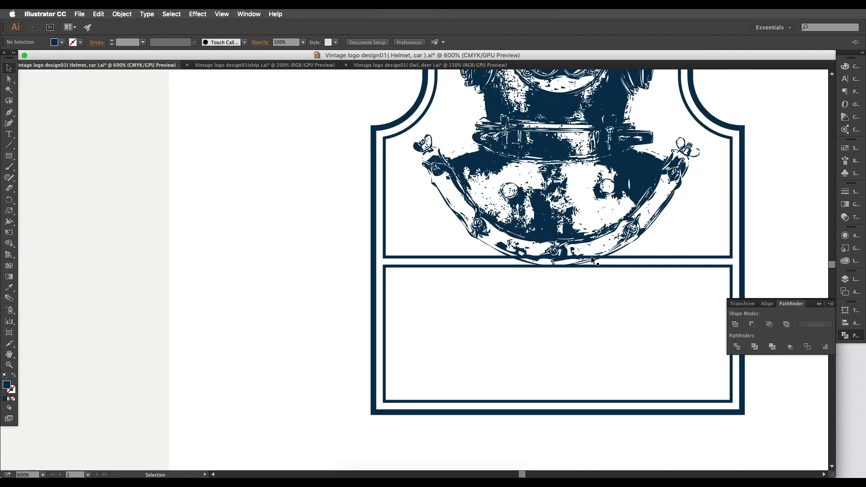
scroll(587, 253, "up", 2)
double_click(569, 250)
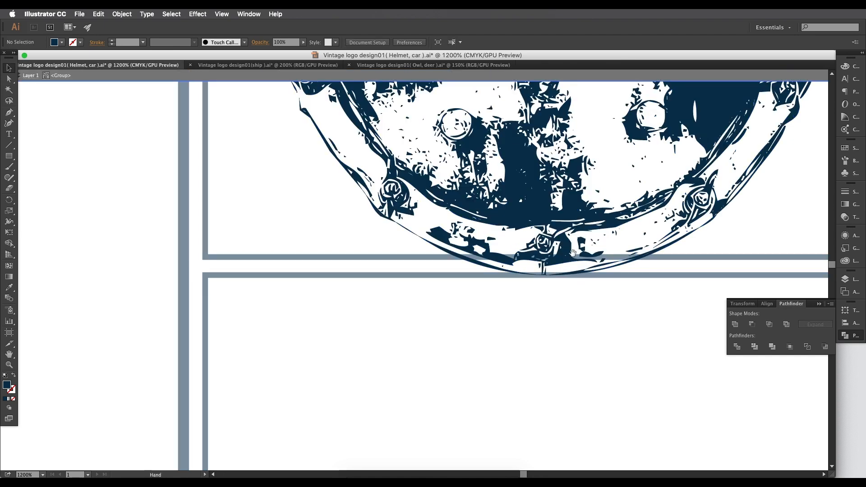
left_click_drag(573, 251, 568, 254)
key("p")
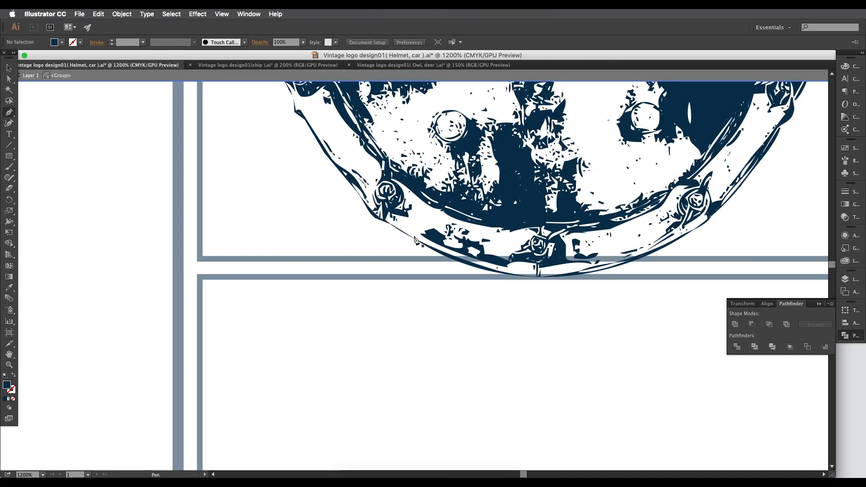
left_click(399, 230)
left_click_drag(485, 269, 529, 278)
left_click(581, 271)
left_click_drag(583, 274, 616, 267)
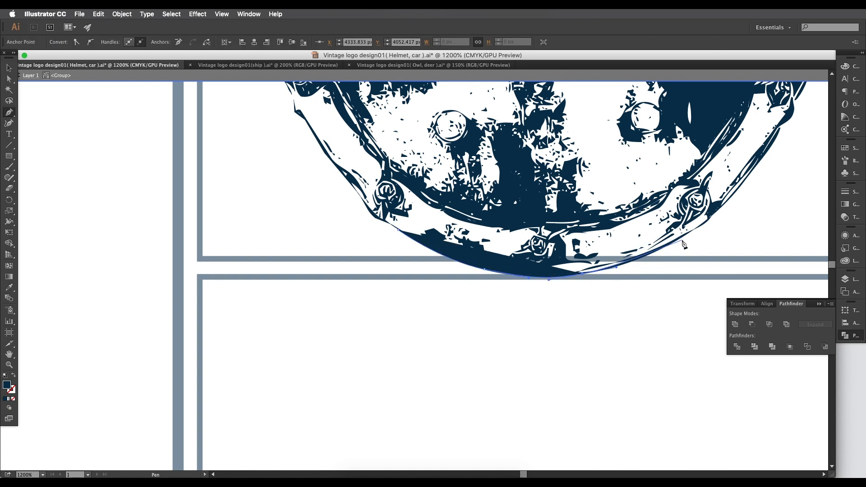
left_click_drag(681, 239, 697, 226)
left_click(720, 208)
left_click(667, 201)
left_click(394, 220)
left_click(398, 230)
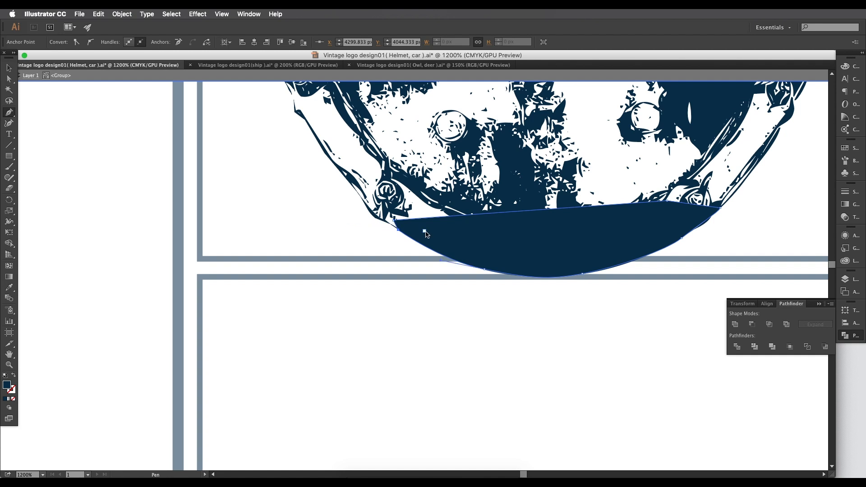
- Fill the rim shape with white sampled from the artwork, send it to the back of the helmet group and exit isolation
key("i")
left_click(423, 213)
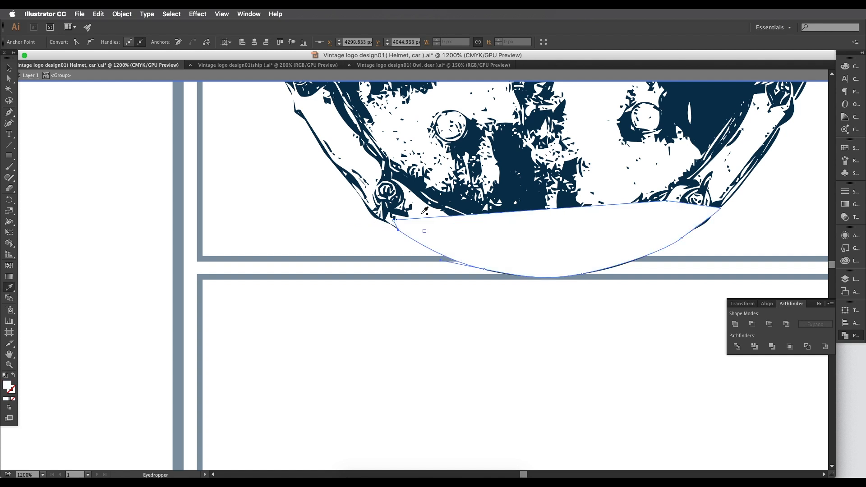
key("v")
right_click(440, 234)
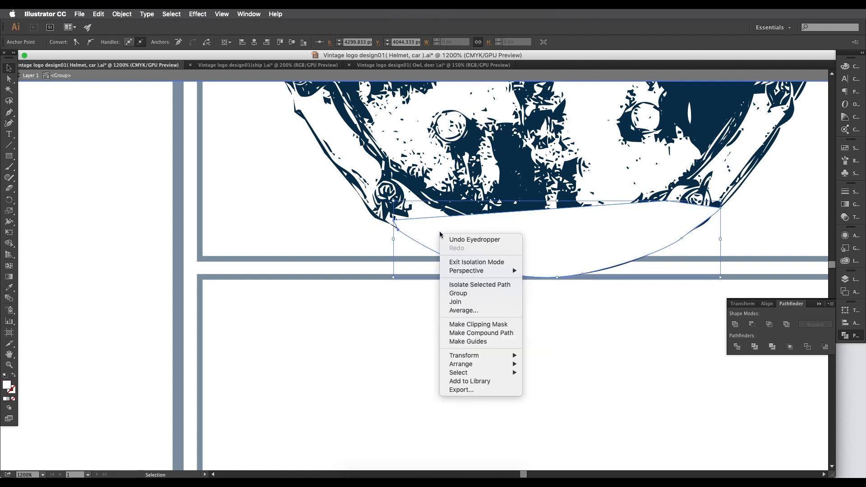
mouse_move(510, 365)
left_click(533, 389)
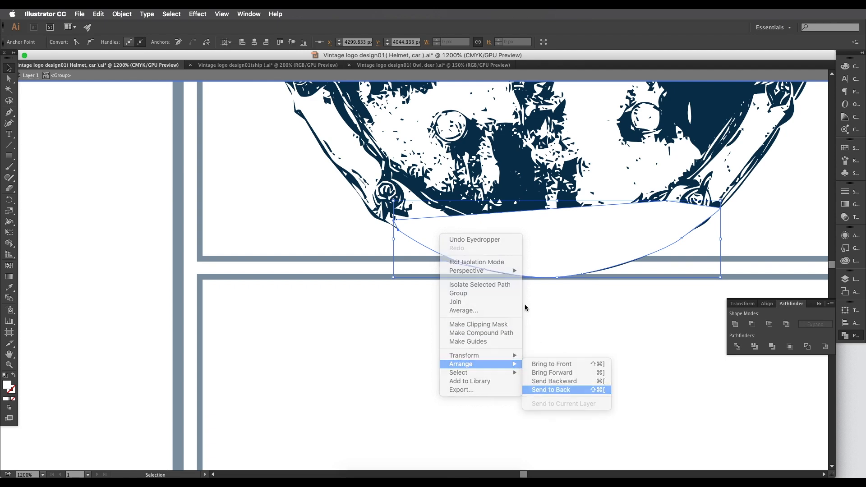
left_click(493, 323)
- Examine where the helmet's lower rim overlaps the frame lines and compare it with the finished Marinelife badge
scroll(531, 285, "down", 3)
scroll(534, 267, "up", 4)
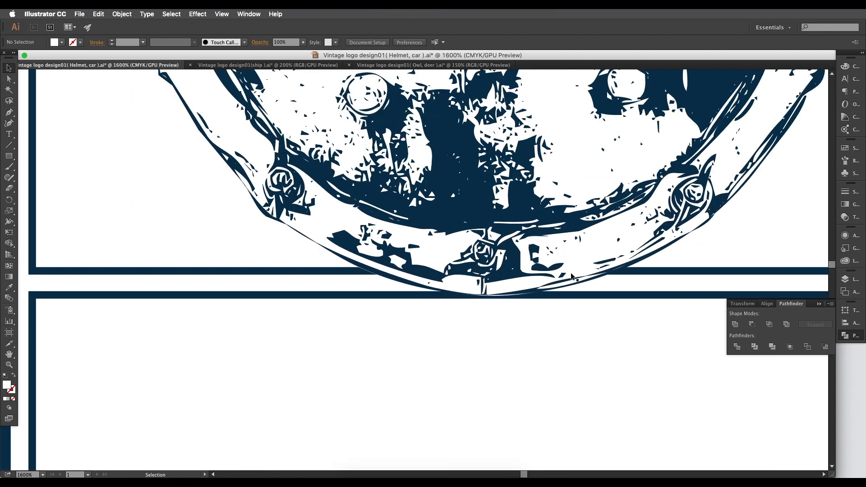
scroll(539, 278, "down", 3)
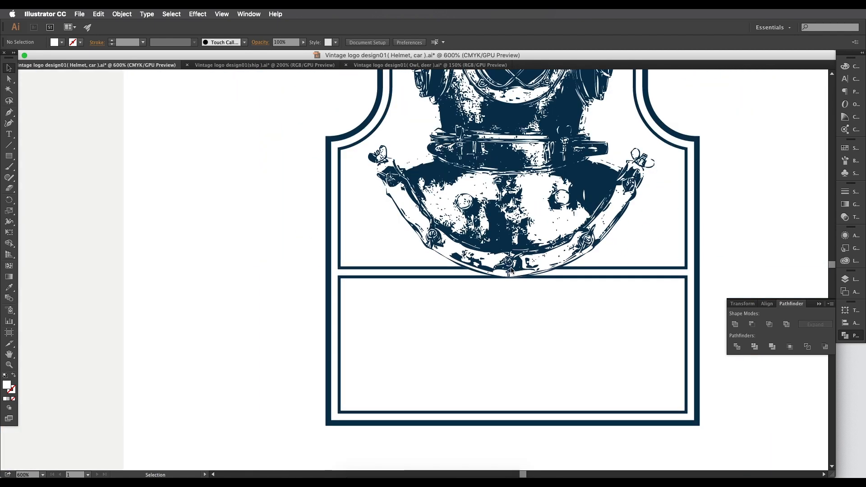
scroll(512, 270, "up", 1)
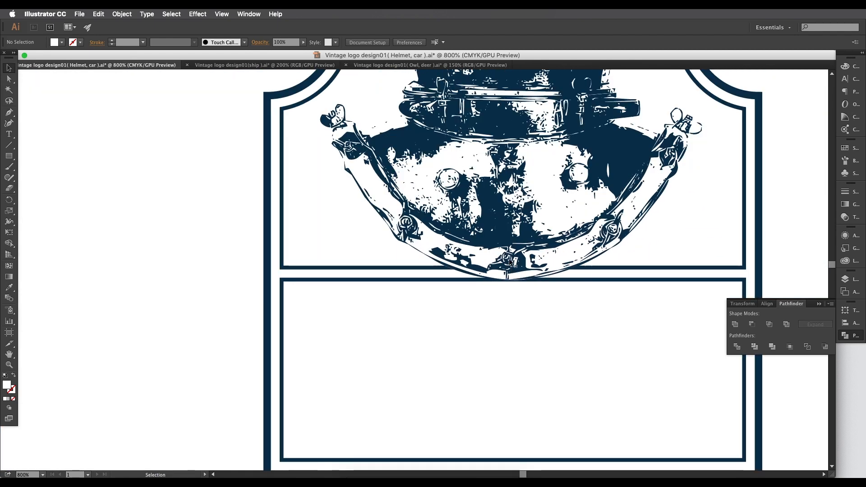
scroll(608, 271, "down", 1)
scroll(608, 271, "down", 1)
left_click_drag(248, 288, 528, 271)
scroll(293, 254, "up", 3)
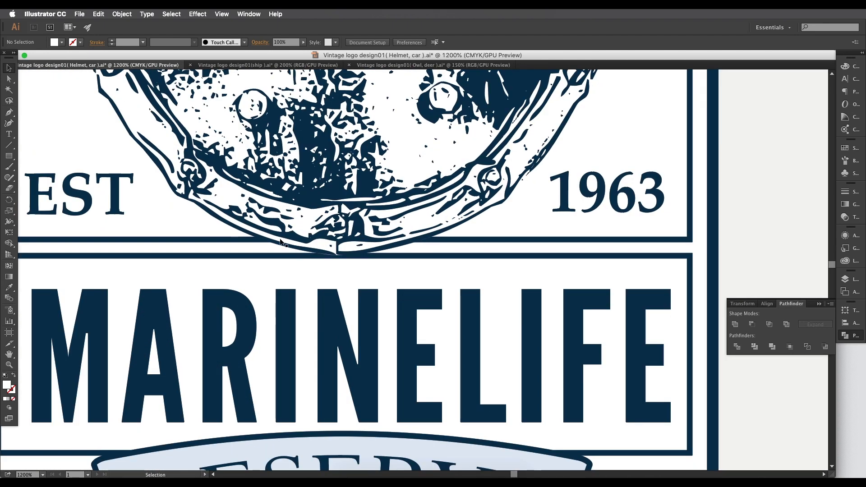
- Copy the MARINELIFE lettering from the finished badge into the new badge's lower box
left_click(357, 255)
left_click(534, 296)
scroll(537, 285, "down", 2)
left_click_drag(663, 300, 407, 313)
left_click_drag(658, 288, 490, 295)
scroll(505, 294, "down", 2)
left_click_drag(447, 320, 440, 305)
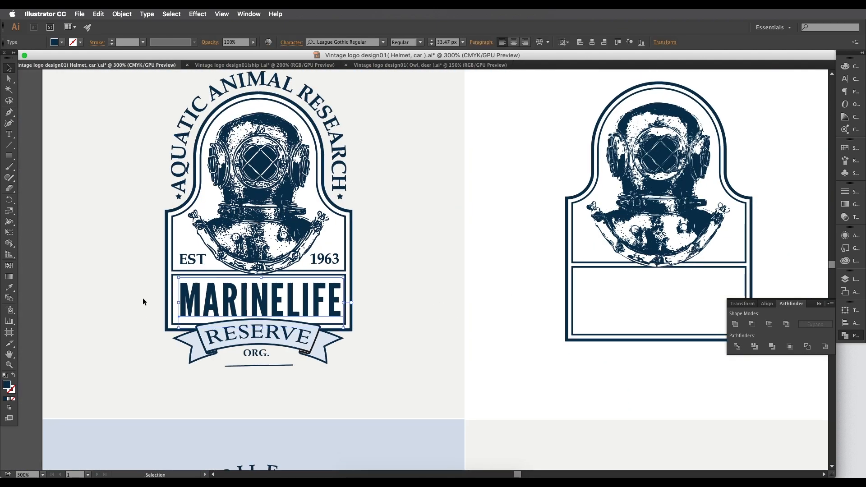
left_click_drag(362, 252, 388, 287)
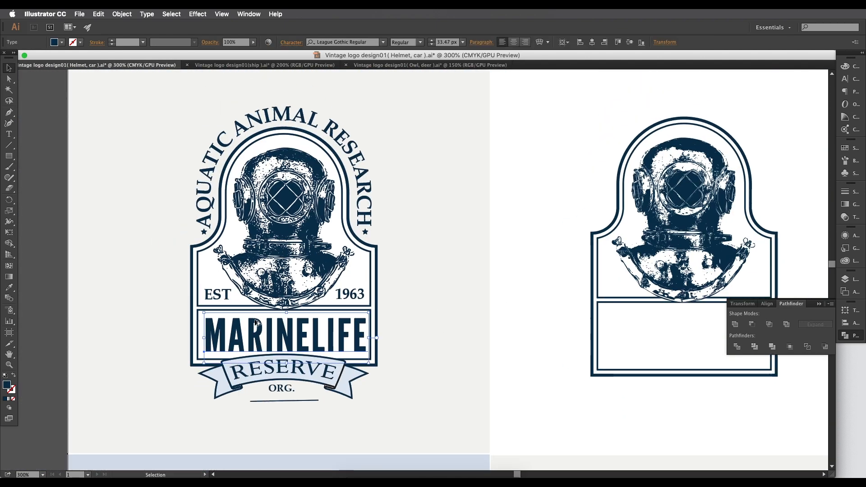
left_click_drag(392, 348, 351, 305)
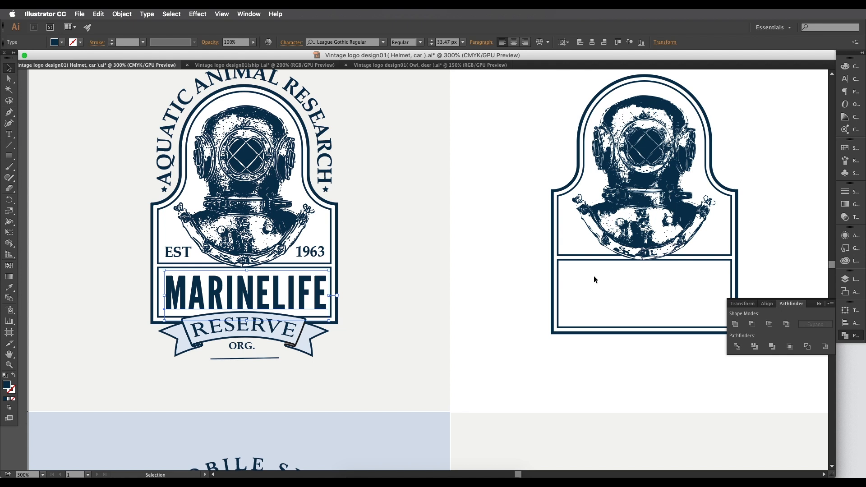
left_click_drag(300, 291, 690, 297)
scroll(697, 289, "right", 3)
left_click_drag(620, 297, 620, 292)
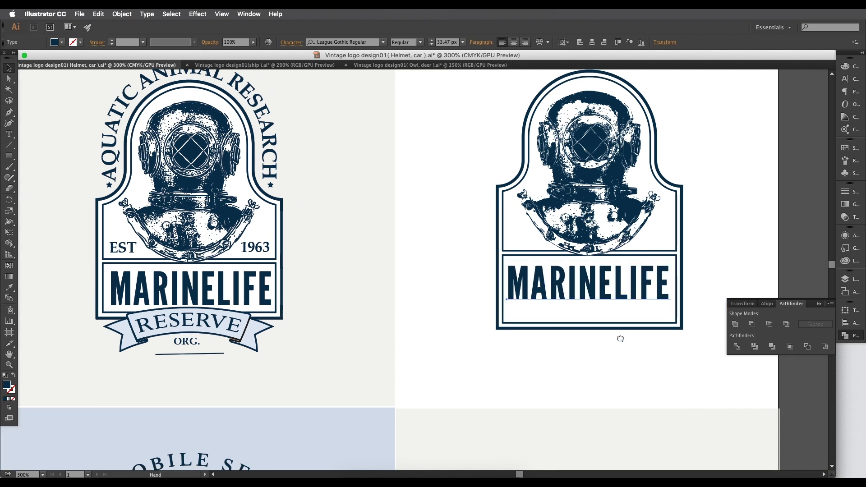
scroll(610, 311, "right", 1)
left_click(664, 329)
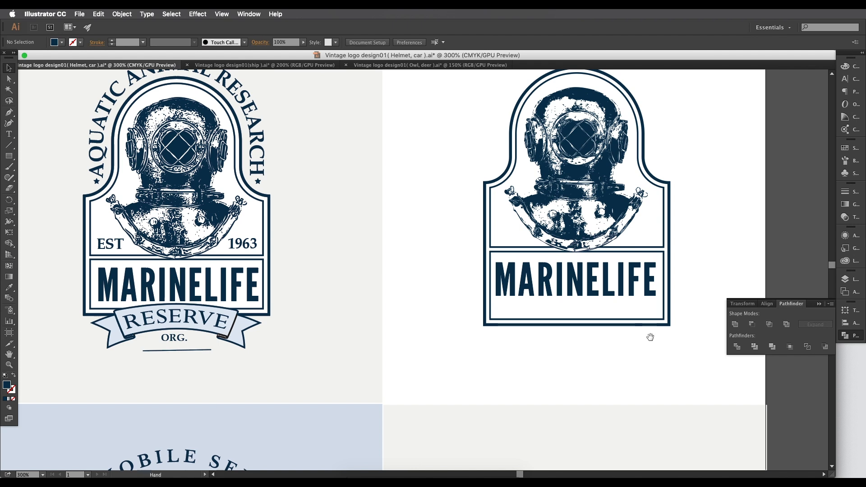
left_click_drag(649, 337, 615, 333)
left_click(606, 289)
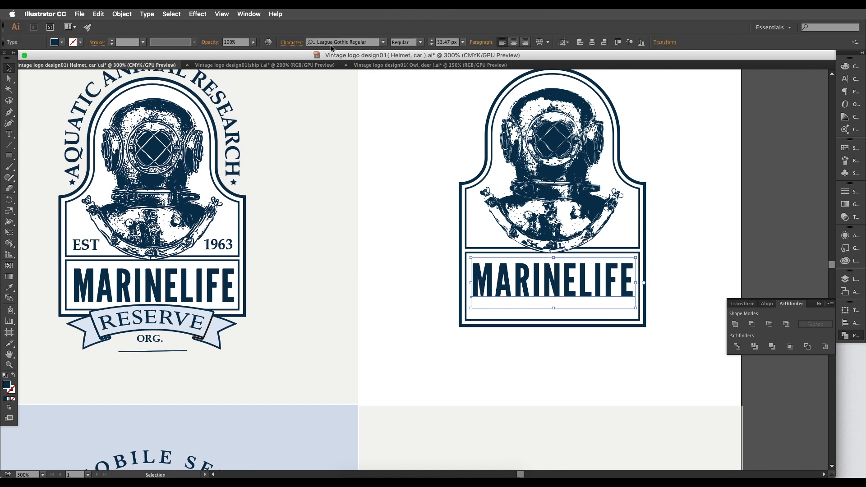
- Raise the bottom corner points of the new badge's frame lines by about 10 px, closer to the MARINELIFE lettering
left_click(9, 79)
left_click_drag(670, 337, 458, 318)
key("Up")
key("Up")
key("Up")
key("Up")
key("Up")
key("Up")
key("Up")
key("Up")
key("Up")
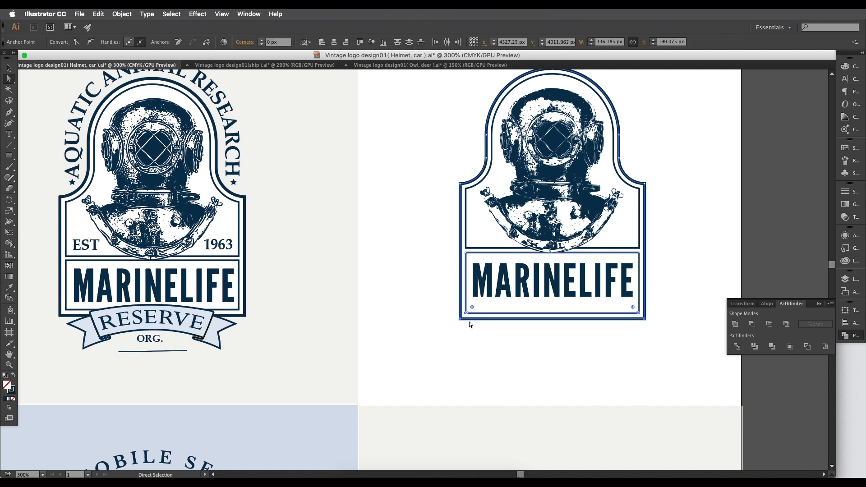
left_click(590, 325)
- Copy the EST and 1963 texts from the finished badge to either side of the new badge's helmet
left_click_drag(318, 312, 479, 308)
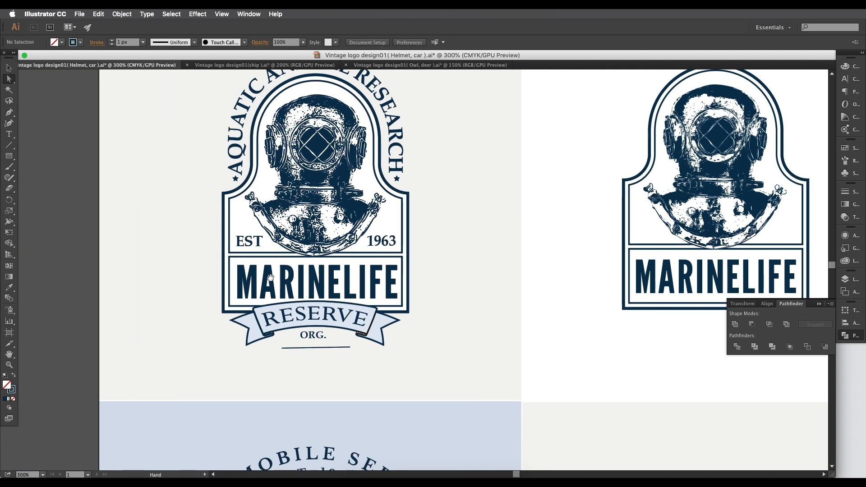
left_click(246, 247)
left_click(395, 246, "shift")
left_click_drag(379, 256, 307, 277)
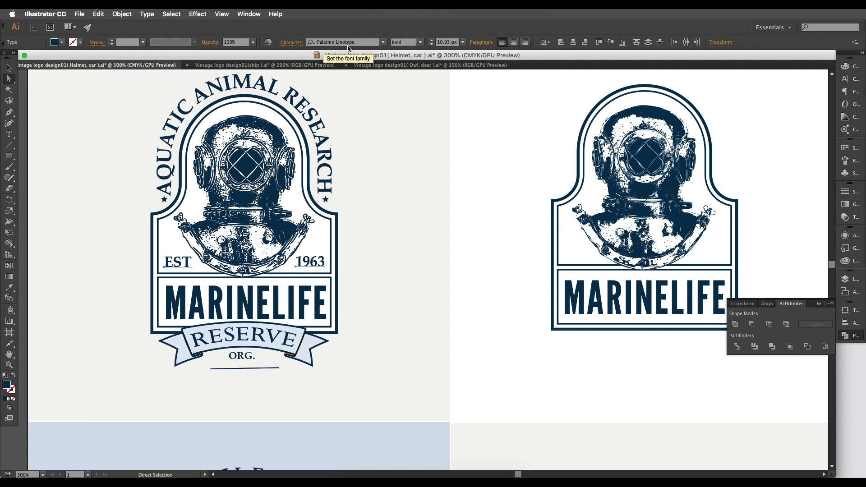
left_click_drag(314, 266, 686, 248)
left_click(761, 251)
left_click(761, 250)
scroll(541, 258, "up", 4)
left_click_drag(414, 265, 277, 253)
scroll(406, 264, "down", 1)
left_click_drag(614, 252, 613, 252)
left_click(682, 232)
scroll(679, 244, "down", 1)
left_click(645, 249, "alt+super")
left_click(645, 249, "alt+super")
- Duplicate the new badge's outer frame outline and enlarge the copy from its center to about 154 by 192 px
left_click_drag(131, 112, 210, 170)
scroll(453, 193, "right", 5)
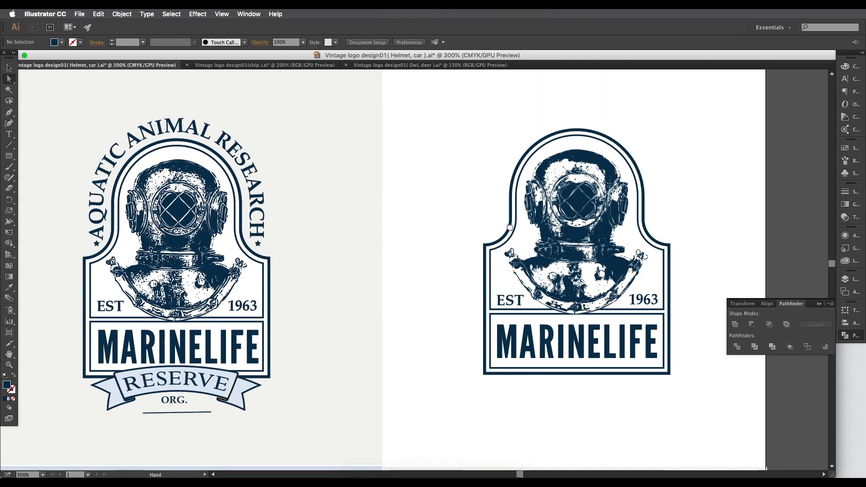
left_click(14, 158)
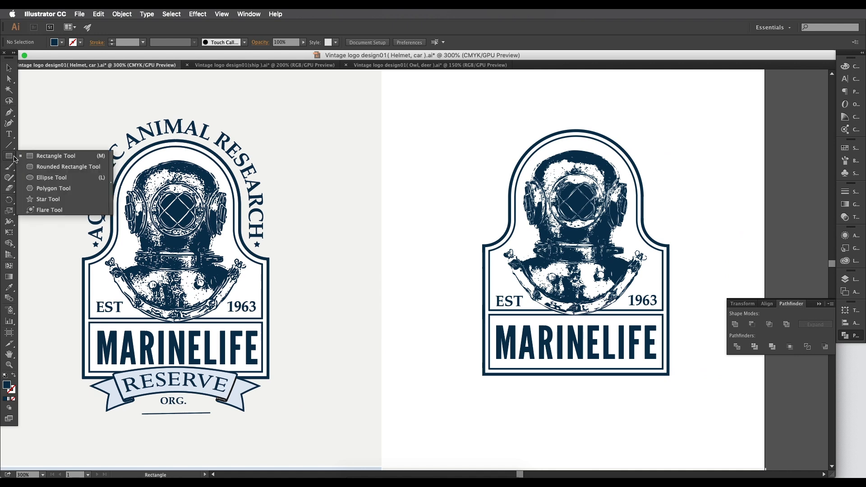
left_click(8, 68)
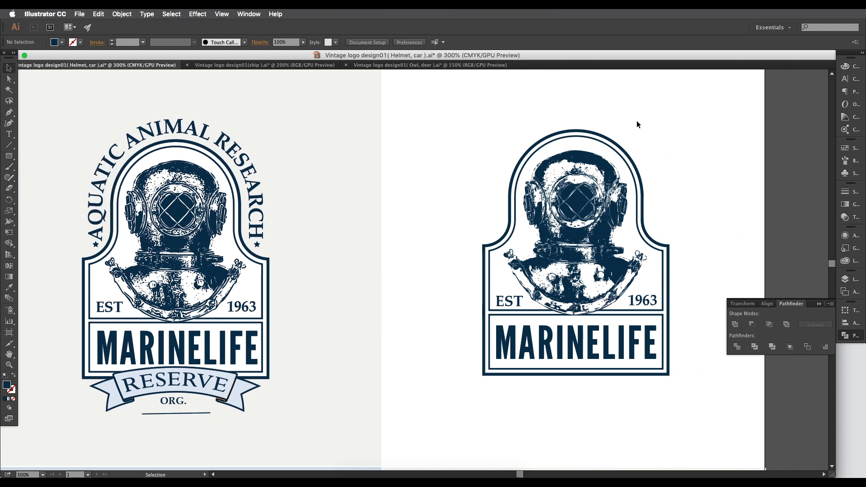
left_click(612, 142)
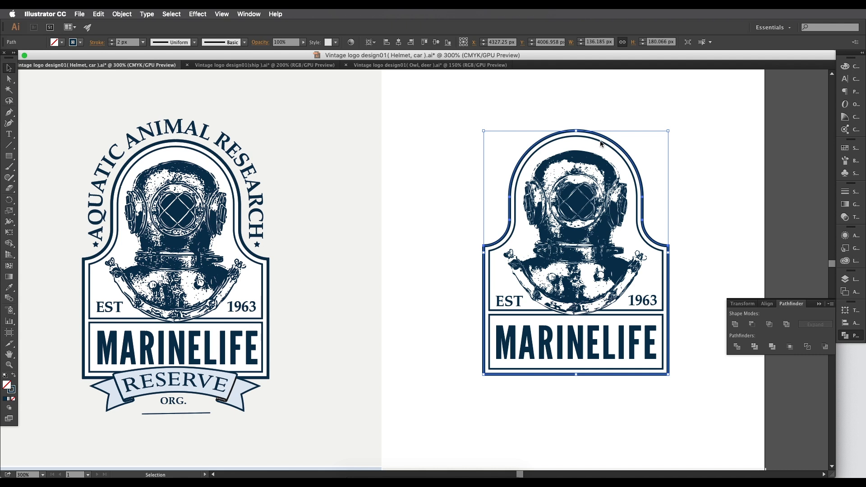
key("a")
key("v")
left_click_drag(579, 132, 580, 122)
left_click_drag(677, 255, 682, 254)
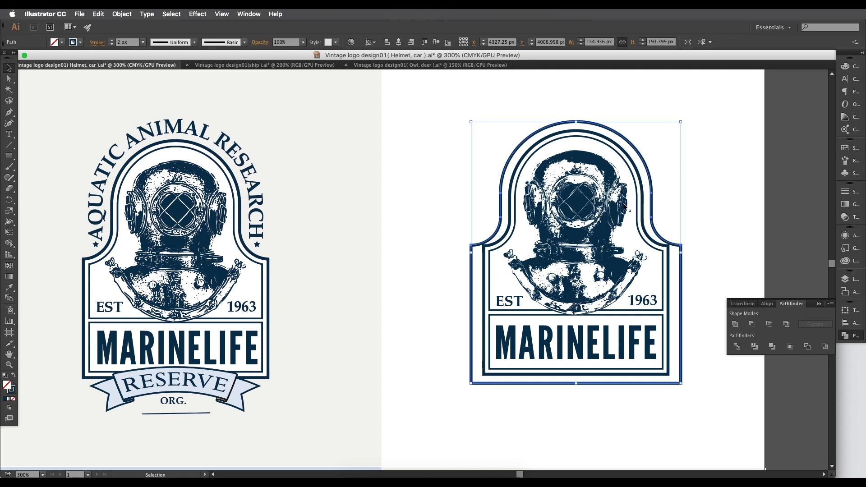
scroll(566, 168, "up", 1)
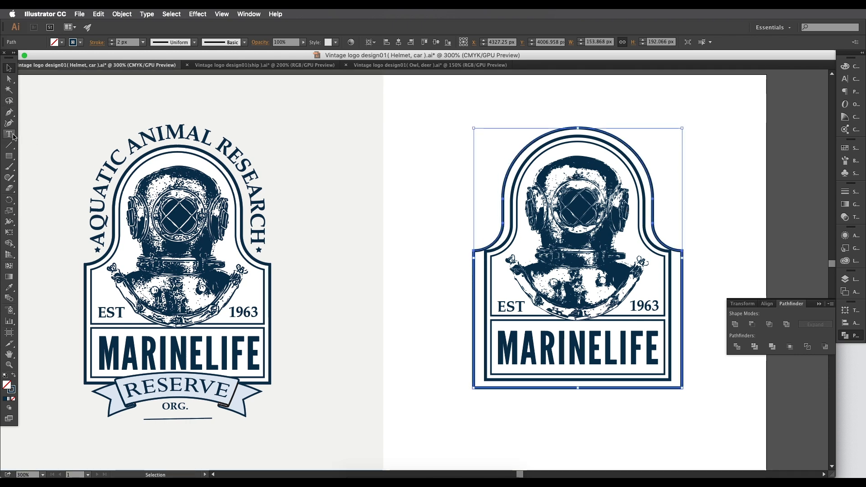
- Add the text AQUATIC ANIMAL RESEARCH along the enlarged outline with Type on a Path
left_click(11, 135)
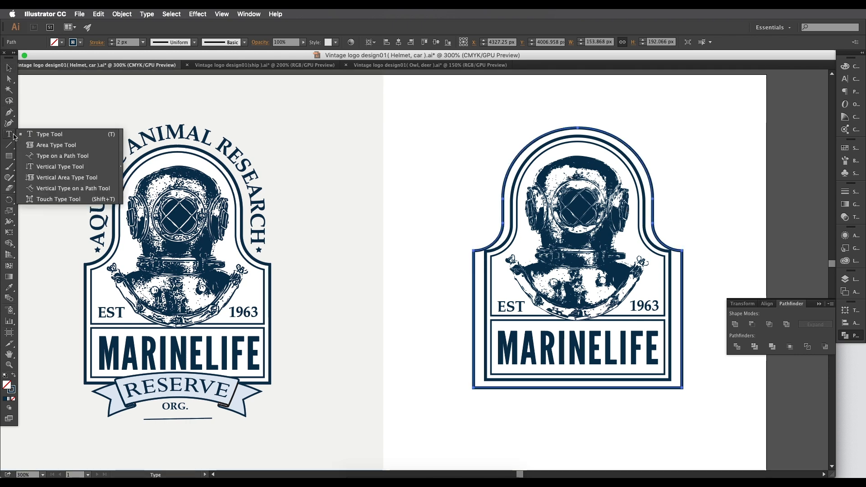
left_click(48, 158)
left_click(558, 134)
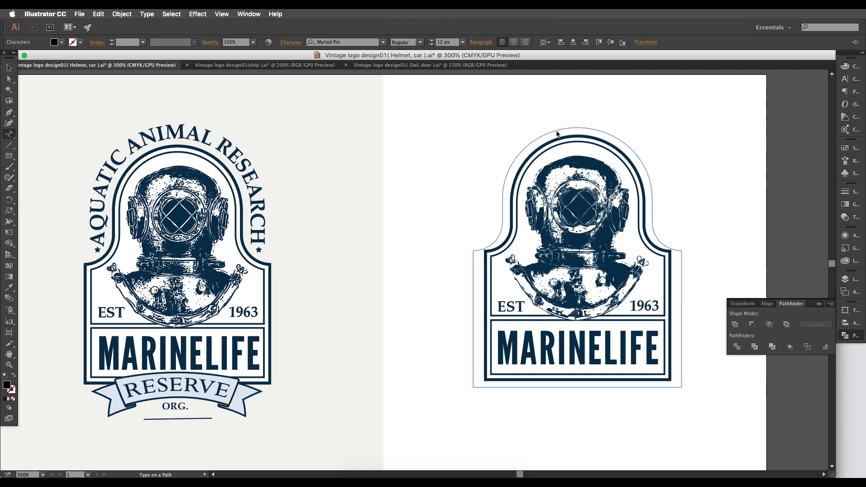
type("AQUATIC ANIMAL RESEARCH")
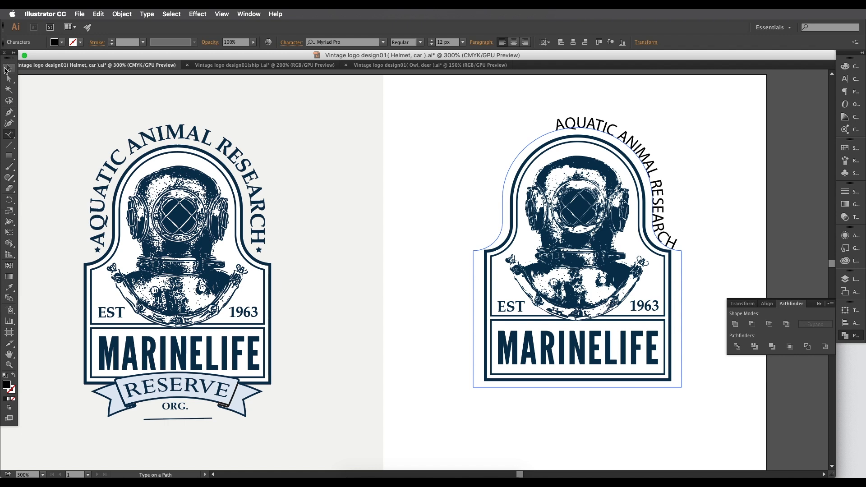
- Check the finished badge's arched lettering and set the new arched text to Palatino Linotype Bold
left_click(6, 69)
left_click(135, 145)
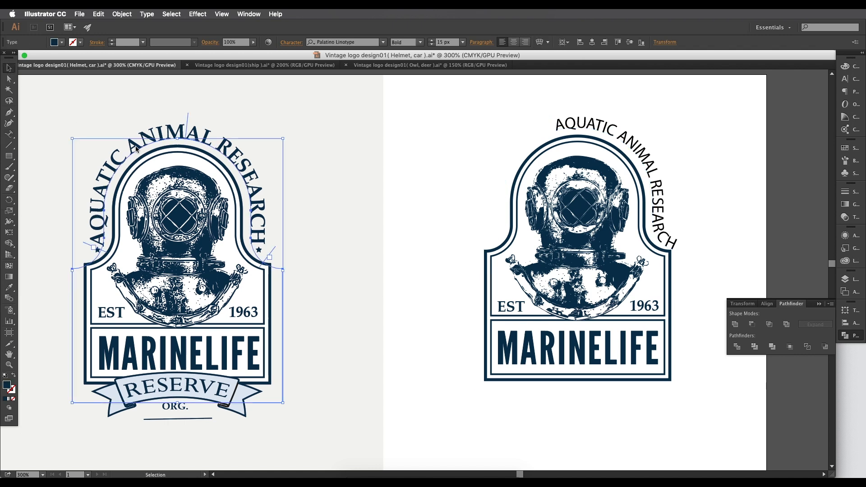
left_click(324, 45)
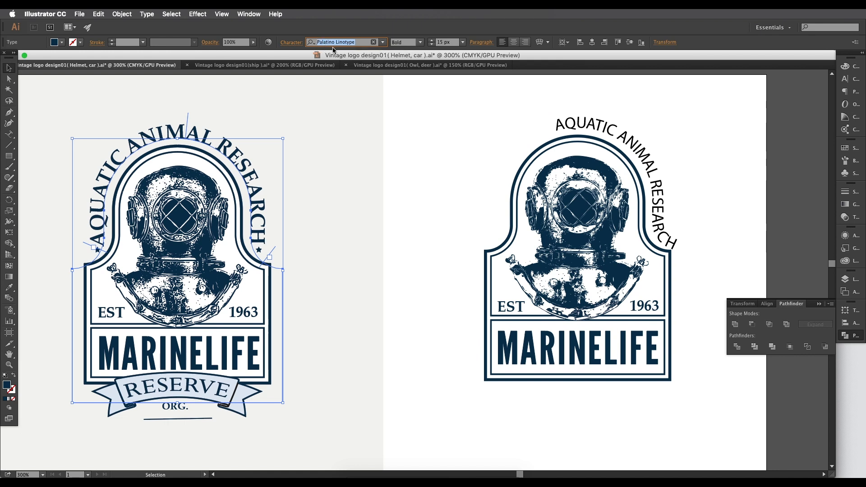
left_click(604, 132)
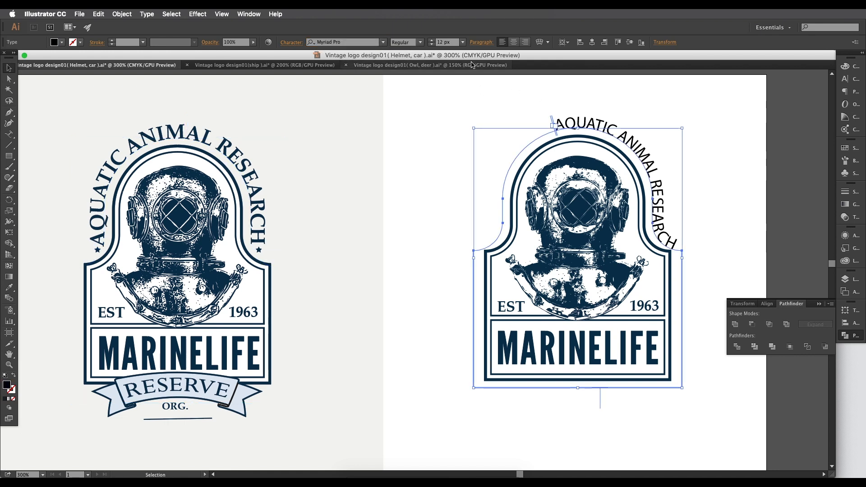
left_click_drag(345, 44, 289, 44)
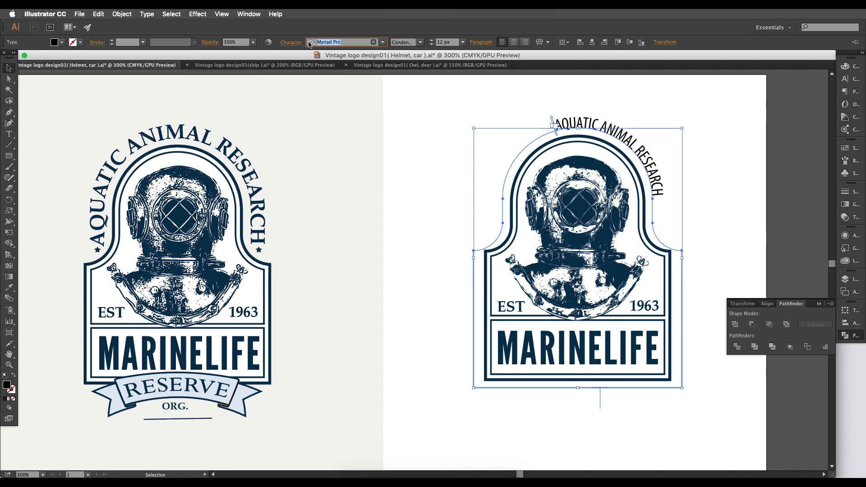
type("Palatino Linotype")
left_click(350, 71)
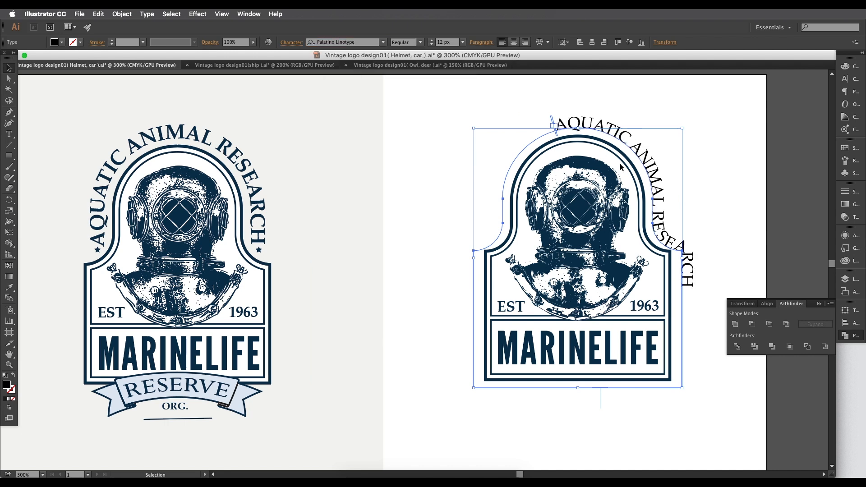
left_click(421, 42)
left_click(417, 71)
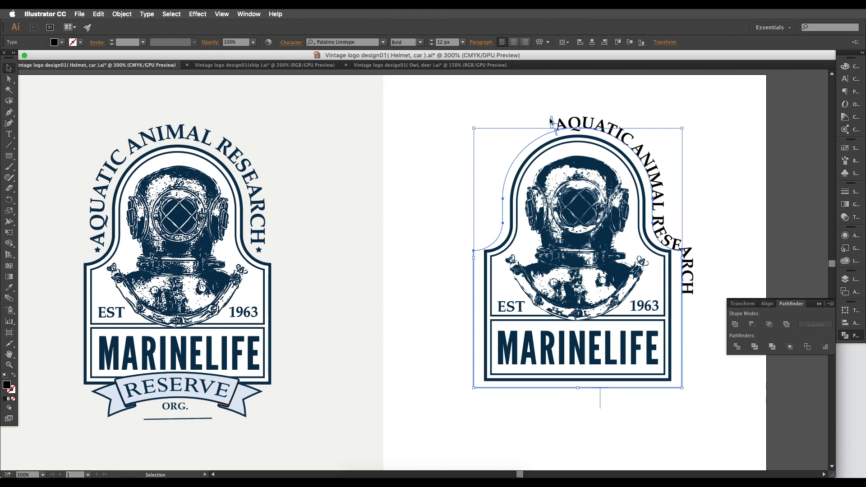
- Move the path text's start and end brackets to the left and right feet of the arch
left_click(236, 89)
left_click(557, 125)
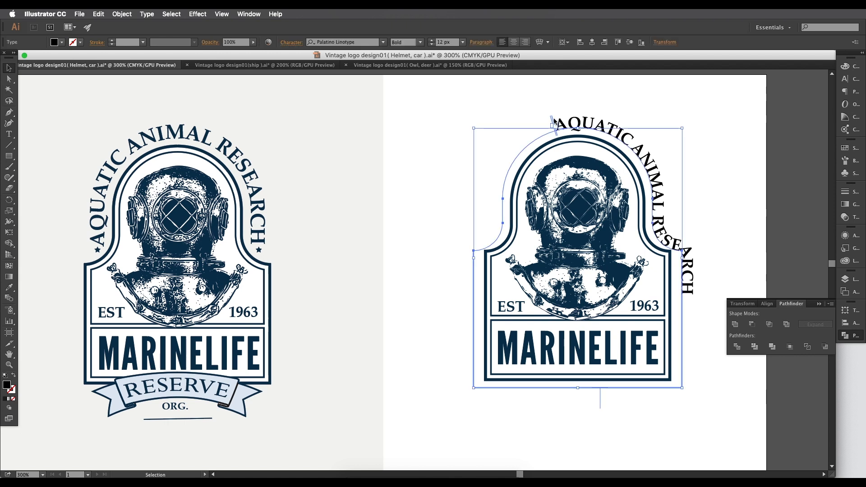
left_click_drag(553, 119, 471, 210)
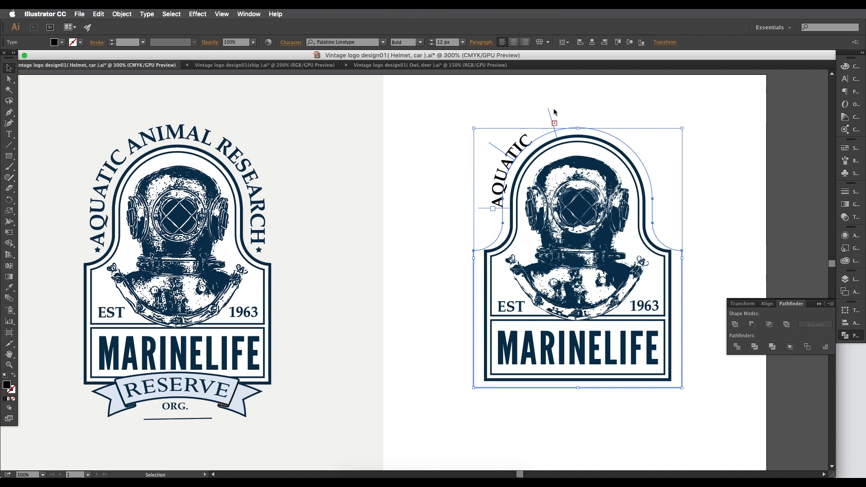
left_click_drag(549, 115, 746, 206)
left_click_drag(741, 237, 664, 223)
left_click_drag(487, 208, 492, 229)
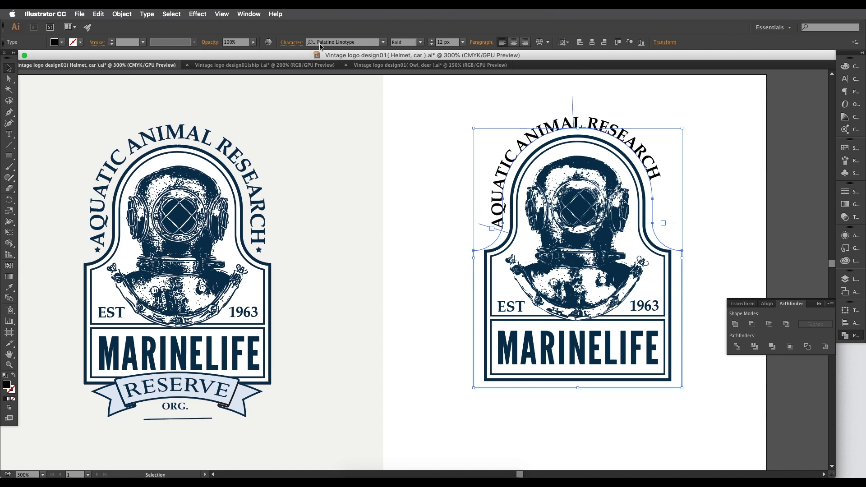
- Set the arched AQUATIC ANIMAL RESEARCH text's size to 15 px
left_click(289, 42)
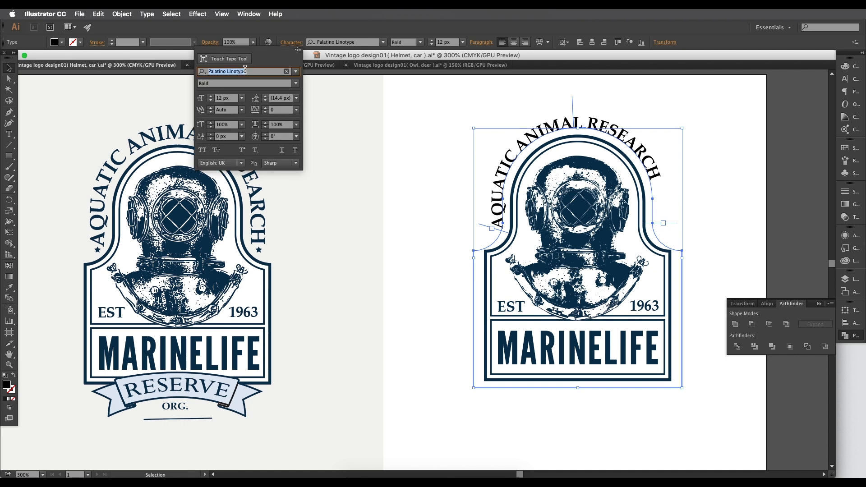
left_click(211, 96)
left_click(211, 97)
left_click(211, 96)
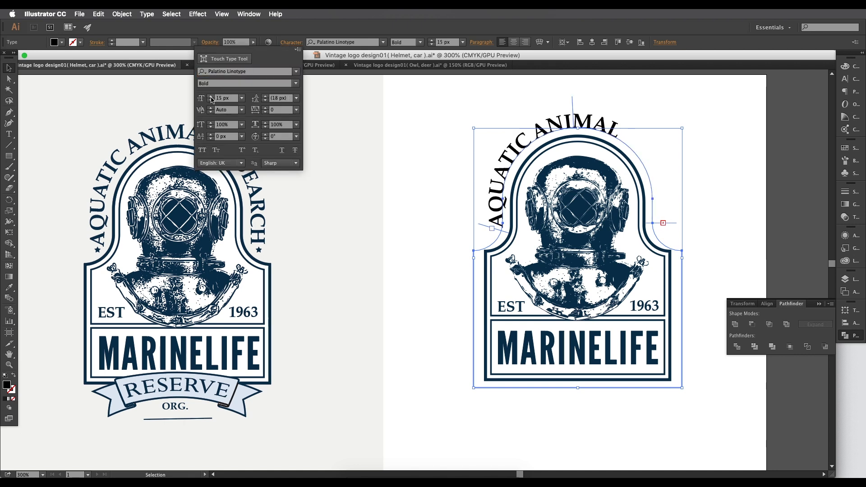
- Fine-tune the arched text's start and end brackets so the whole phrase fits evenly around the arch
left_click_drag(484, 225, 485, 231)
left_click_drag(675, 228, 677, 230)
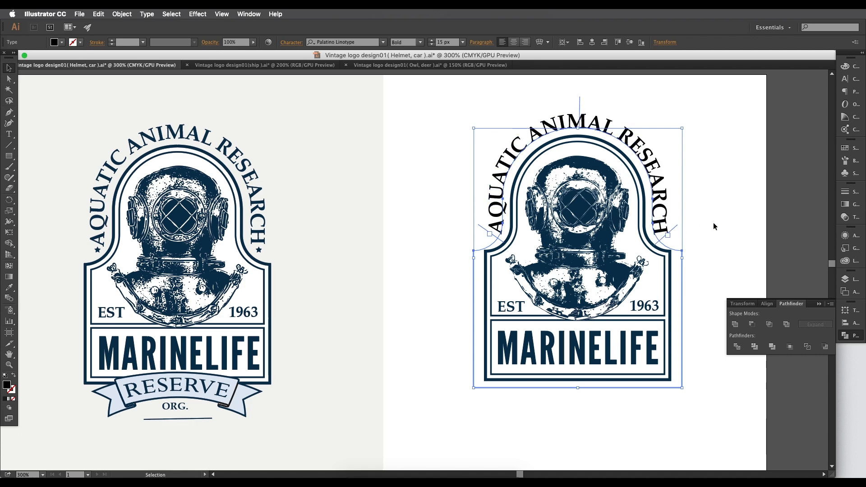
scroll(473, 188, "down", 1)
scroll(487, 253, "up", 2)
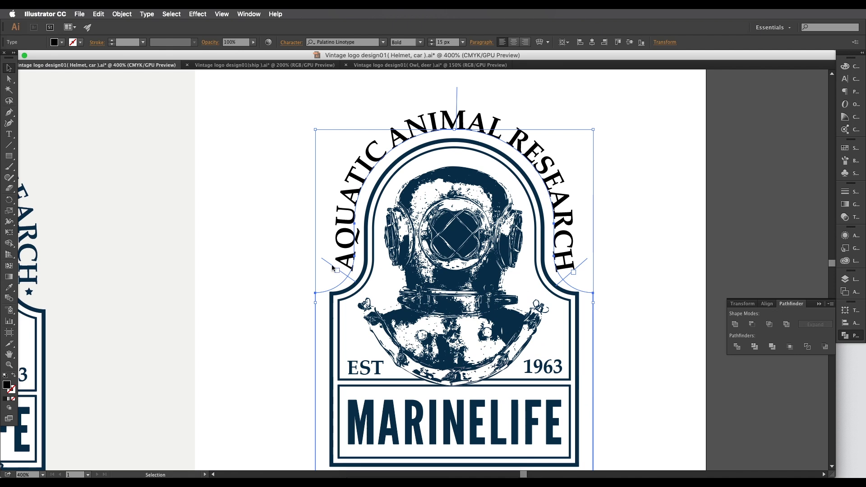
left_click_drag(331, 273, 333, 269)
left_click(253, 279)
- Pick up the finished badge's star styling and create a 5-point star with radii of 25 px and 50 px beside the new badge
left_click_drag(89, 287, 456, 209)
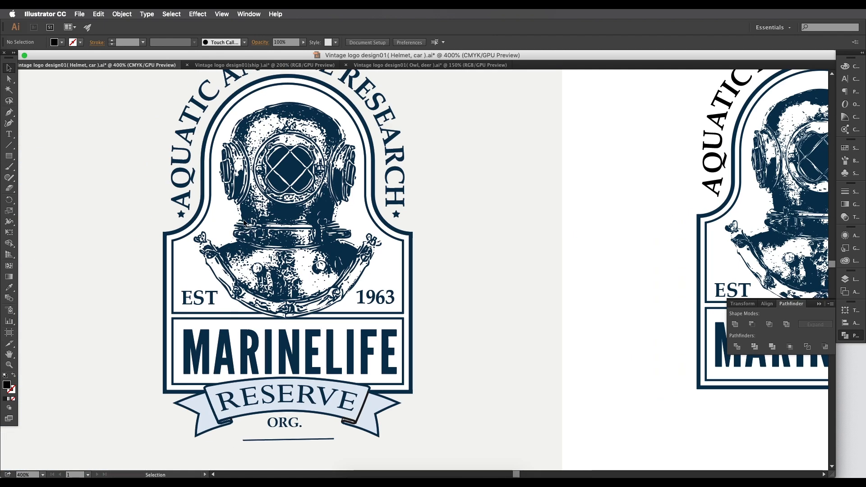
left_click(182, 216)
left_click_drag(391, 256, 197, 260)
left_click_drag(12, 160, 36, 198)
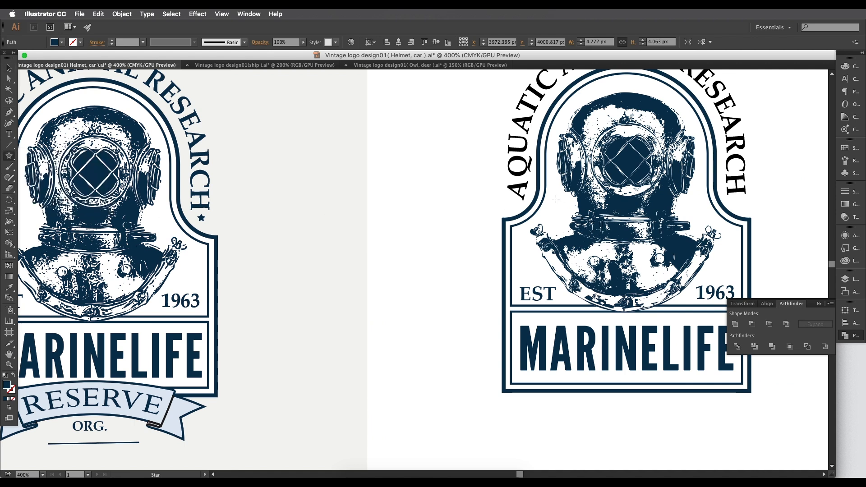
left_click(460, 199)
left_click(423, 301)
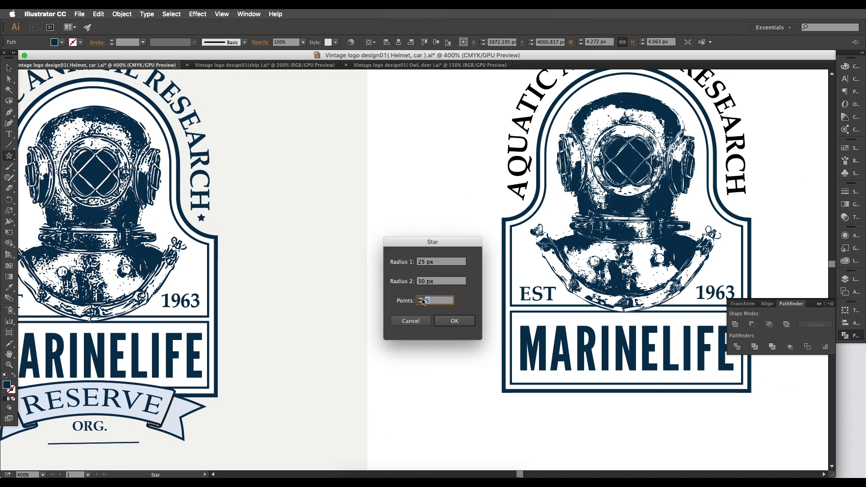
left_click(455, 321)
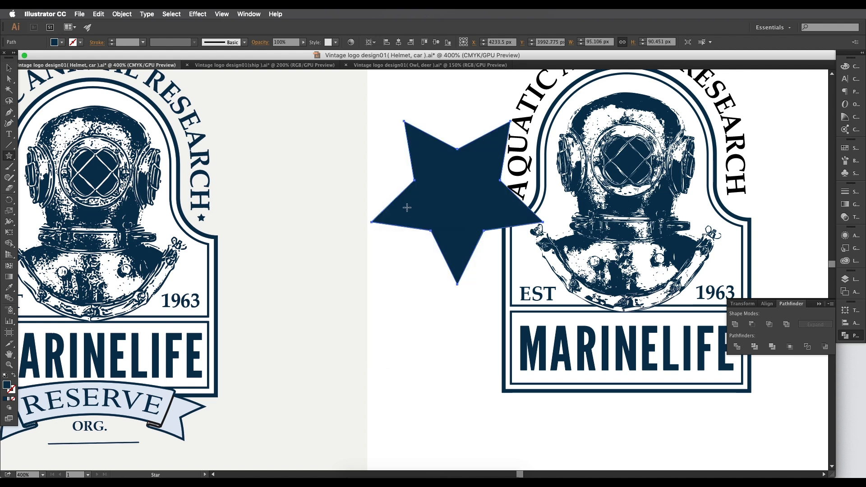
- Turn the star upright and shrink it to about 5 px wide, placing it below the first A of the arched text
key("v")
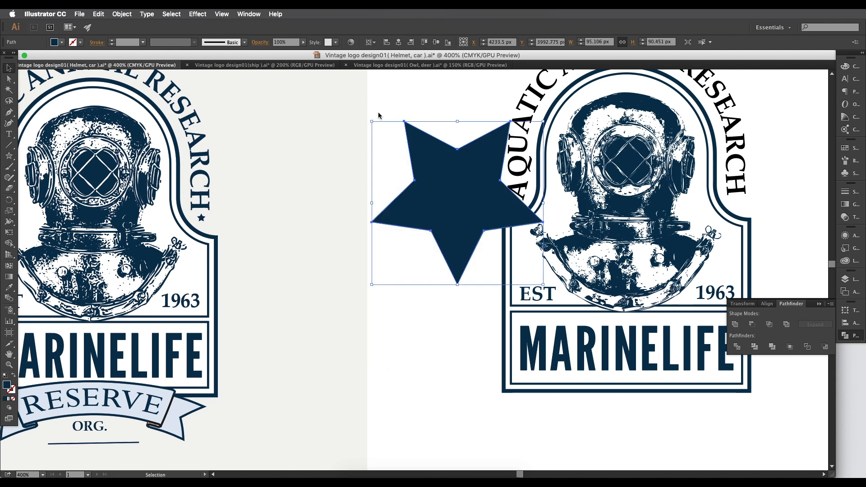
left_click_drag(379, 116, 551, 319)
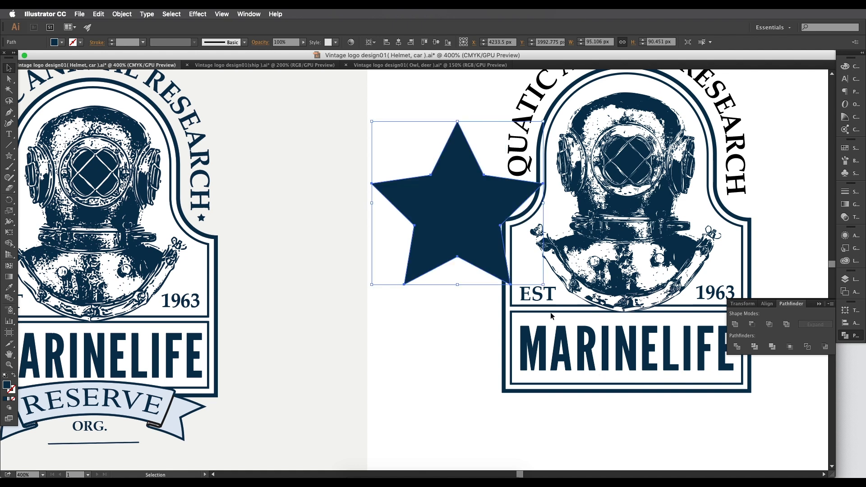
left_click_drag(542, 121, 516, 201)
scroll(516, 200, "up", 6)
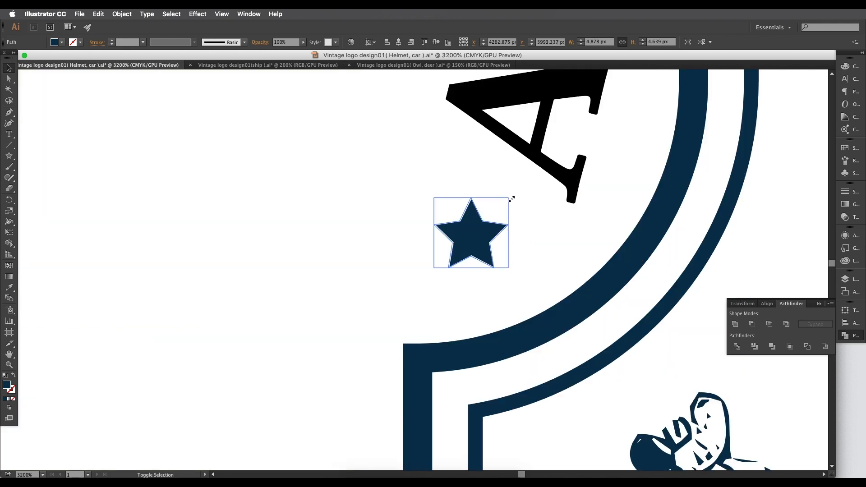
- Duplicate the small star to the matching spot below the final H of RESEARCH on the new badge
scroll(504, 224, "down", 5)
left_click_drag(493, 230, 771, 224)
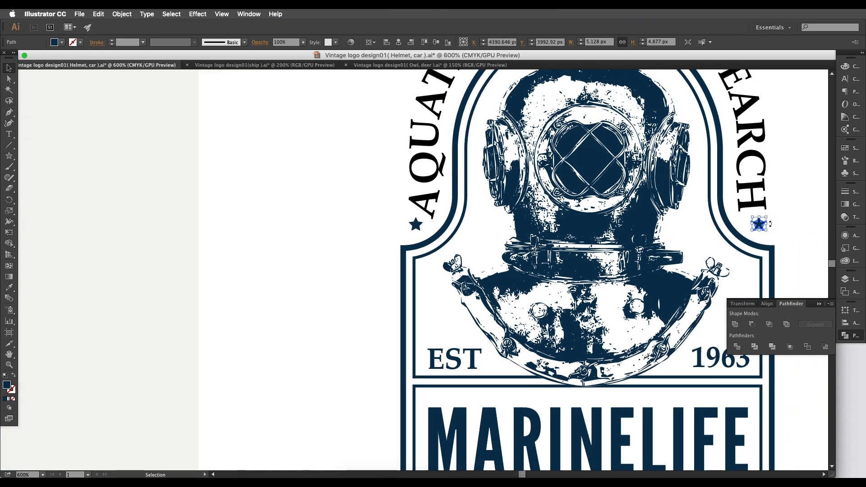
key("super+minus")
key("super+minus")
left_click_drag(390, 265, 359, 235)
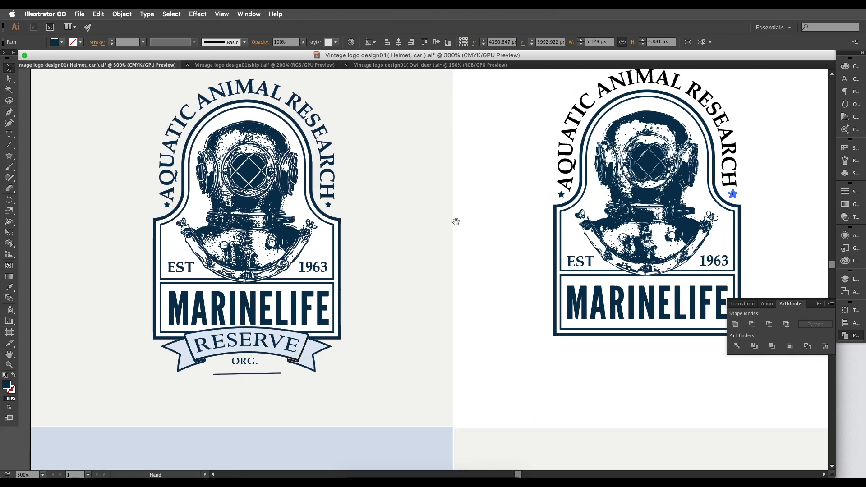
- Examine the RESERVE ribbon group on the finished badge up close as a reference
left_click(360, 271)
scroll(280, 306, "down", 3)
key("super+plus")
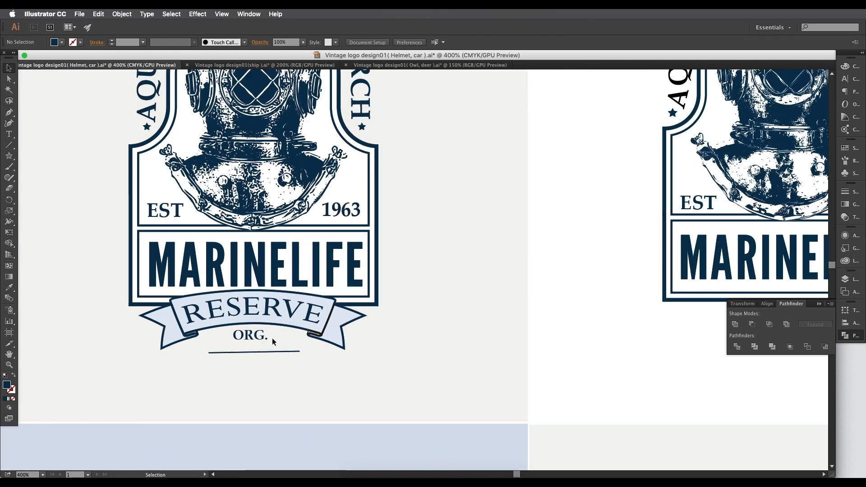
scroll(307, 288, "down", 2)
key("super+plus")
key("super+plus")
left_click(371, 253)
key("super+minus")
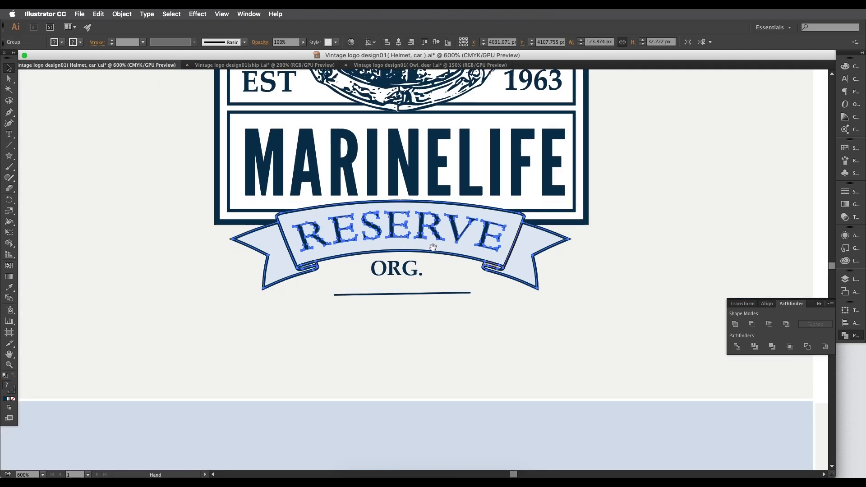
key("super+minus")
left_click_drag(454, 276, 418, 278)
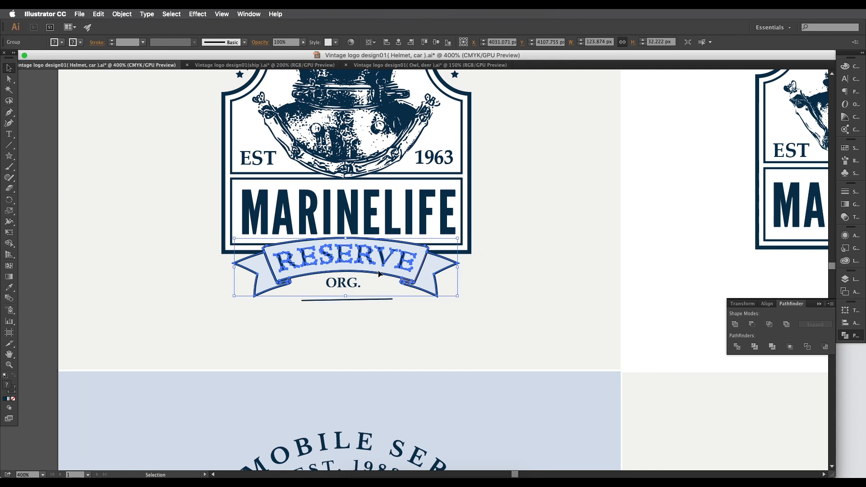
- Open the Illuminate Ribbons symbol library
left_click(848, 173)
left_click(830, 142)
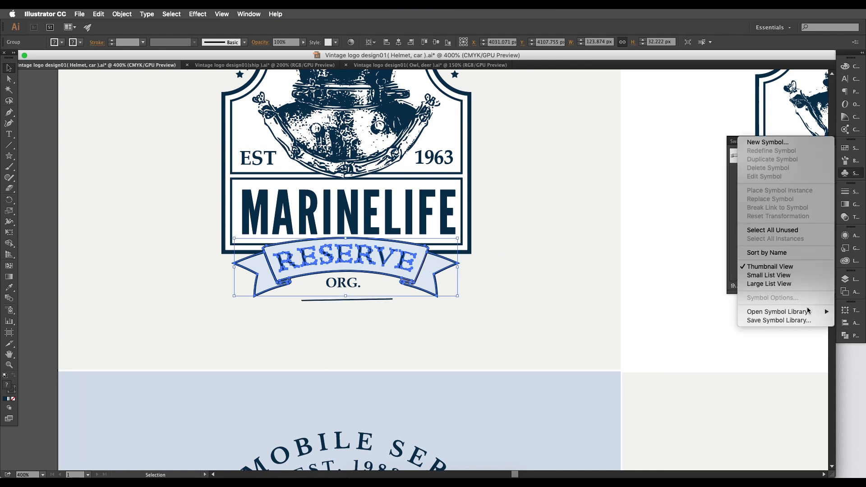
mouse_move(810, 312)
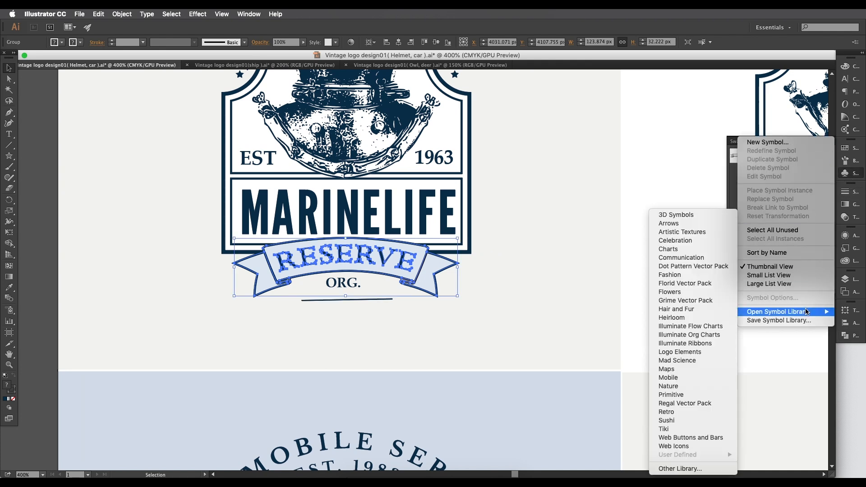
left_click(690, 345)
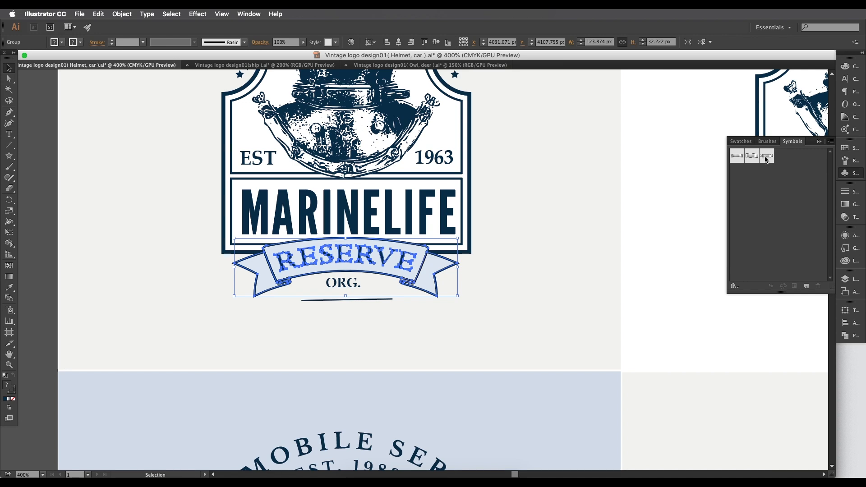
- Place the Ribbon 9 symbol below the new badge's frame and enlarge it to about 98 px wide
left_click_drag(449, 237, 790, 208)
left_click(634, 247)
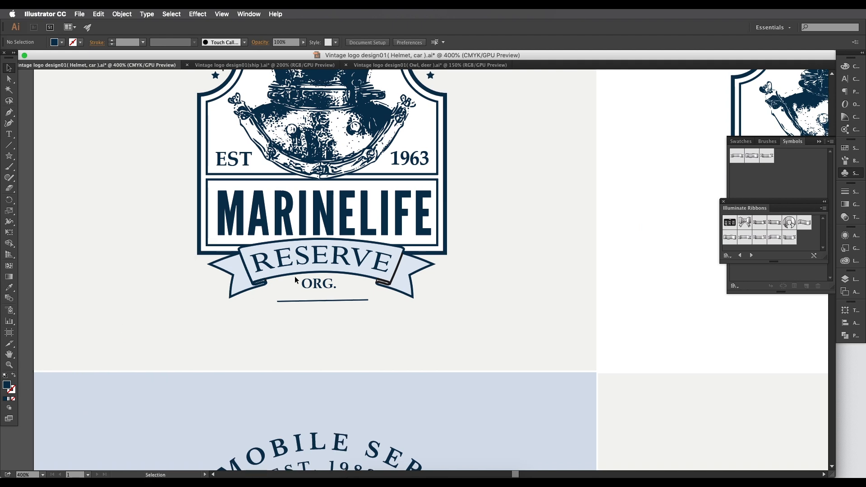
left_click_drag(541, 283, 522, 288)
left_click(744, 240)
left_click_drag(753, 167, 573, 379)
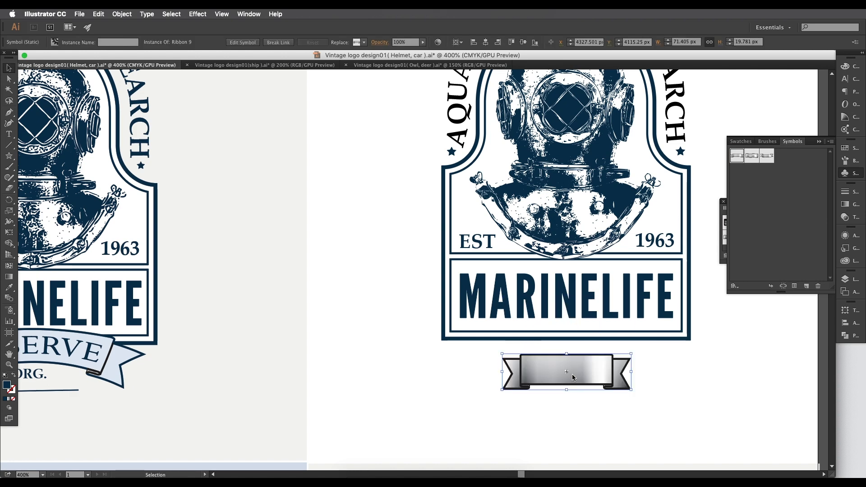
key("ctrl+minus")
key("ctrl+minus")
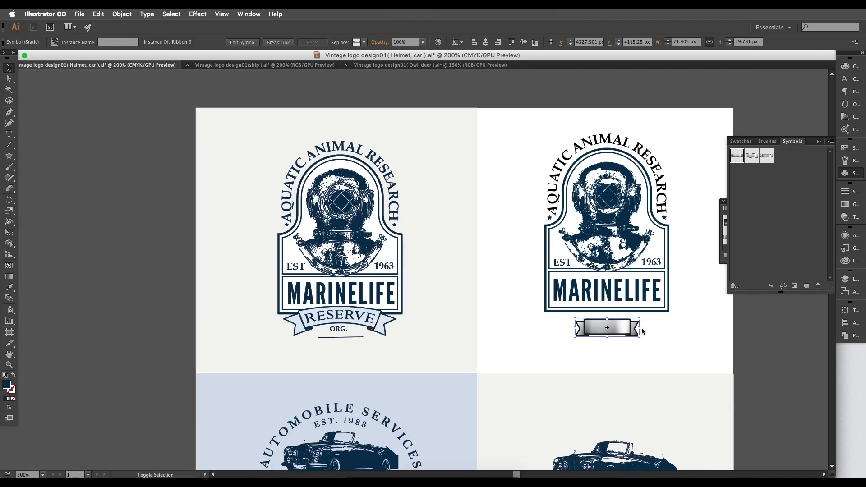
left_click_drag(641, 328, 652, 328)
- Warp the ribbon symbol with a horizontal Arc envelope at a 20% bend
scroll(637, 336, "up", 1)
left_click(122, 14)
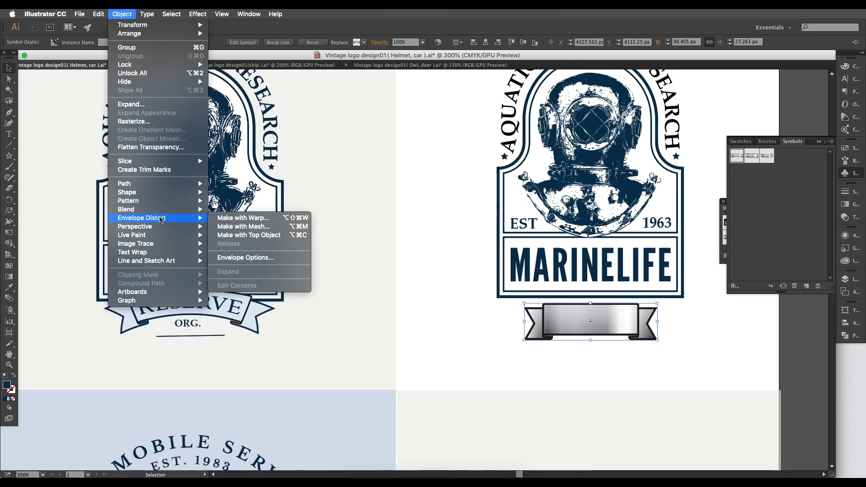
left_click(244, 218)
left_click_drag(719, 137, 705, 141)
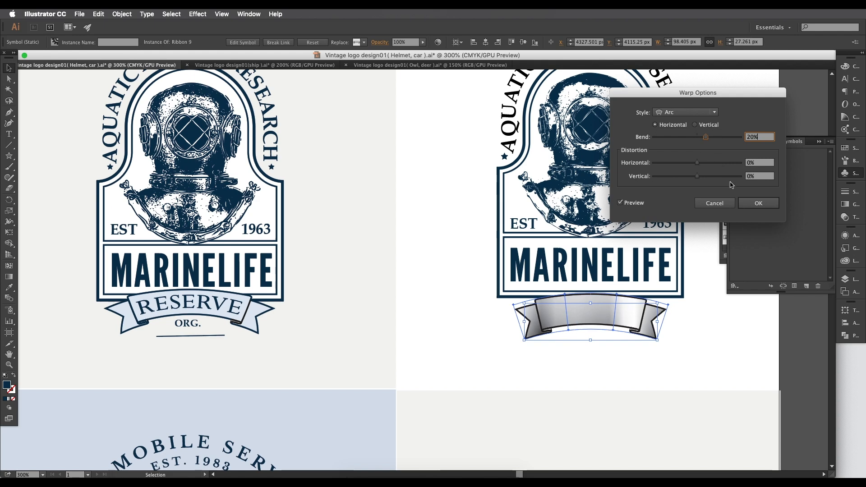
left_click(754, 203)
- Position the arched ribbon centred over the lower edge of the new badge's frame
scroll(588, 320, "right", 1)
left_click_drag(612, 318, 656, 309)
key("Left")
left_click_drag(594, 360, 618, 336)
left_click(617, 336)
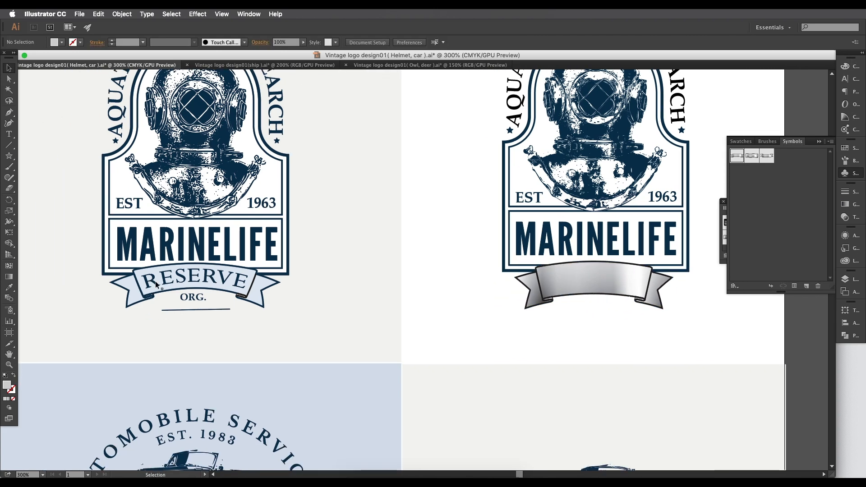
- Expand the warped ribbon's object and fill, and ungroup the resulting artwork
left_click(572, 272)
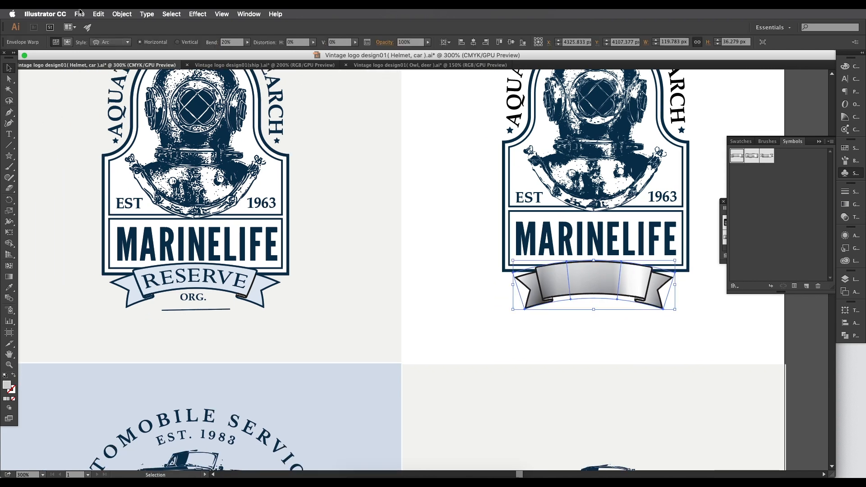
left_click(114, 15)
left_click(127, 104)
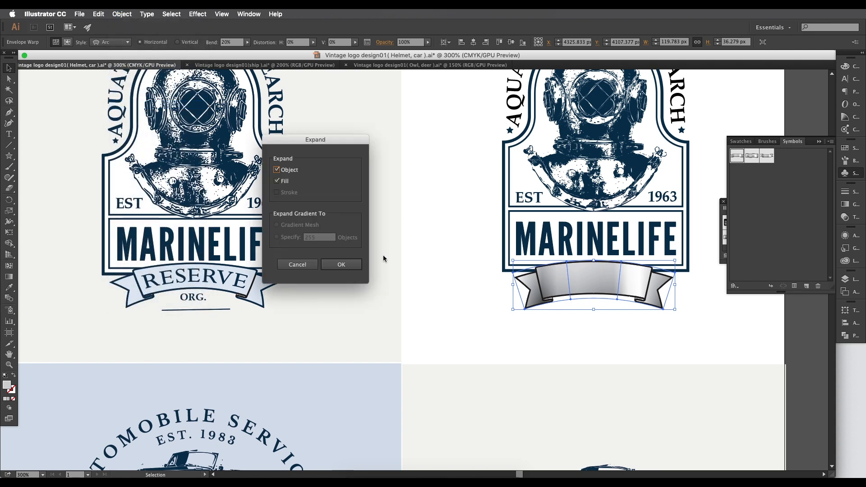
left_click(342, 264)
scroll(441, 311, "right", 3)
right_click(555, 287)
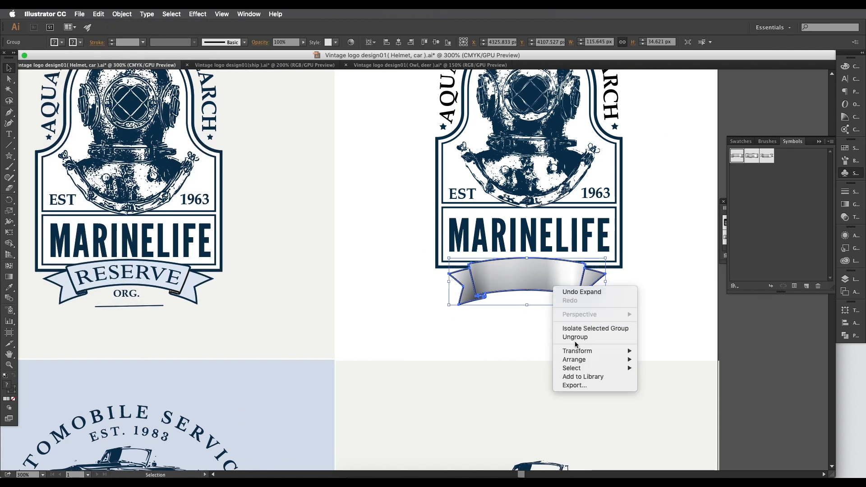
left_click(576, 344)
right_click(551, 279)
left_click(569, 328)
key("a")
left_click_drag(544, 278, 478, 347)
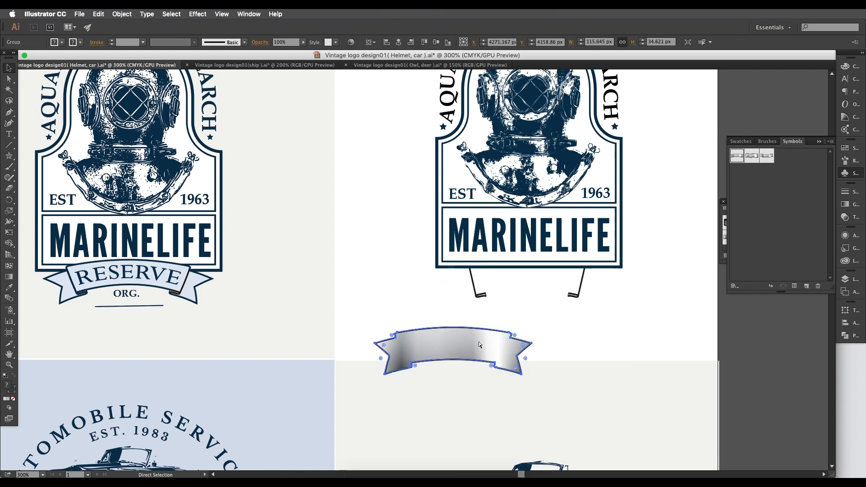
key("super+z")
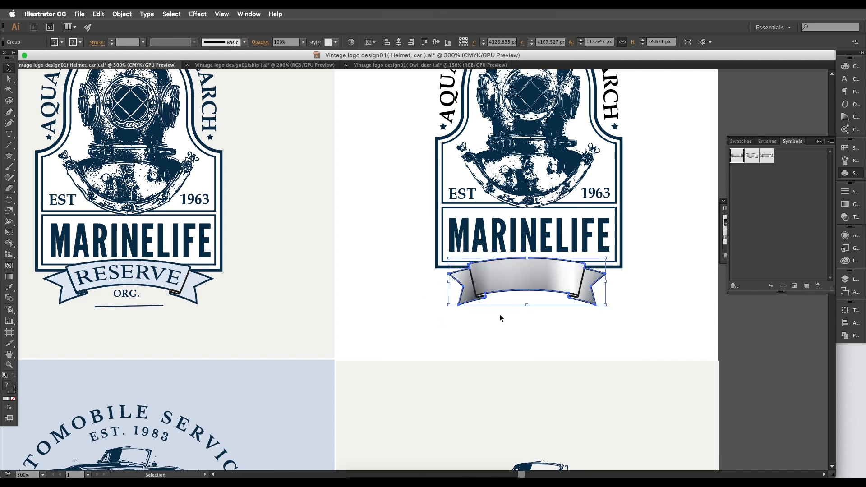
- Isolate the ribbon body group and delete its translucent highlight shape and metallic gradient shape
double_click(514, 285)
left_click_drag(516, 279, 478, 388)
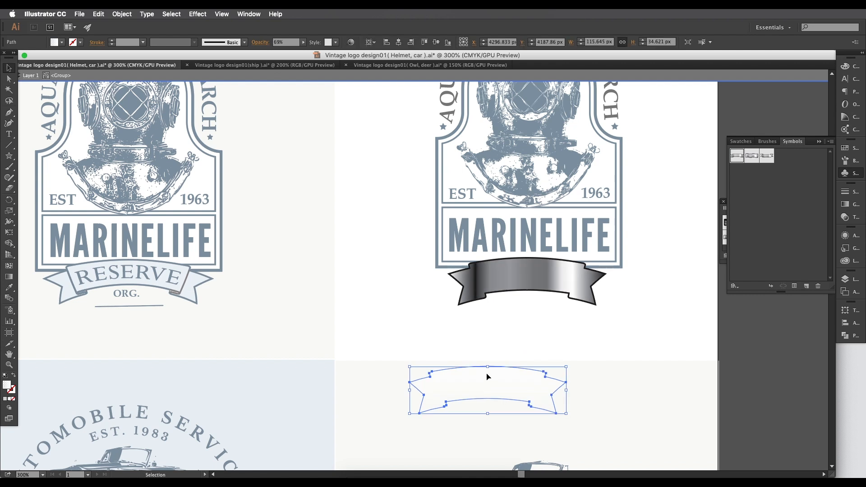
key("Delete")
left_click_drag(513, 285, 588, 316)
key("Delete")
- Fill the ribbon body with the light blue dfe7ef sampled from the finished badge's ribbon, and leave group isolation
left_click(540, 274)
left_click_drag(203, 347, 307, 363)
key("i")
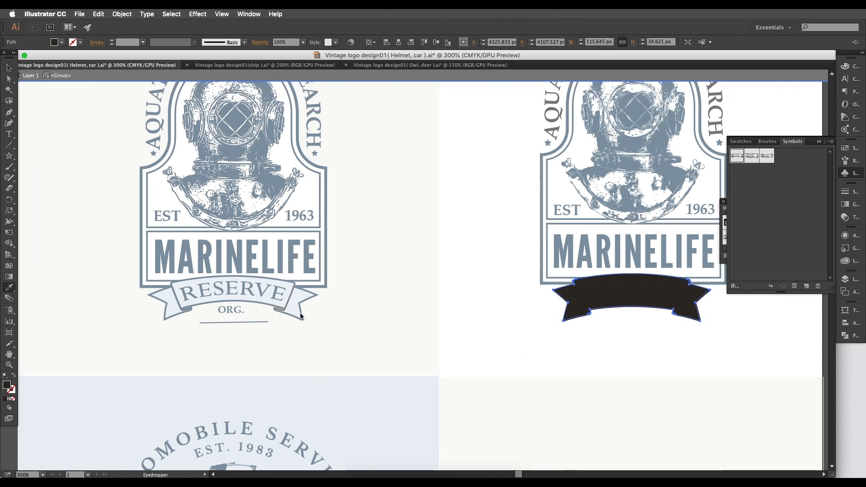
left_click(300, 308)
scroll(522, 274, "right", 4)
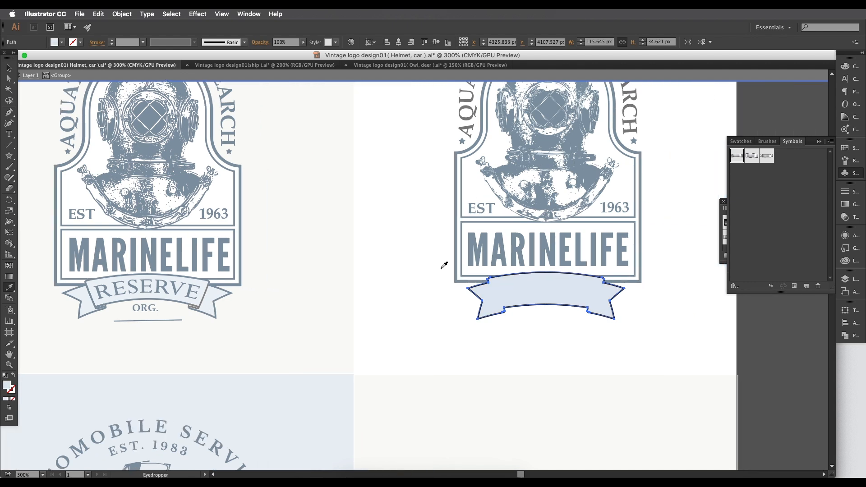
double_click(7, 384)
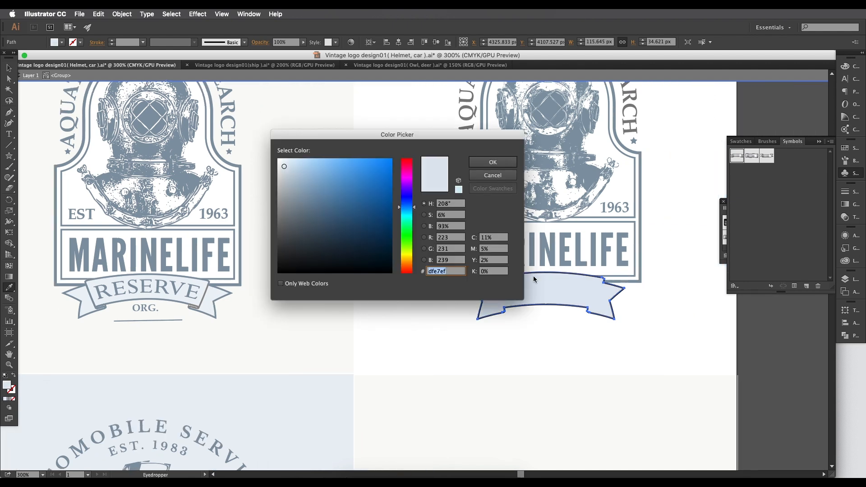
left_click(492, 162)
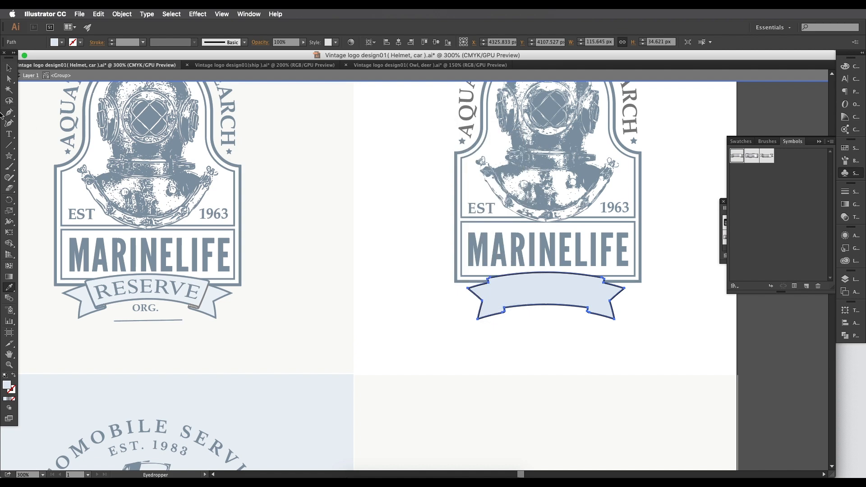
left_click(8, 68)
left_click(420, 305)
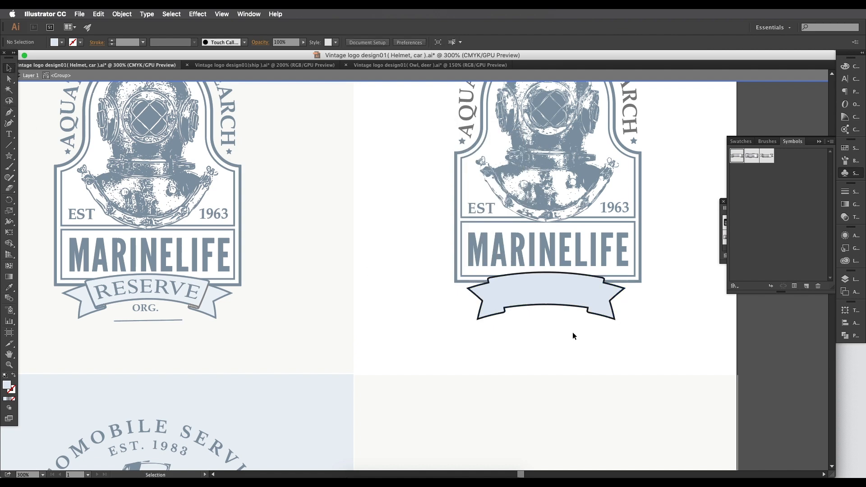
double_click(573, 333)
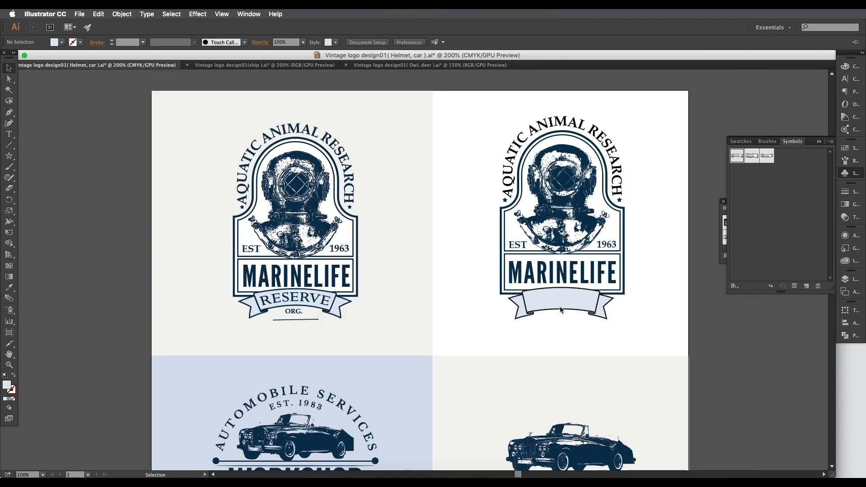
- Select all the ribbon's parts and reposition them together over the new badge's lower frame edge
left_click_drag(691, 362, 440, 302)
mouse_move(554, 308)
left_mouse_down()
mouse_move(564, 354)
mouse_move(564, 295)
left_mouse_up()
left_click(581, 336)
scroll(338, 319, "right", 2)
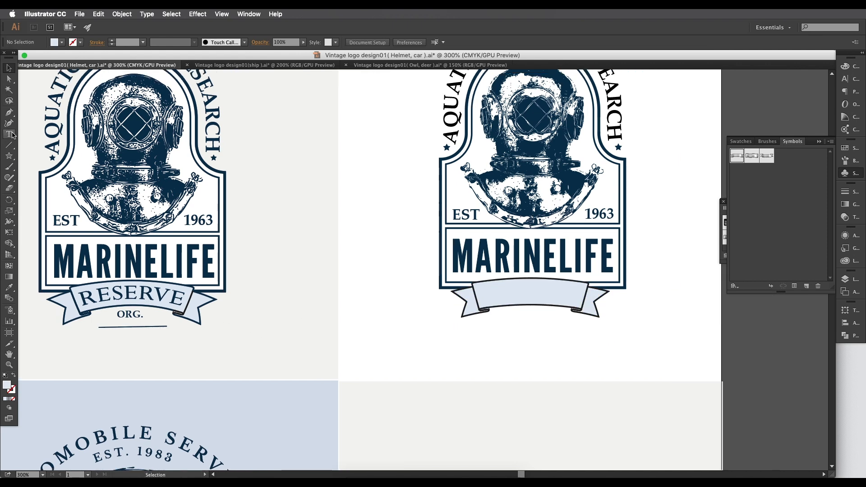
- Add the text RESERVE in Palatino Linotype Bold at 15 px and place it on the new ribbon
left_click(11, 134)
left_click(411, 358)
type("RESERVE")
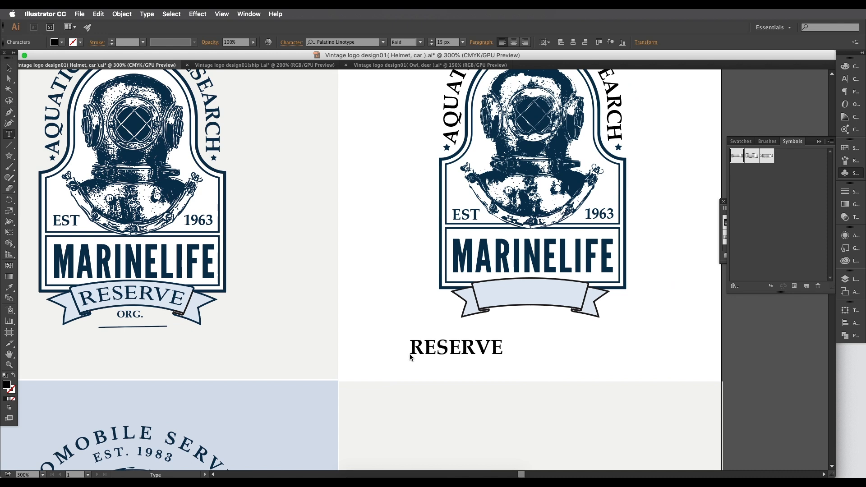
left_click(9, 68)
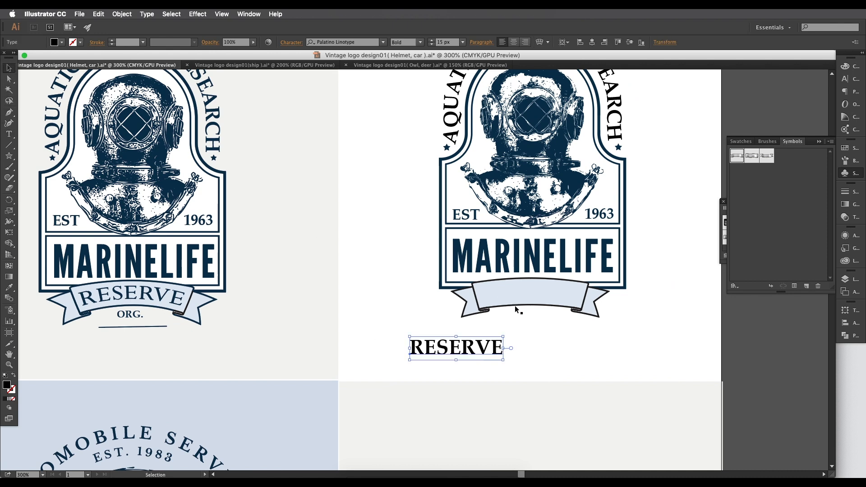
left_click_drag(495, 348, 570, 293)
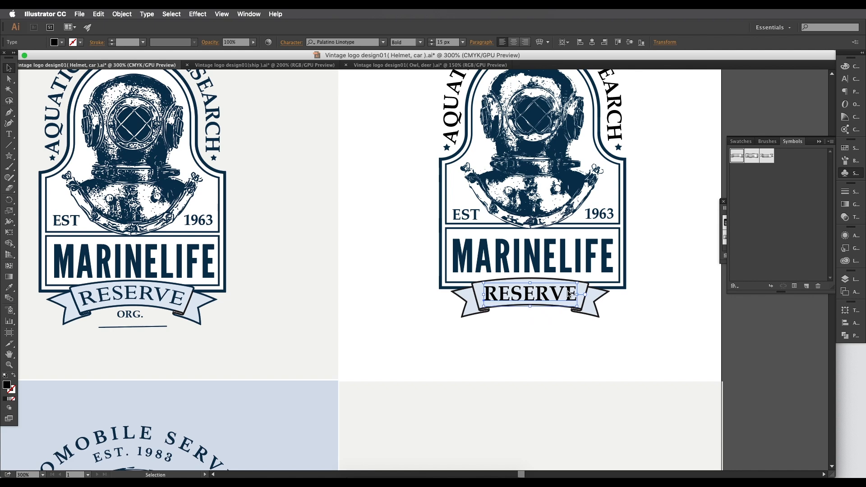
- Warp the RESERVE text with a horizontal Arc envelope at 11% bend to follow the ribbon's curve
left_click(122, 14)
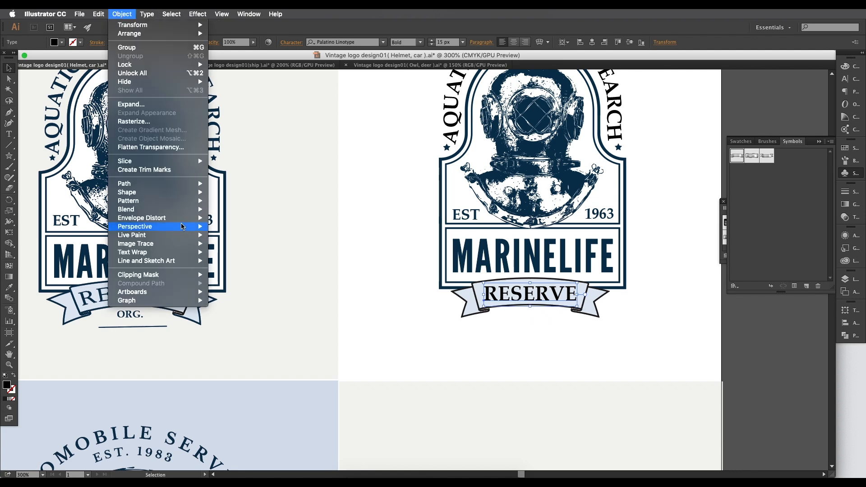
left_click(238, 218)
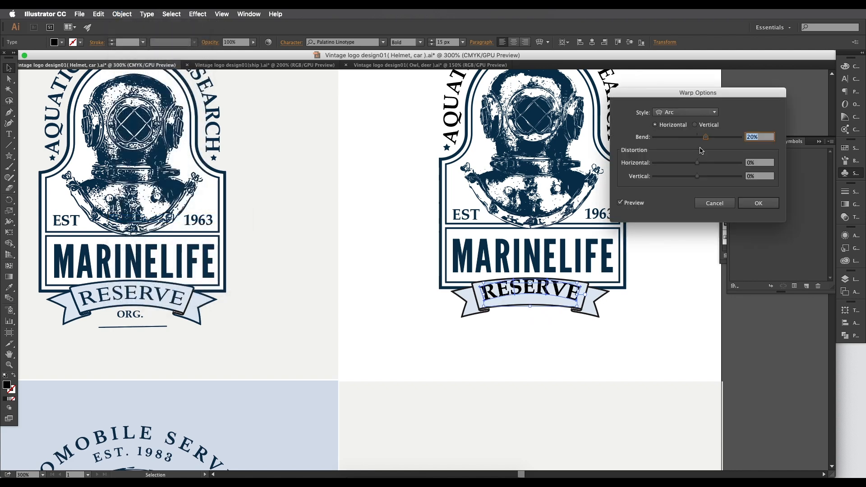
left_click_drag(706, 136, 702, 138)
left_click(759, 203)
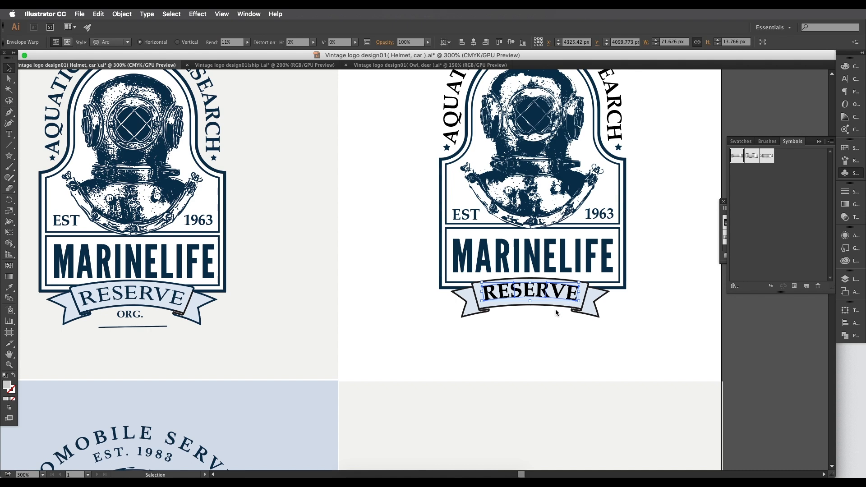
- Copy the ORG. text from the finished badge and place it centred beneath the new badge's ribbon
scroll(557, 294, "up", 4)
scroll(598, 404, "down", 2)
left_click(518, 382)
scroll(518, 383, "down", 1)
left_click_drag(372, 366, 502, 273)
left_click_drag(134, 287, 669, 284)
left_click(656, 300)
- Draw a horizontal line about 50 px long with a 0.5 px dark blue stroke beneath the new ORG. text
left_click(9, 145)
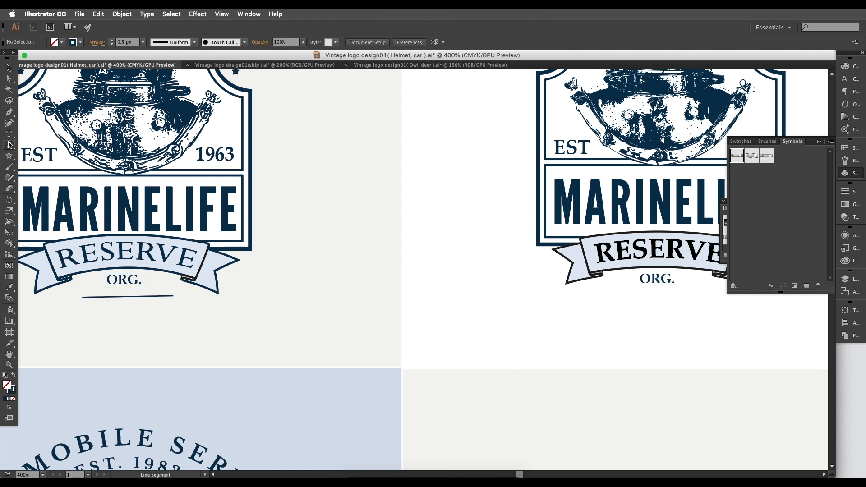
mouse_move(615, 285)
left_mouse_down()
mouse_move(716, 291)
mouse_move(706, 291)
left_mouse_up()
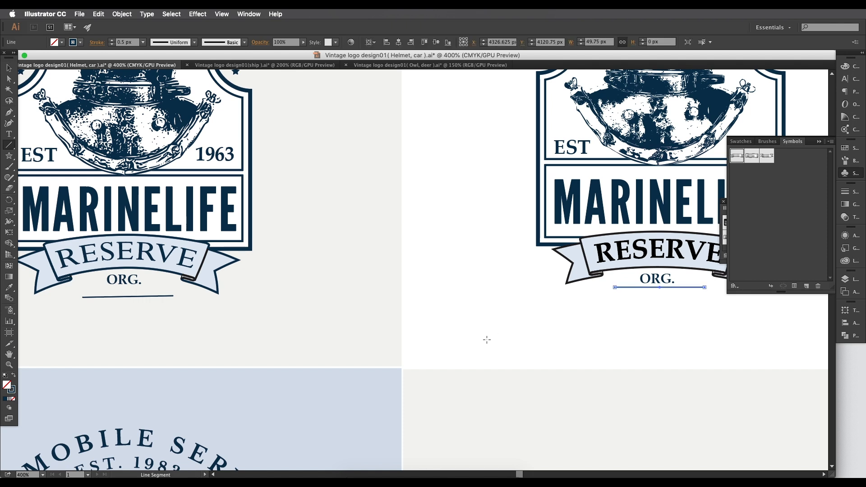
left_click(8, 67)
left_click(698, 322)
- Recolour the new badge's arched AQUATIC ANIMAL RESEARCH lettering with the dark blue 0b3251 sampled from the helmet
left_click_drag(698, 323, 588, 363)
scroll(597, 325, "down", 1)
left_click_drag(498, 255, 503, 269)
mouse_move(355, 250)
left_mouse_down()
mouse_move(409, 241)
mouse_move(357, 255)
left_mouse_up()
left_click_drag(445, 239, 435, 258)
left_click_drag(295, 225, 165, 271)
left_click(518, 175)
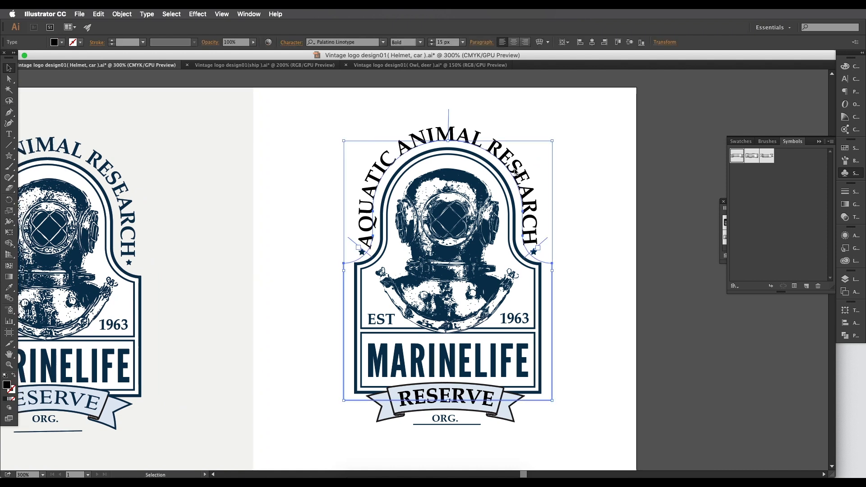
key("i")
left_click(490, 284)
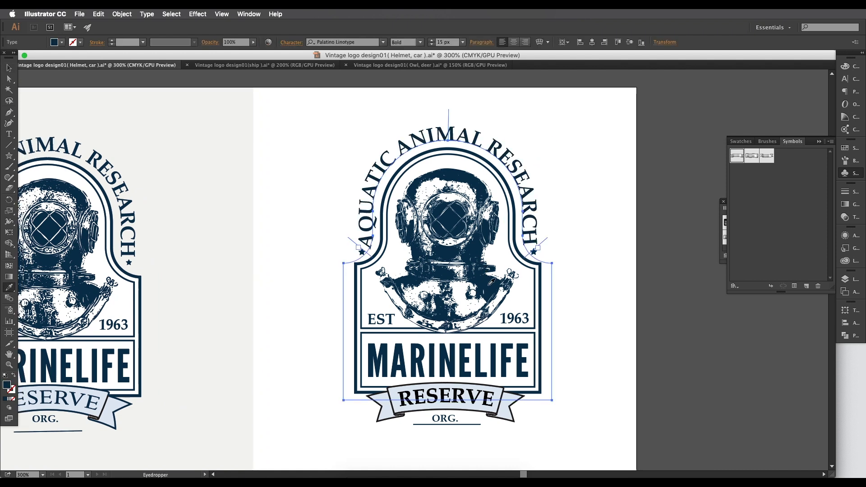
key("v")
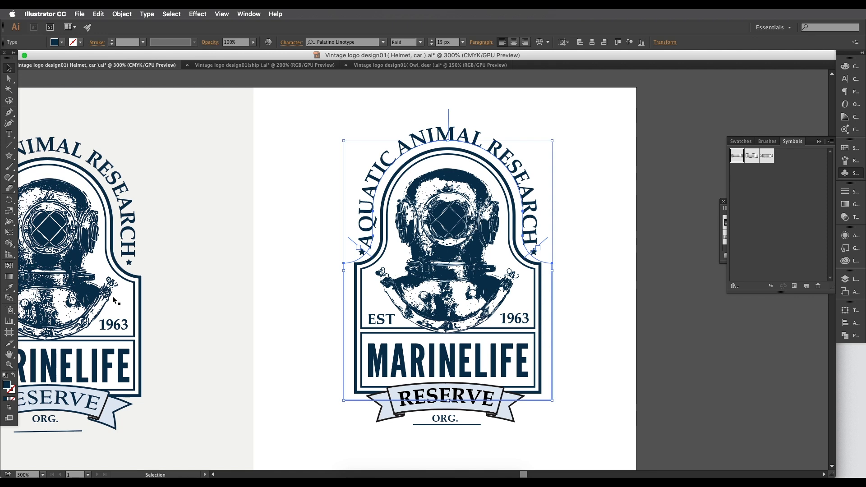
double_click(7, 386)
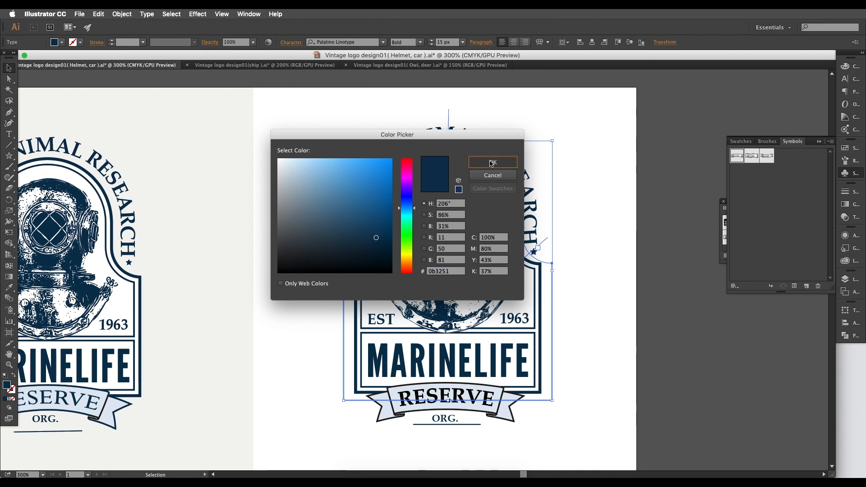
left_click(492, 163)
- Expand the warped RESERVE text on the new ribbon into outlines, including object and fill
scroll(501, 270, "down", 4)
scroll(512, 229, "up", 1)
left_click(538, 246)
left_click(387, 247)
left_click(428, 349)
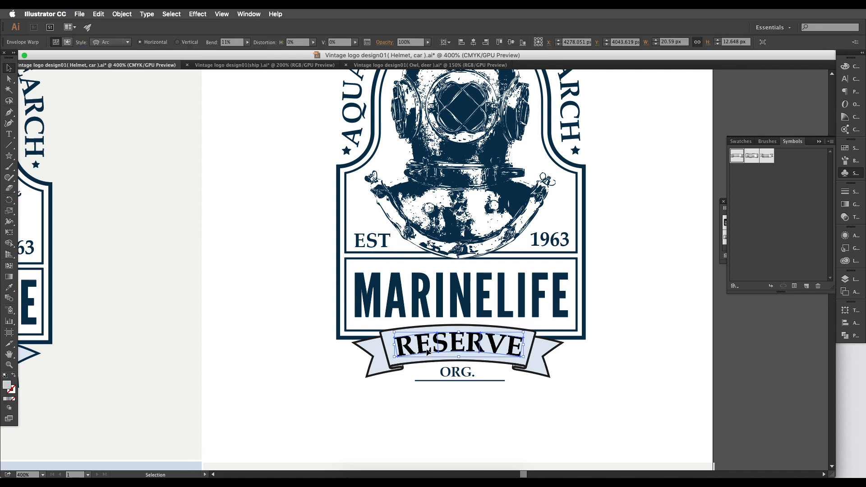
scroll(431, 343, "up", 2)
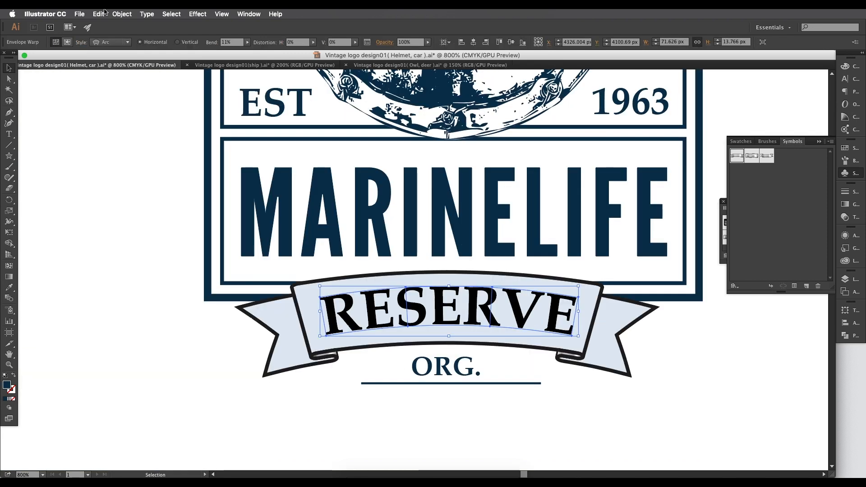
left_click(121, 14)
left_click(149, 108)
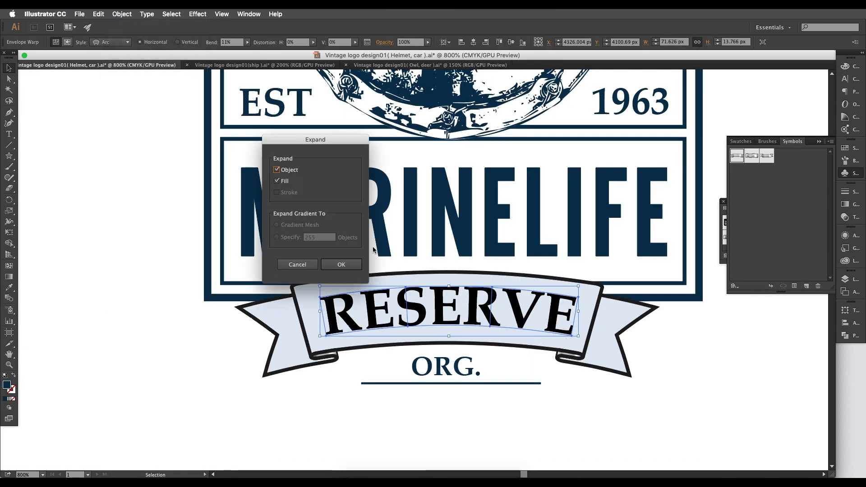
left_click(341, 265)
- Fill the expanded RESERVE lettering with the badge's dark blue
left_click_drag(518, 304, 498, 366)
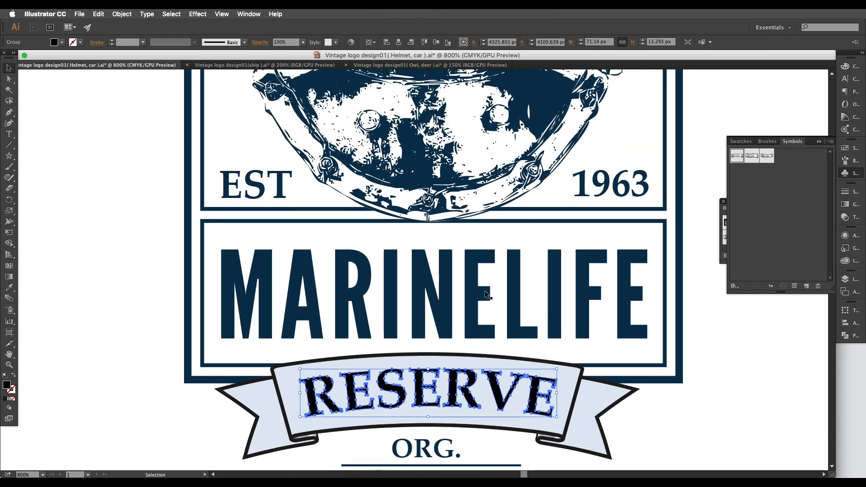
left_click_drag(498, 291, 524, 176)
key("v")
left_click(494, 380)
scroll(494, 381, "down", 4)
mouse_move(506, 252)
left_mouse_down()
mouse_move(532, 234)
mouse_move(520, 228)
mouse_move(520, 249)
left_mouse_up()
scroll(531, 233, "up", 1)
scroll(524, 222, "up", 4)
scroll(520, 249, "down", 4)
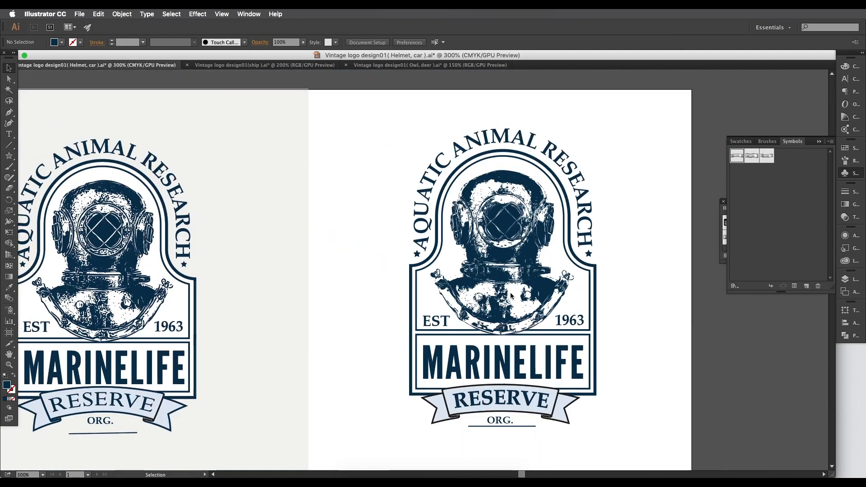
- Scale the classic car illustration down slightly and reposition it in the upper part of the empty panel beside the Workshop badge
left_click_drag(510, 292, 559, 103)
left_click_drag(528, 435, 499, 234)
scroll(177, 206, "left", 2)
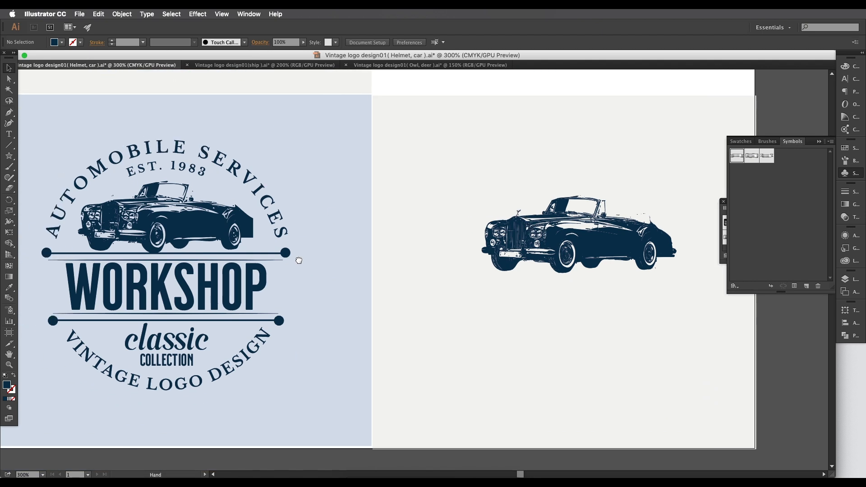
left_click(590, 243)
left_click_drag(581, 273, 582, 269)
left_click_drag(597, 223, 596, 218)
scroll(528, 334, "right", 2)
left_click(527, 331)
- Draw a horizontal line about 151 px long just beneath the standalone car
left_click(9, 146)
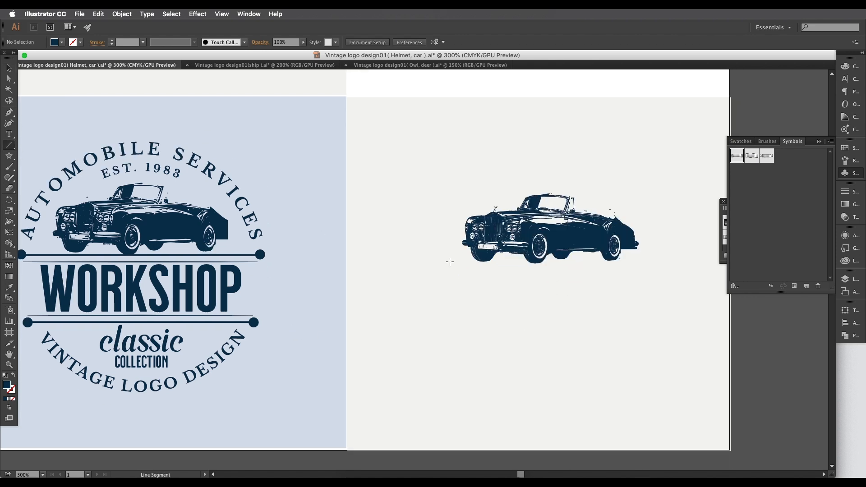
left_click_drag(447, 267, 586, 264)
left_click_drag(651, 262, 650, 263)
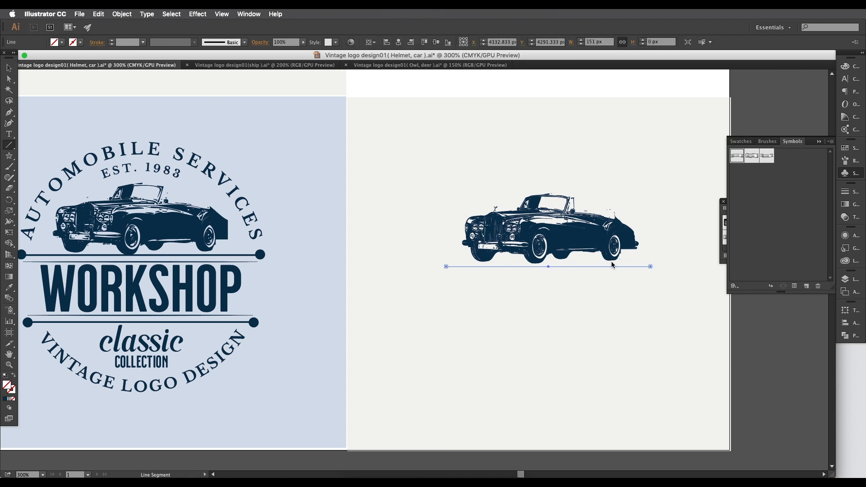
- Give the line under the car a 1 px stroke in dark blue 0a3250
left_click(12, 394)
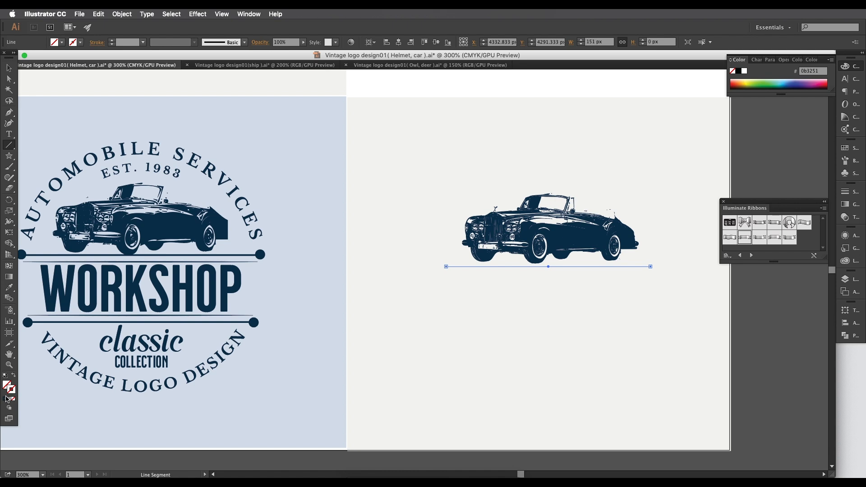
left_click(7, 400)
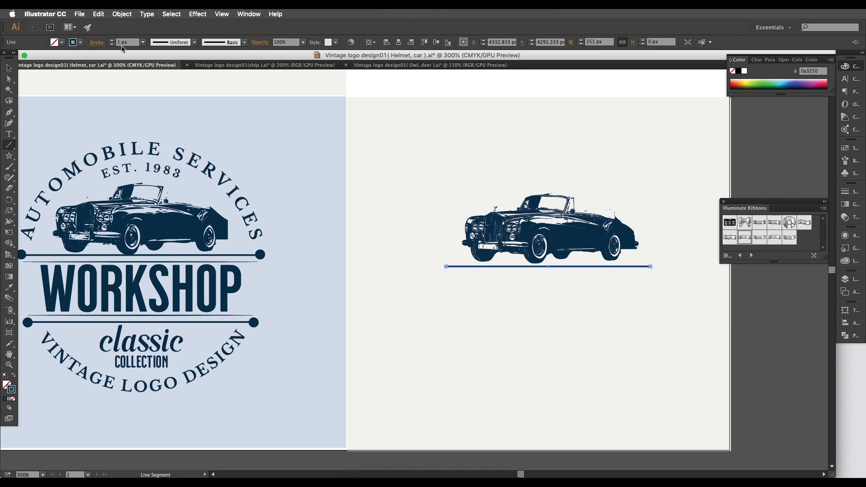
left_click(9, 68)
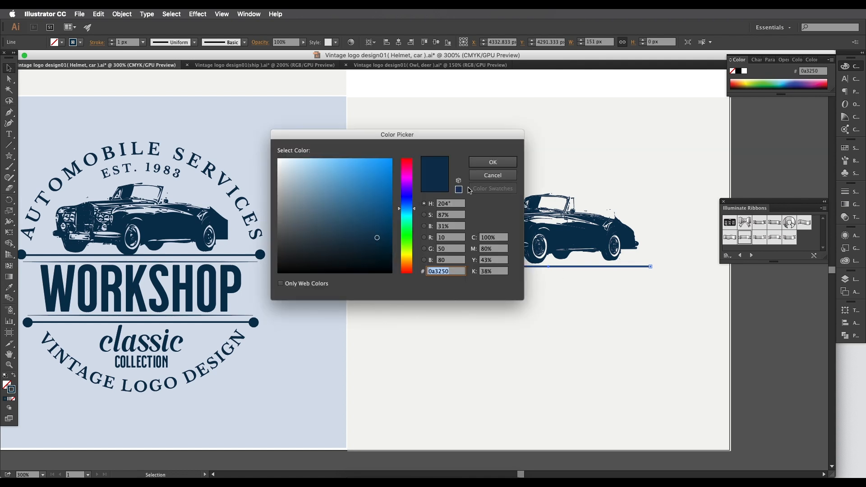
left_click(493, 162)
scroll(589, 267, "down", 2)
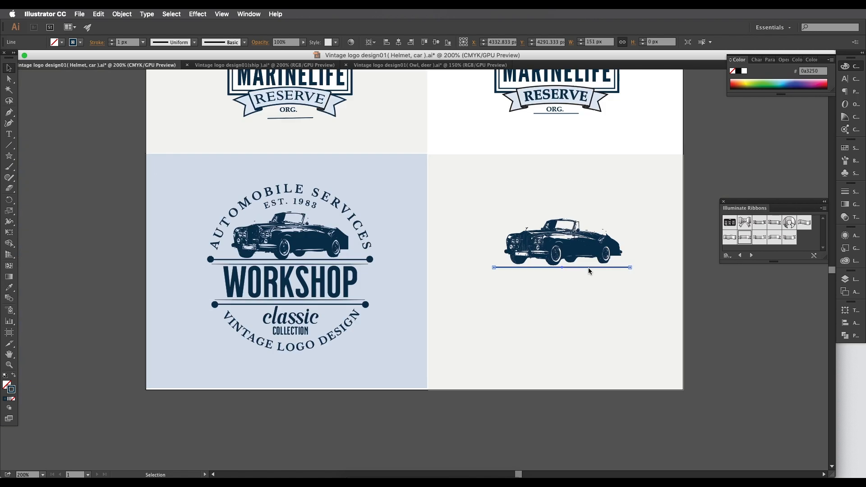
scroll(637, 267, "up", 1)
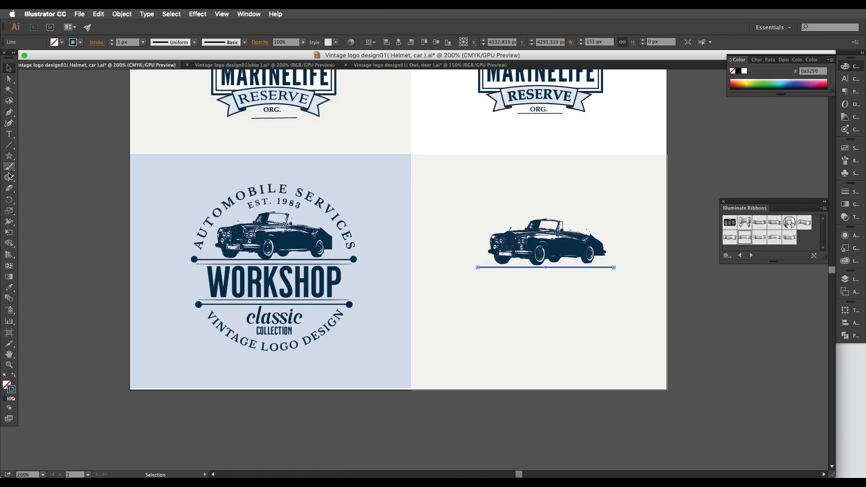
- Lengthen the line to about 154 px with Free Transform and move it up against the car's wheels
left_click(9, 233)
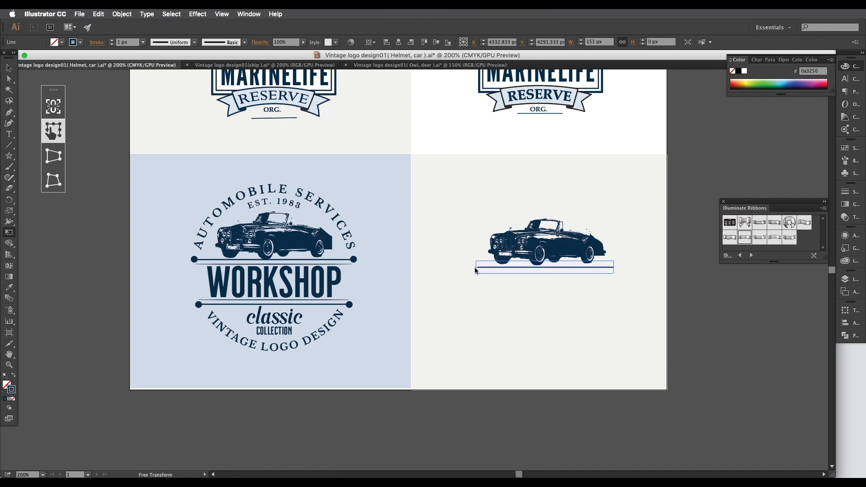
left_click_drag(476, 271, 474, 271)
left_click(9, 67)
left_click(529, 319)
scroll(543, 272, "up", 2)
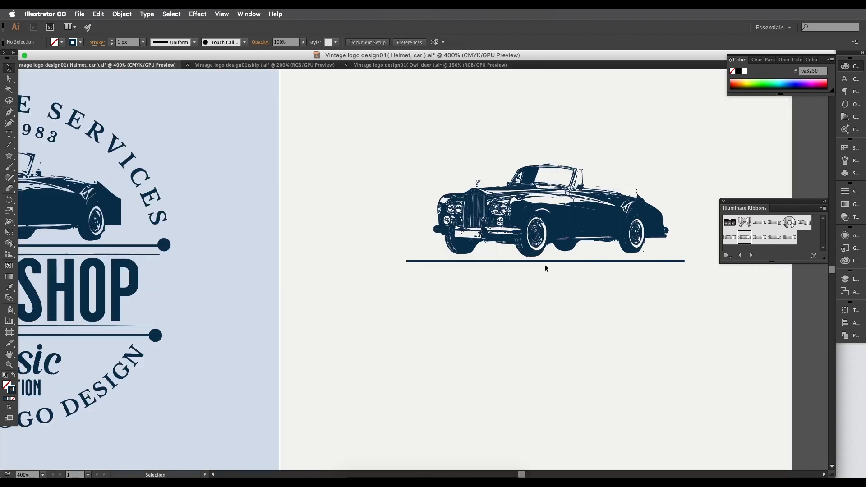
left_click_drag(545, 263, 549, 260)
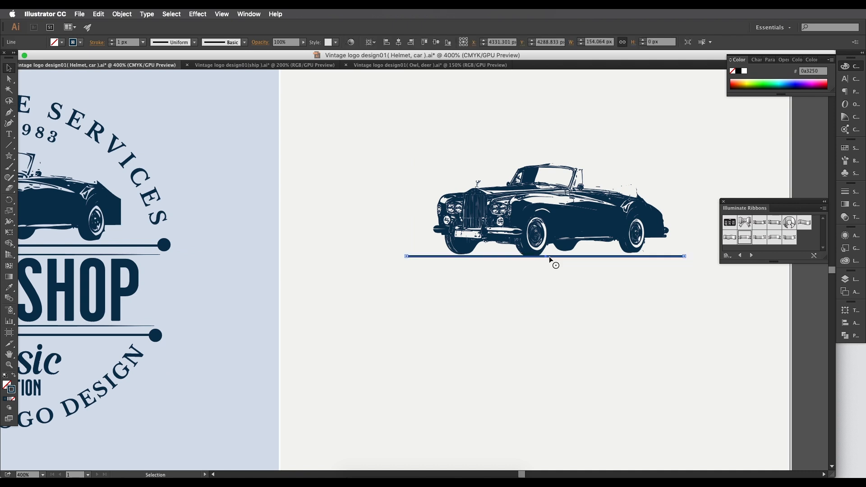
scroll(552, 257, "down", 1)
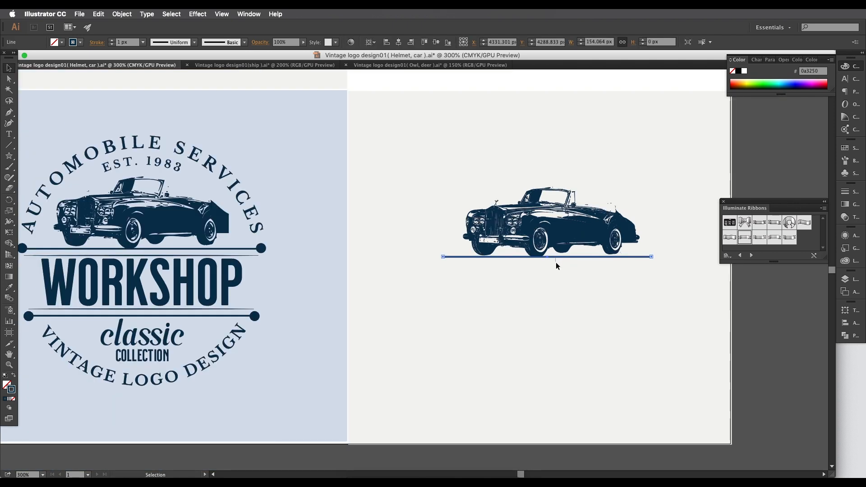
- Duplicate the line about 6 px below the original and apply the width profile that tapers at both ends
left_click_drag(556, 256, 558, 267)
left_click(92, 43)
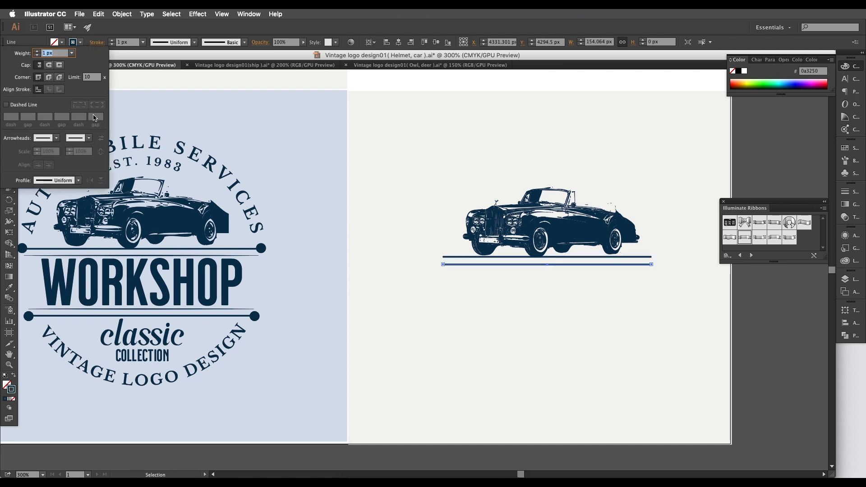
left_click(79, 180)
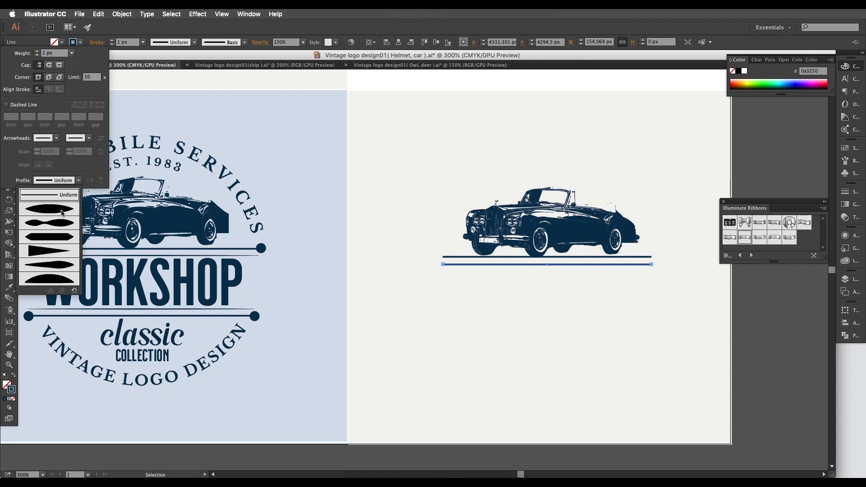
left_click(63, 213)
- Set the tapered line's stroke weight to 0.7 px and move it slightly closer to the line above
left_click(90, 41)
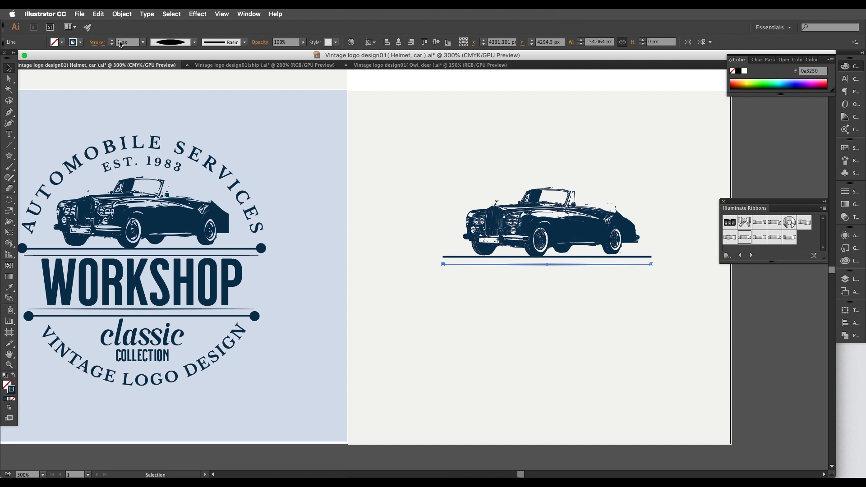
type(".7")
key("Return")
left_click(518, 302)
left_click_drag(564, 269, 560, 272)
left_click(559, 269)
scroll(559, 269, "up", 2)
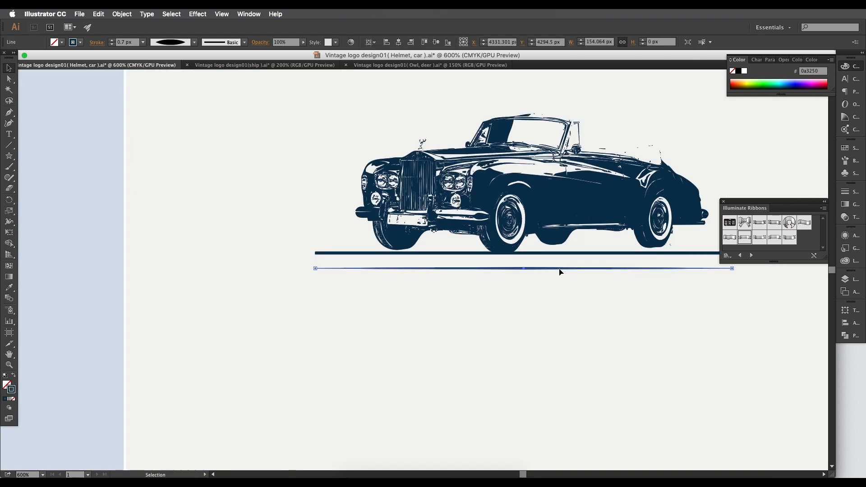
scroll(563, 269, "down", 2)
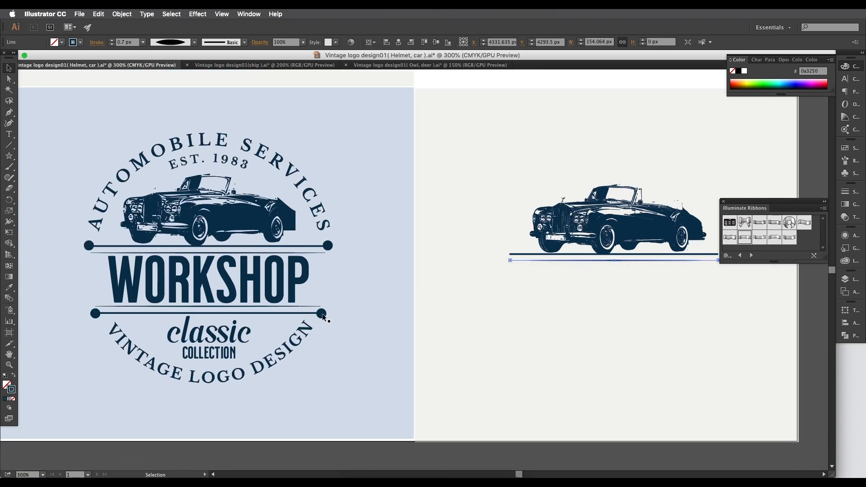
- Select both lines under the car and duplicate them together about 37 px lower
left_click_drag(545, 294, 461, 311)
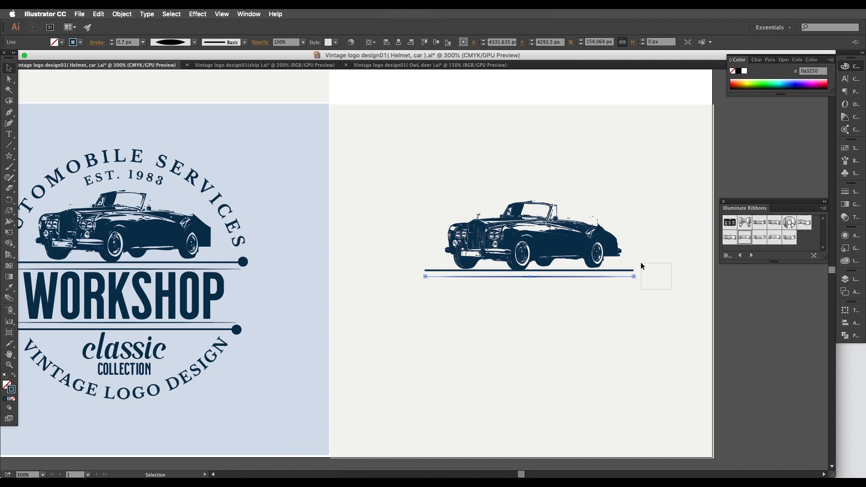
left_click_drag(643, 264, 640, 263)
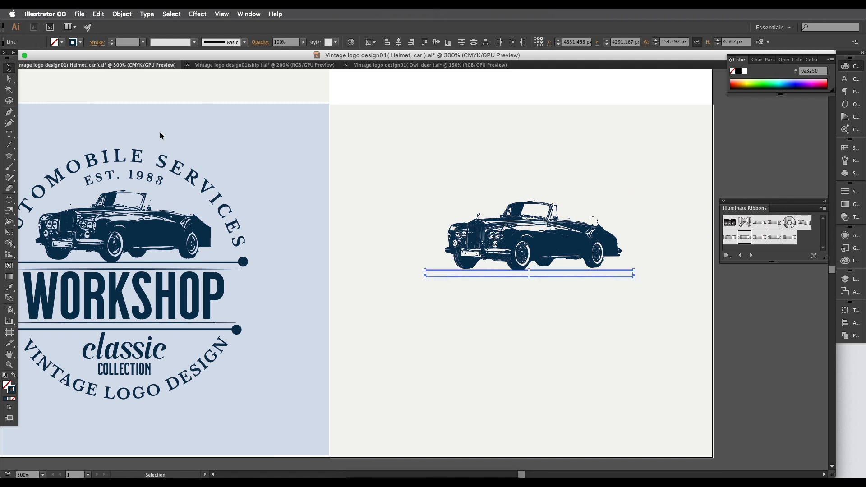
left_click_drag(585, 269, 586, 321)
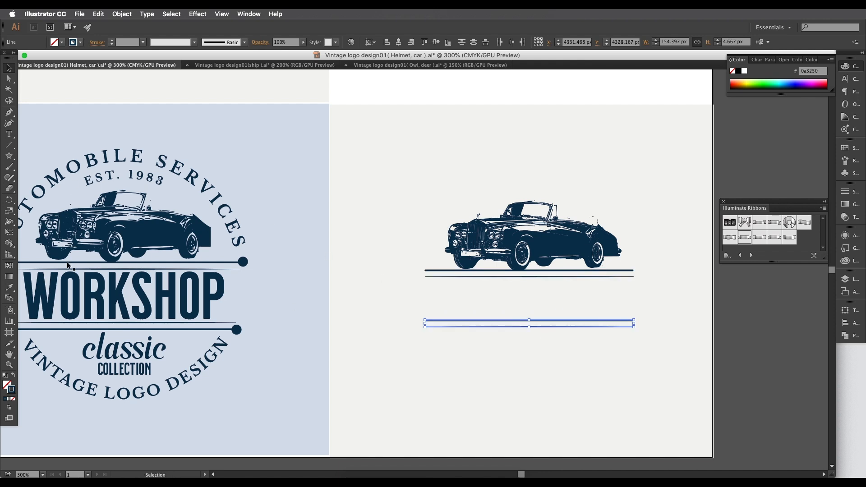
- Reflect the lower pair of lines across the horizontal axis so the thick line sits beneath the tapered one
left_click_drag(14, 203, 35, 211)
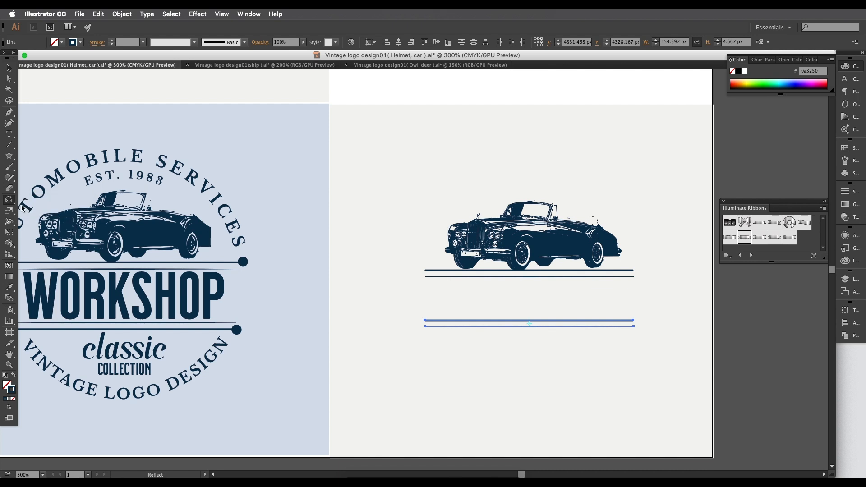
double_click(9, 199)
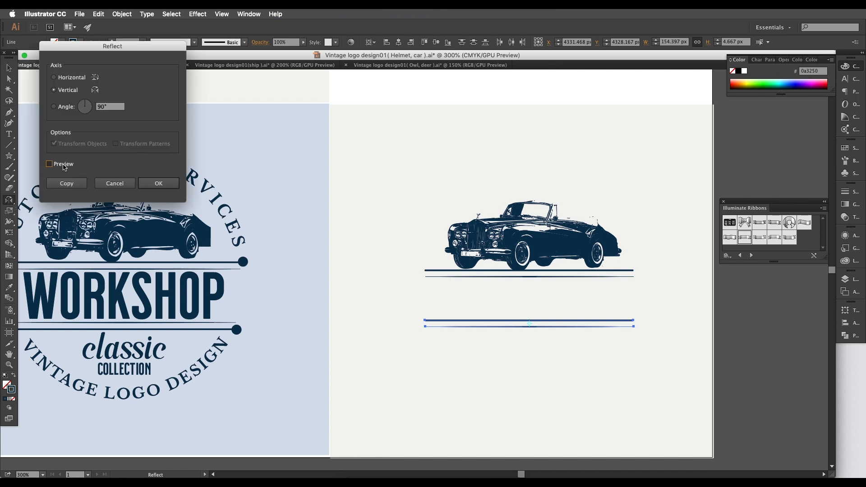
left_click(62, 78)
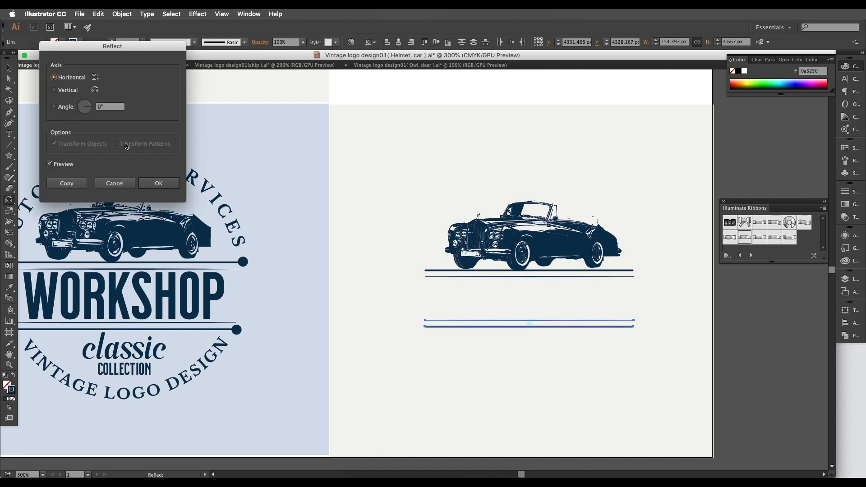
left_click(152, 186)
left_click(9, 67)
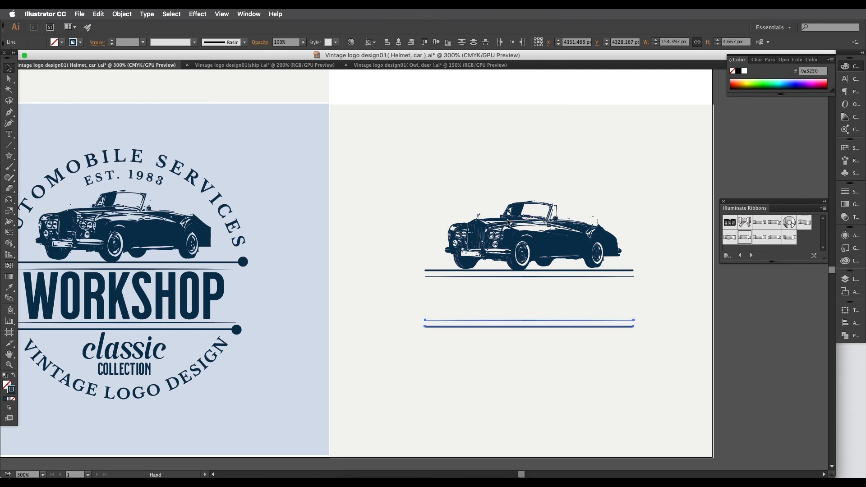
left_click_drag(548, 372, 566, 348)
left_click(566, 348)
left_click_drag(518, 299, 549, 286)
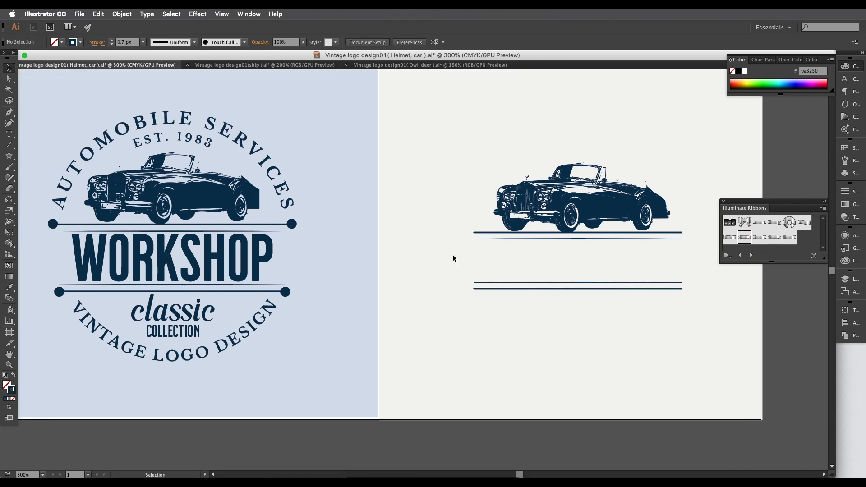
- Copy the WORKSHOP lettering from the reference badge between the line pairs, then nudge the lettering and lower lines down together
left_click(249, 264)
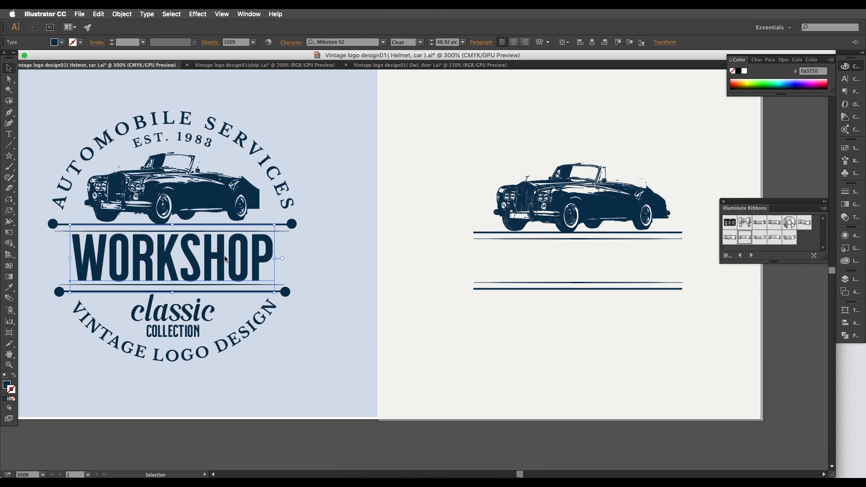
left_click_drag(224, 269, 630, 271)
left_click_drag(681, 325, 575, 271)
key("Down")
key("Down")
key("Down")
key("Down")
key("Down")
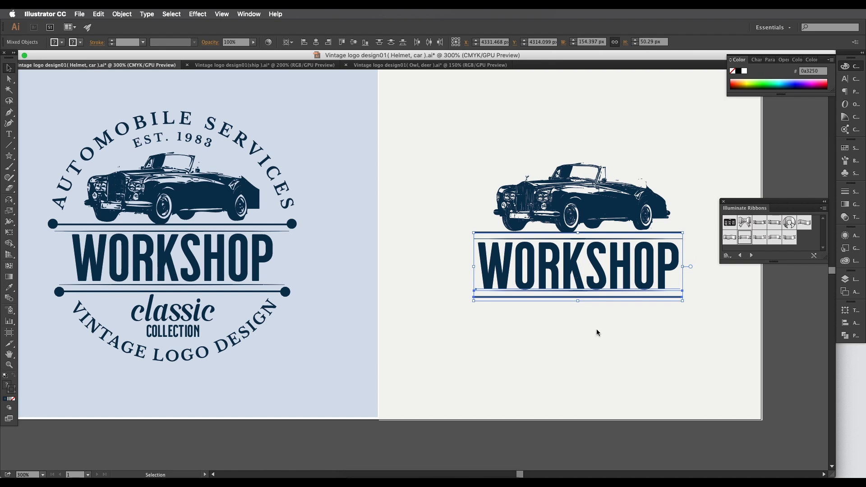
left_click(596, 330)
left_click_drag(613, 335, 637, 315)
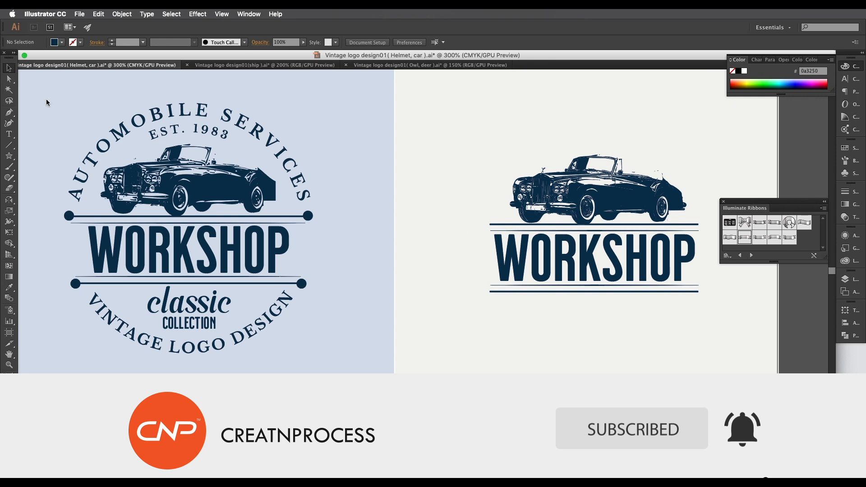
left_click_drag(625, 276, 617, 277)
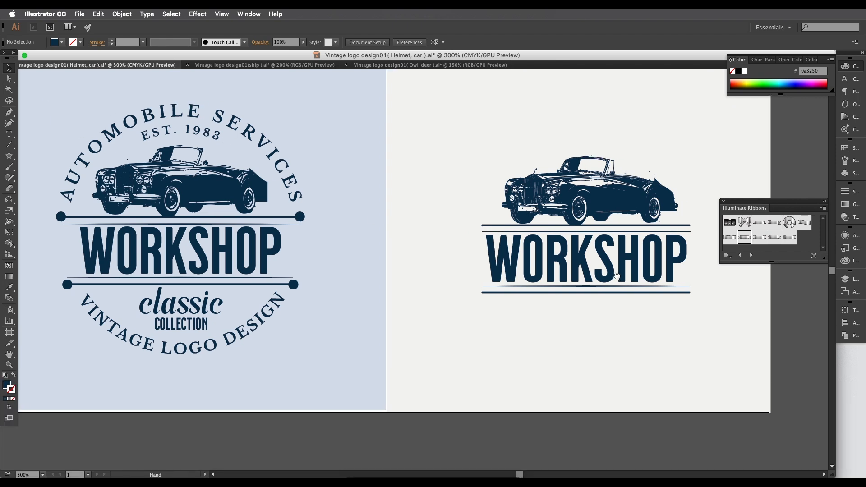
- Draw a circle about 170 px across around the car and lettering, swapping its fill for a 1 px outline
left_click(8, 159)
left_click_drag(8, 160, 31, 176)
left_click_drag(591, 221, 697, 358)
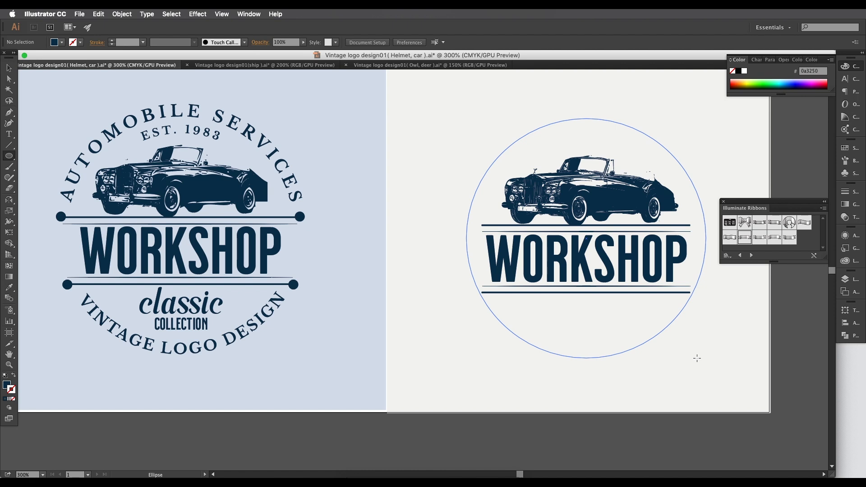
left_click_drag(698, 358, 692, 356)
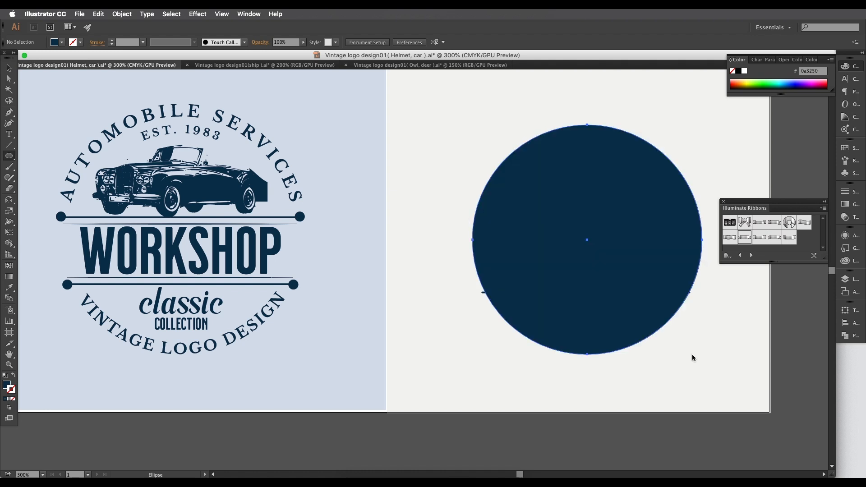
left_click(14, 377)
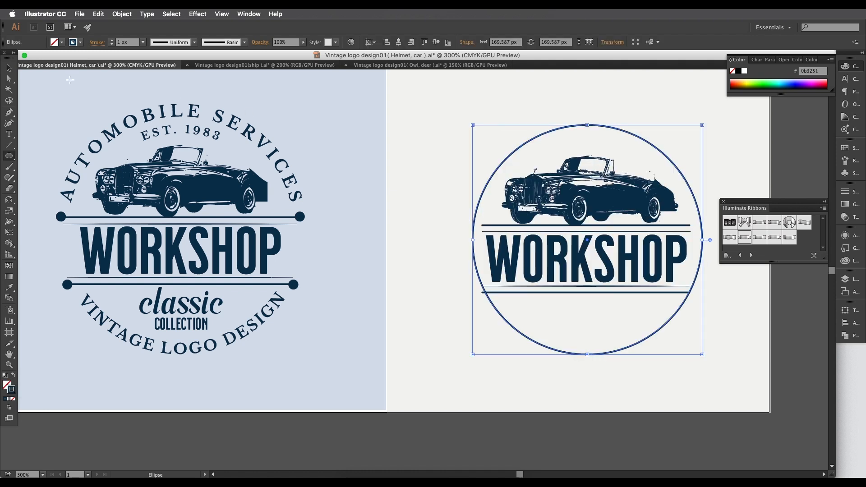
left_click(9, 67)
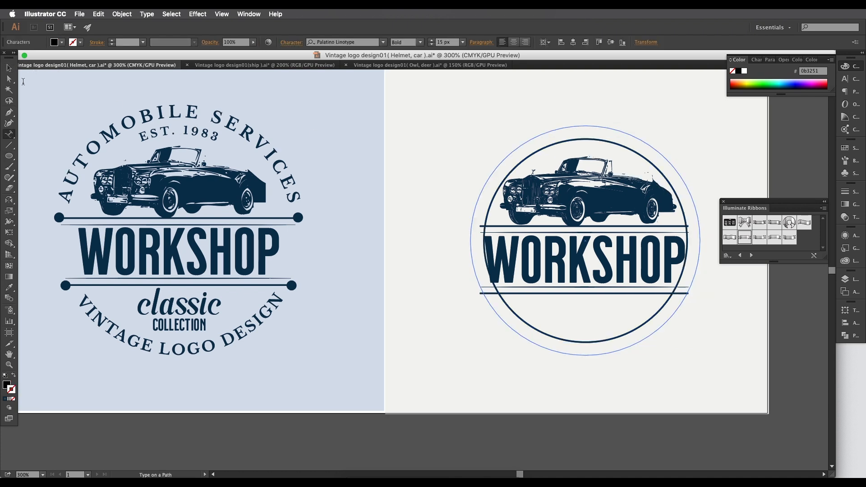
- Copy the arched AUTOMOBILE SERVICES text from the reference badge and deselect it
left_click(8, 134)
left_click(110, 137, "super")
triple_click(110, 137)
key("ctrl+c")
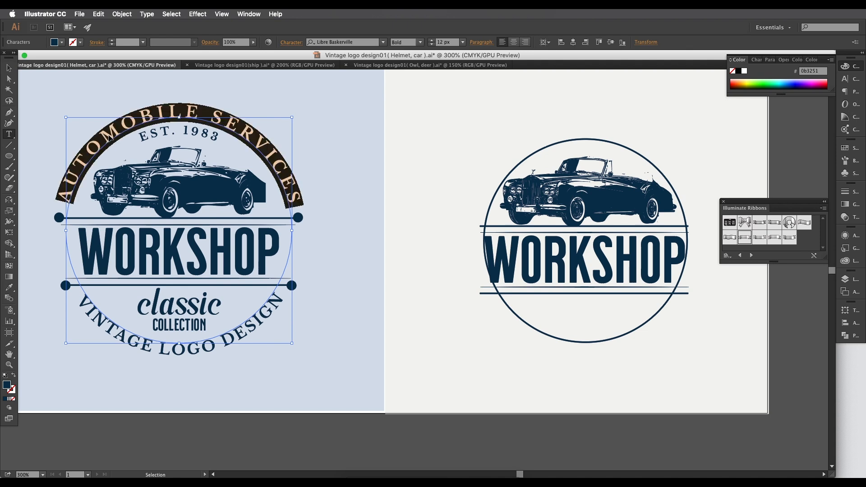
key("super+shift+a")
key("v")
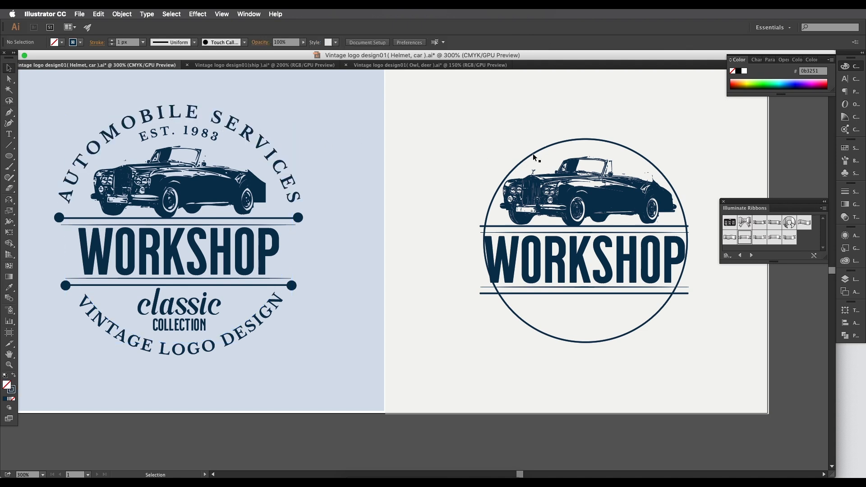
- Convert the outlined circle into a type path starting at its top and paste the AUTOMOBILE SERVICES text along it
left_click(534, 156)
left_click_drag(9, 134, 55, 154)
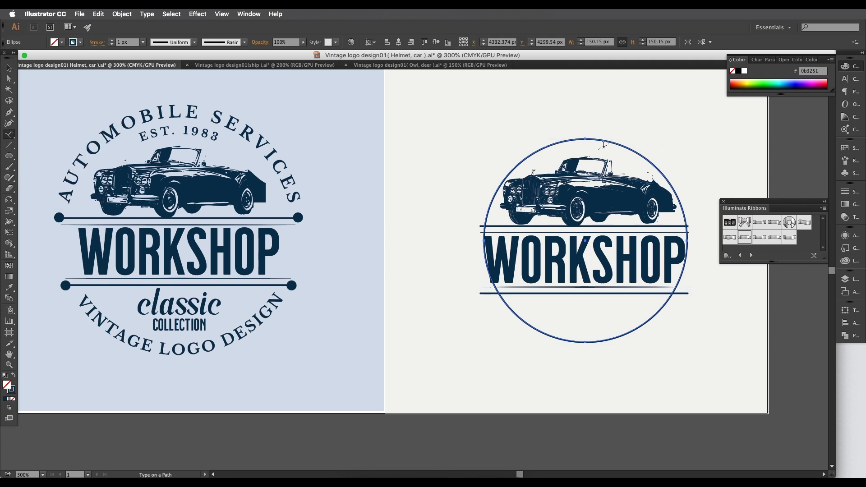
left_click(584, 139)
key("Escape")
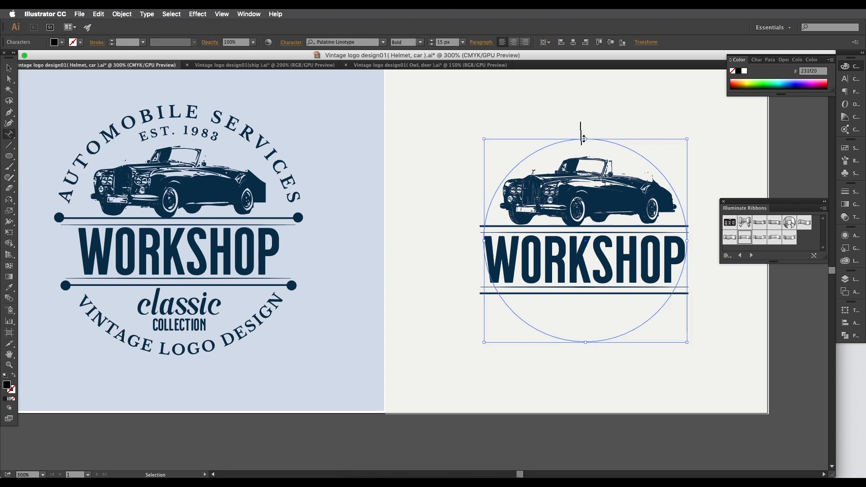
key("ctrl+v")
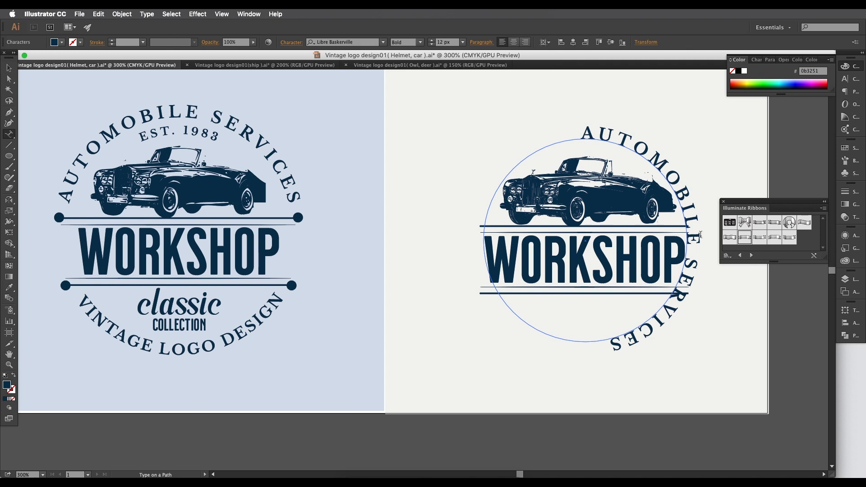
- Reposition the path text's start and end brackets so its range spans the upper arc between the top line's two ends
left_click(9, 67)
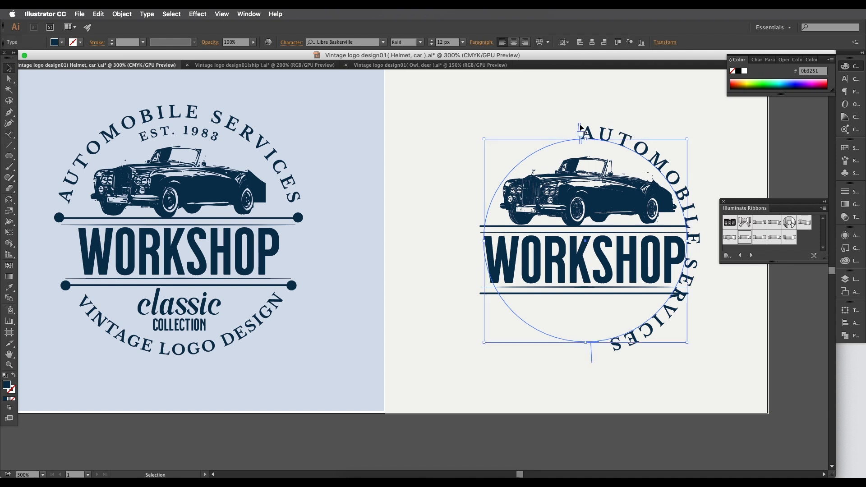
left_click_drag(580, 128, 475, 218)
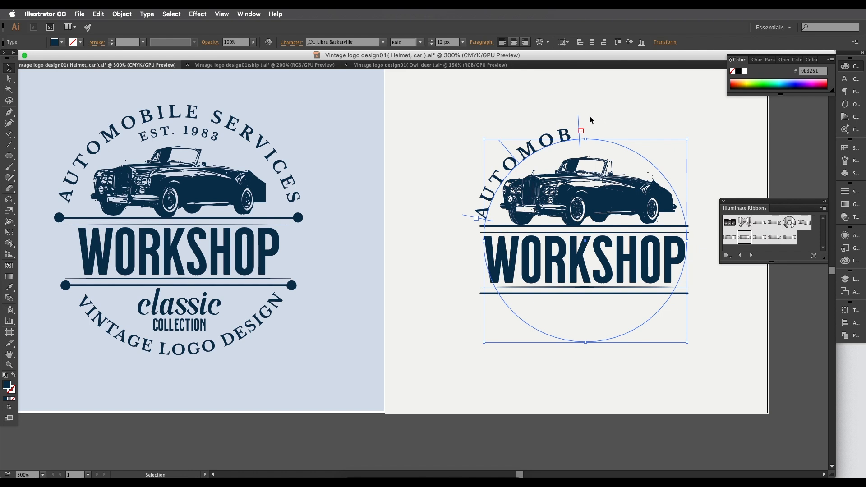
left_click_drag(581, 130, 730, 210)
- Set the arched text's font size to 11 px and its leading to 12 px
key("t")
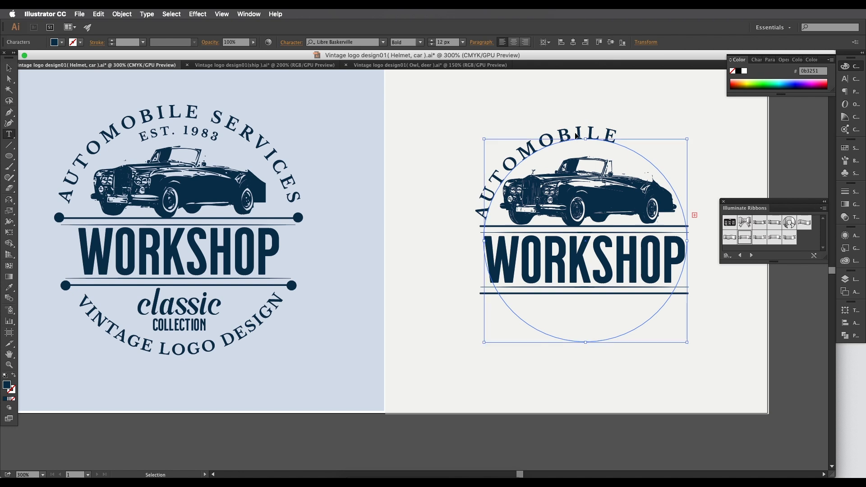
double_click(578, 136)
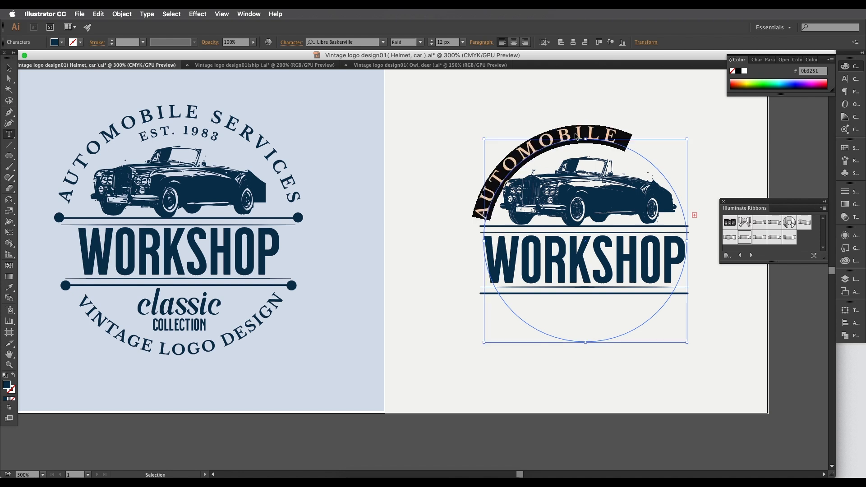
left_click(288, 45)
left_click(211, 100)
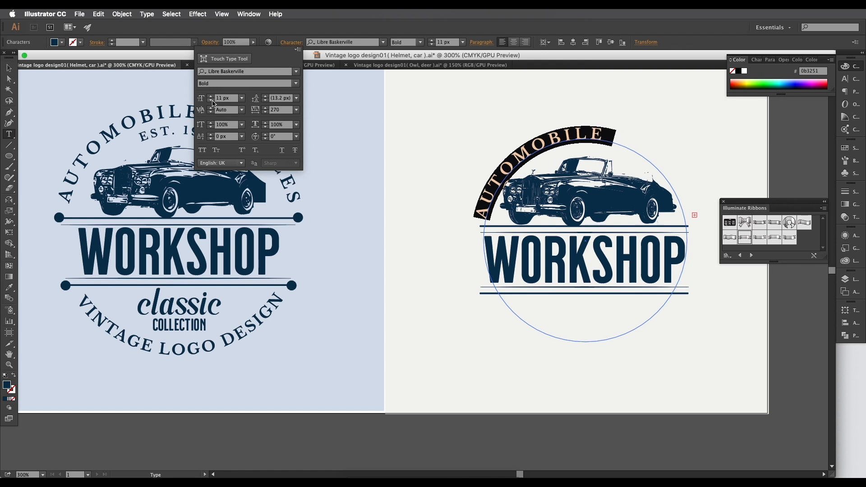
left_click(211, 100)
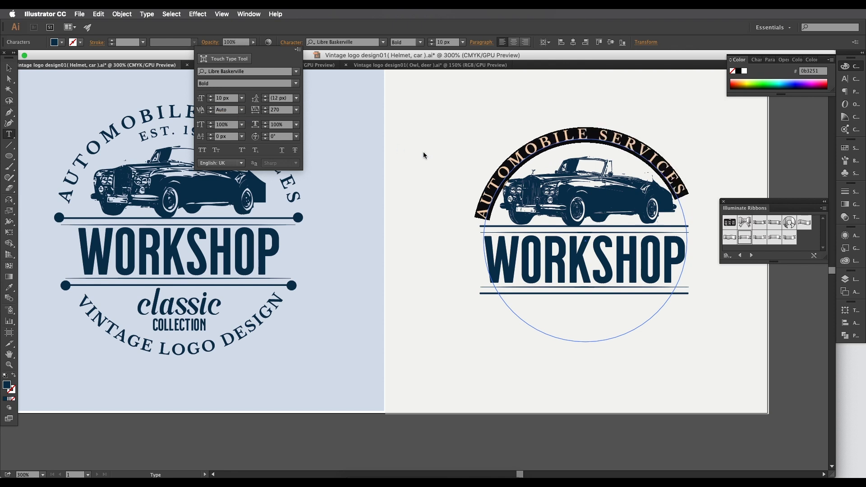
left_click(265, 99)
left_click(211, 96)
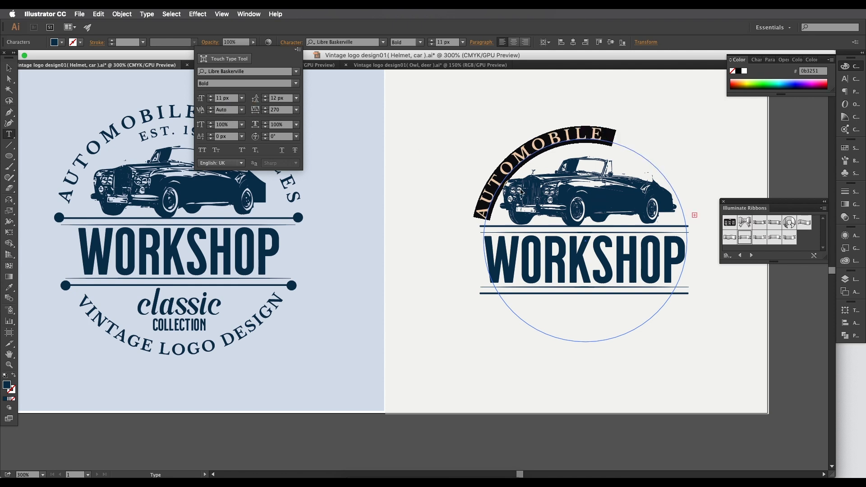
- Fine-tune the path text's start and end brackets so all of AUTOMOBILE SERVICES fits evenly over the car
left_click(9, 69)
left_click(9, 68)
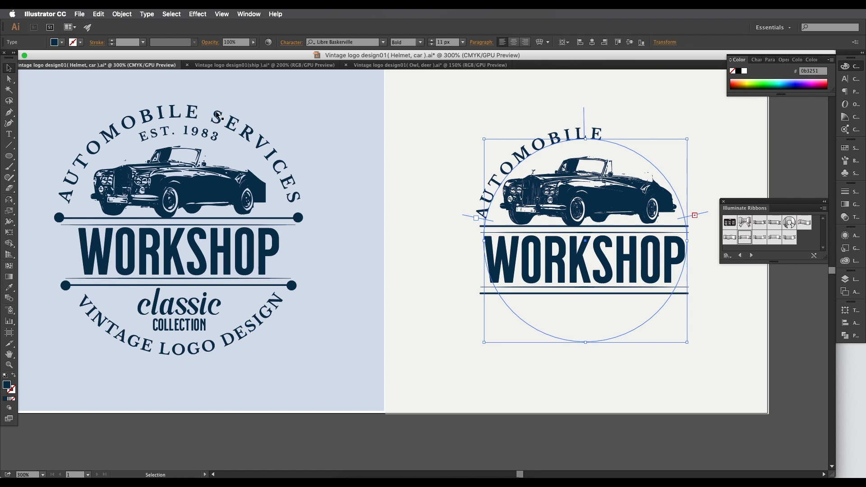
left_click_drag(468, 220, 467, 220)
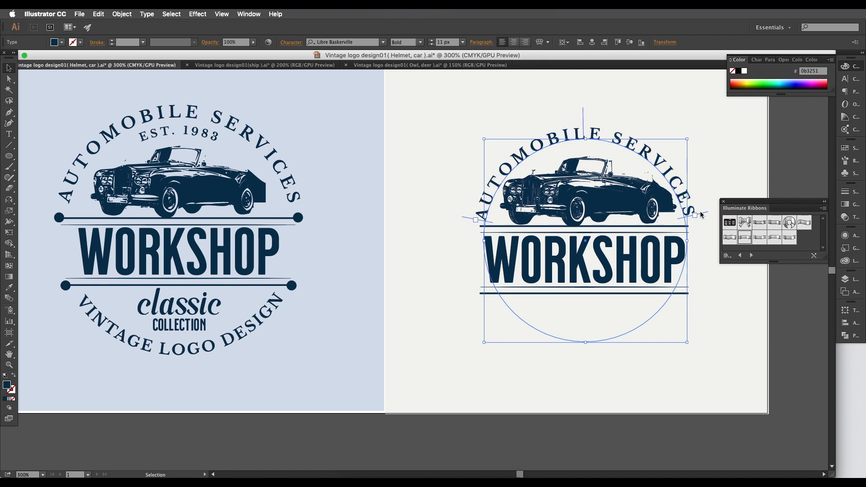
left_click_drag(705, 216, 707, 220)
left_click_drag(470, 220, 473, 220)
left_click(10, 68)
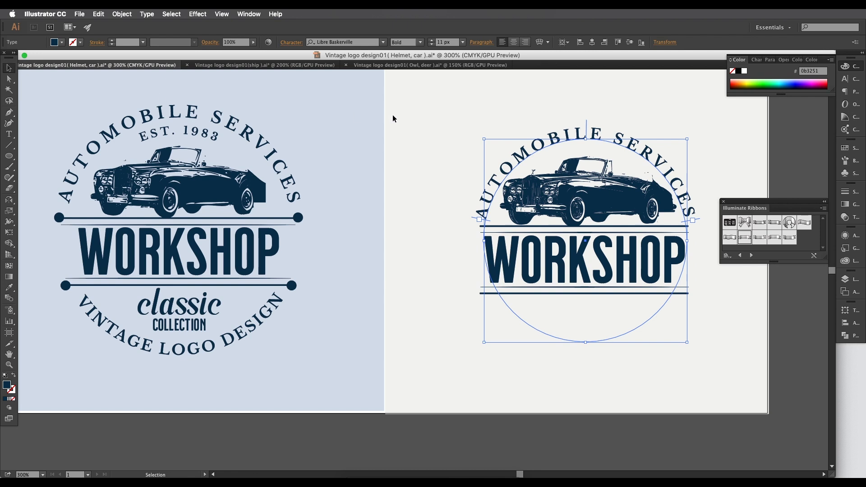
- Set the tracking of the arched AUTOMOBILE SERVICES text to 280
left_click(289, 43)
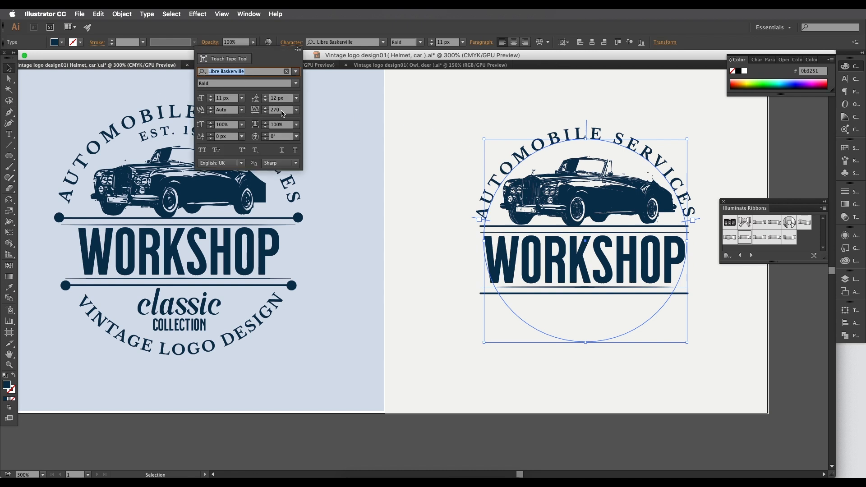
left_click(283, 114)
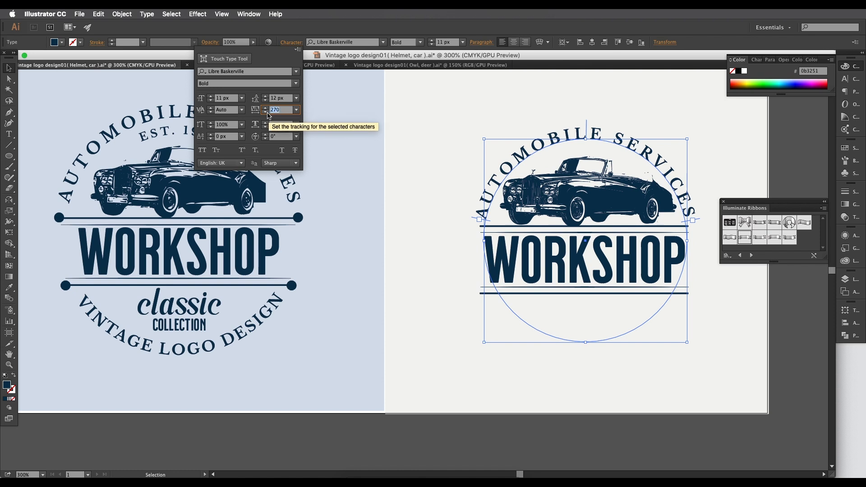
type("120")
key("Return")
left_click(266, 108)
left_click(266, 107)
left_click(266, 108)
left_click(265, 108)
left_click(266, 108)
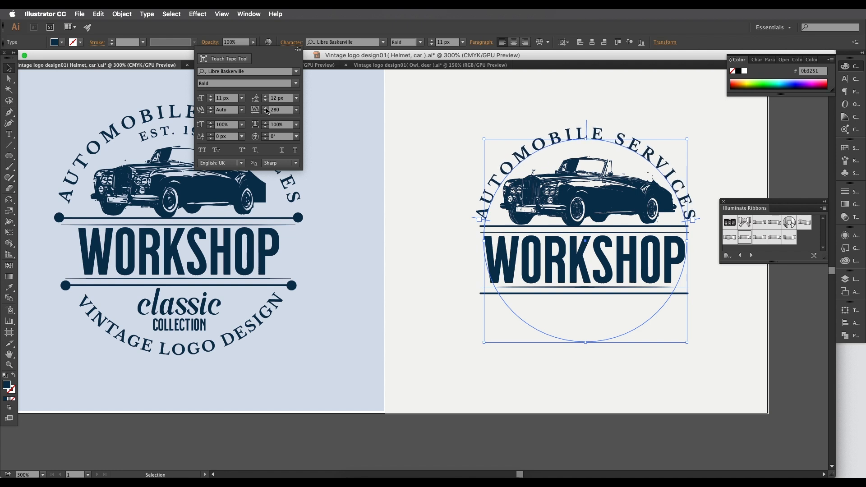
left_click(9, 68)
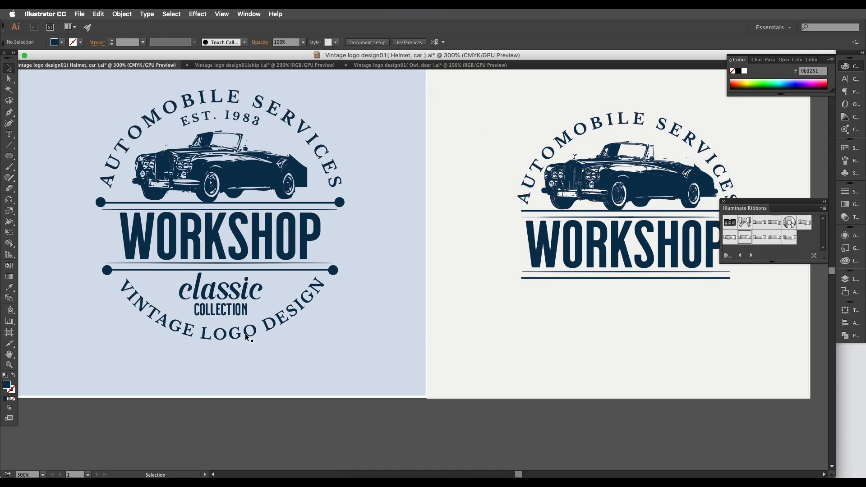
- Duplicate the AUTOMOBILE SERVICES path text in place and flip the copy inside the circle's lower arc
scroll(245, 334, "right", 3)
left_click(600, 132)
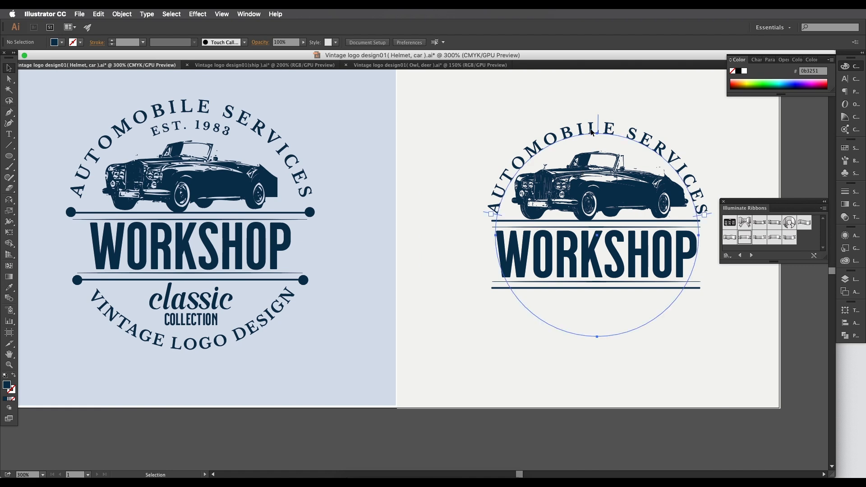
key("a")
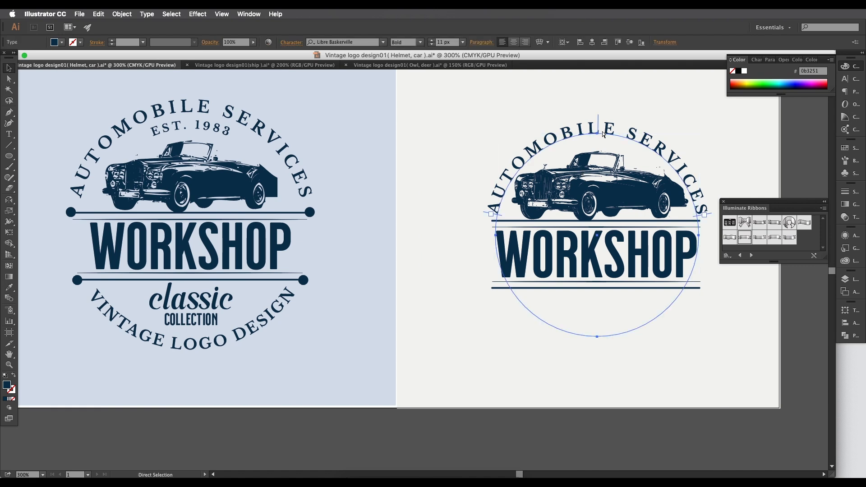
key("v")
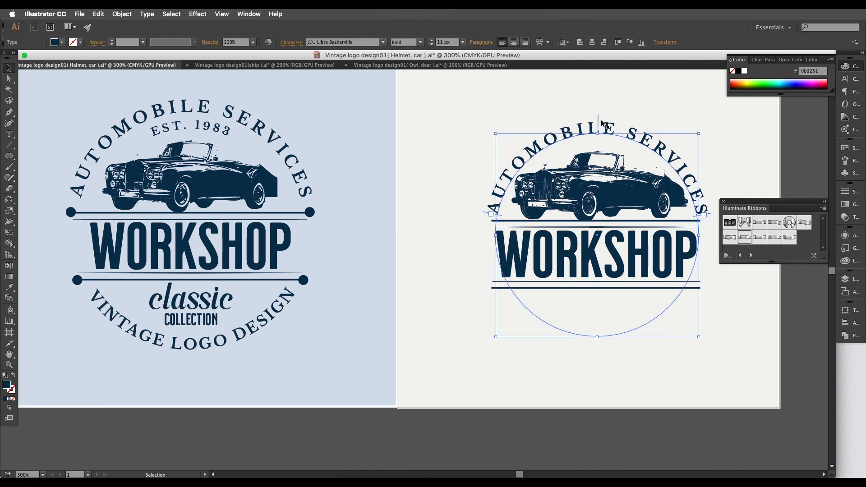
left_click_drag(600, 120, 599, 323)
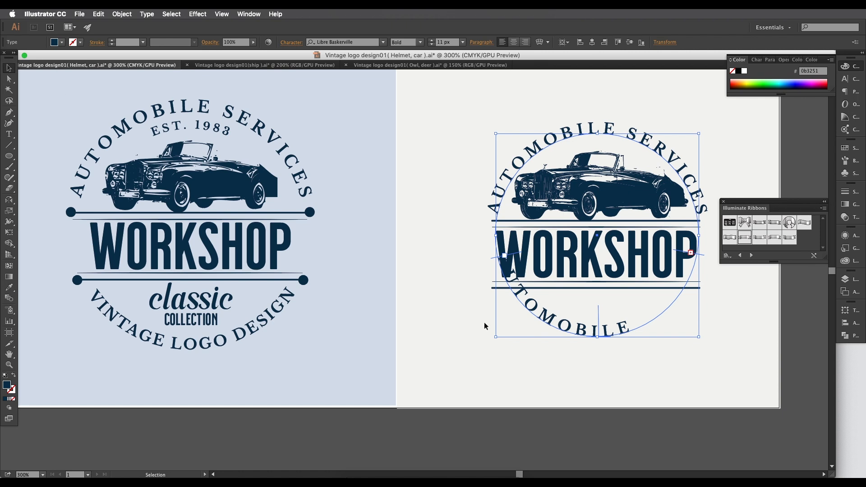
- Enlarge the flipped text's circle so its lettering matches the upper text's outer radius, and set its font size to 11 px
left_click_drag(597, 340, 598, 350)
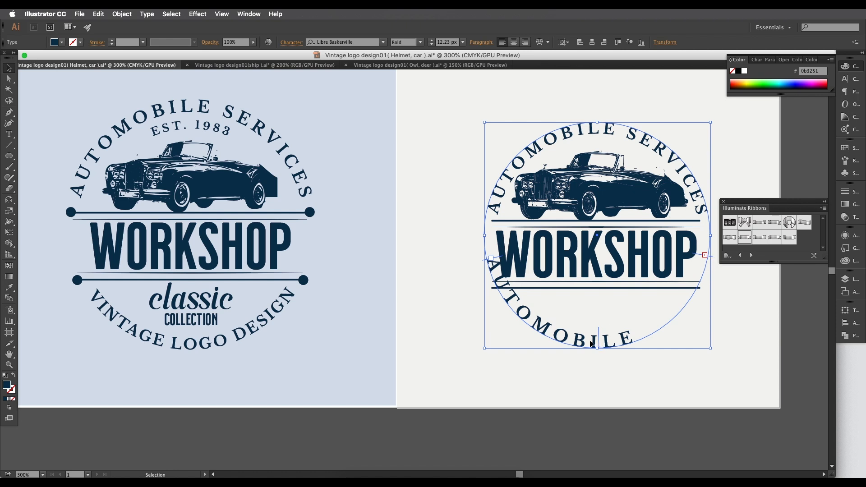
left_click(284, 43)
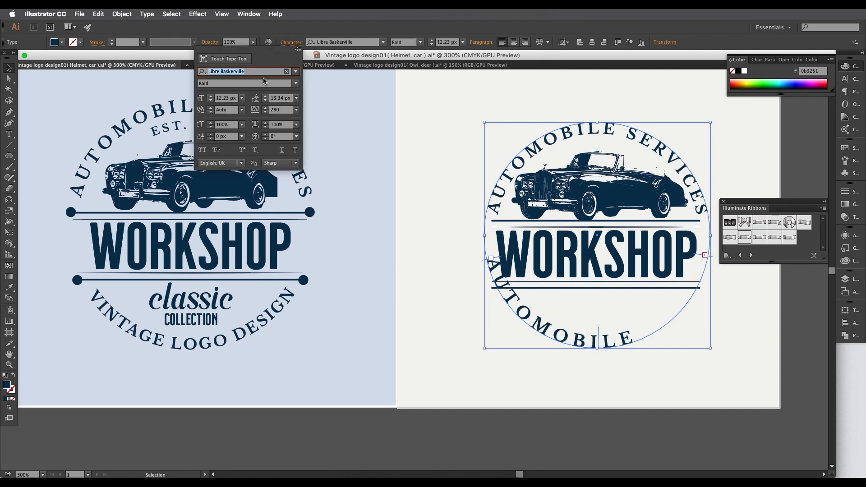
left_click(211, 100)
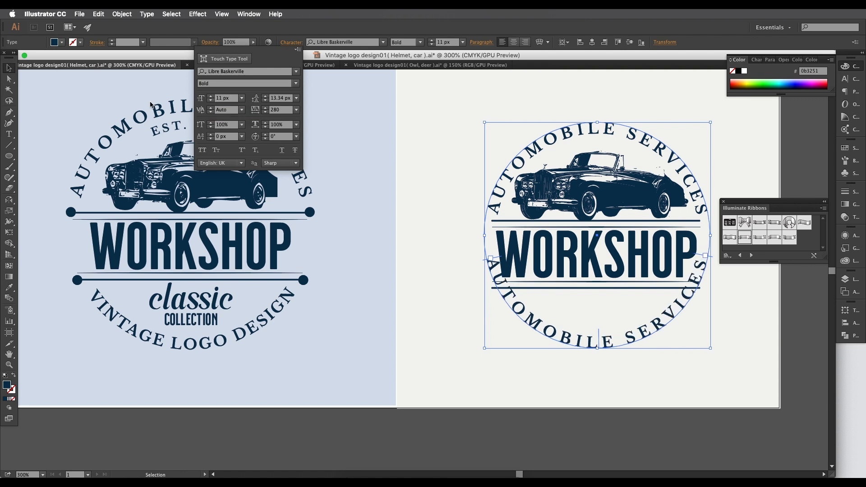
left_click(11, 70)
- Replace the lower arc's wording with VINTAGE LOGO DESIGN, copied with its formatting from the blue reference badge
left_click(177, 349)
key("t")
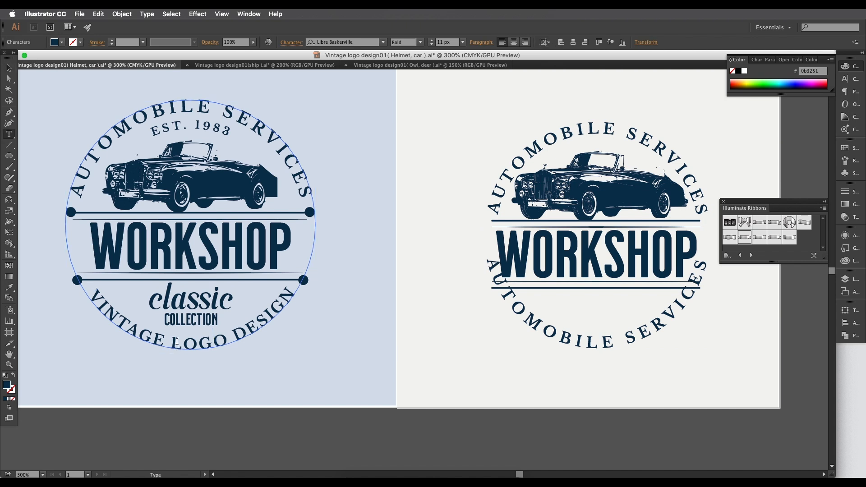
key("v")
key("super+a")
key("super+c")
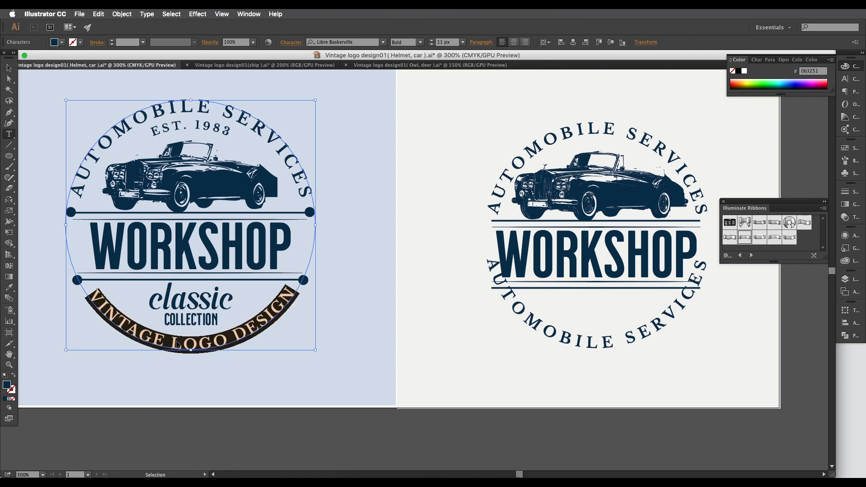
key("Escape")
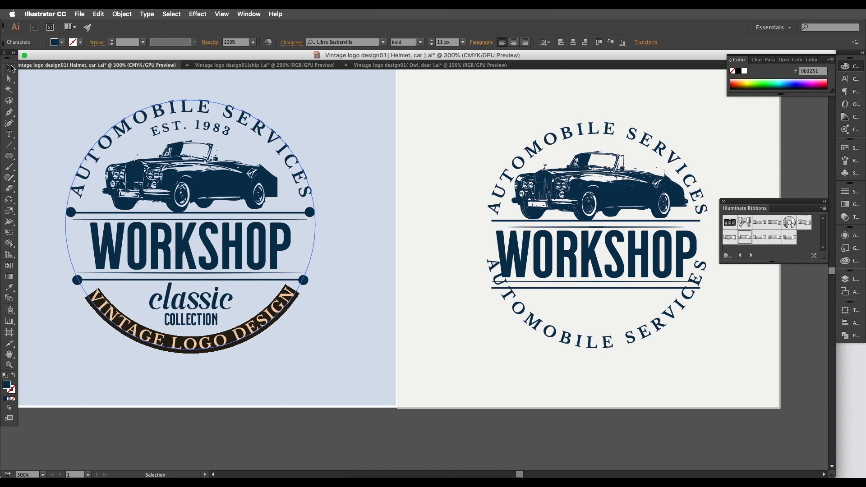
left_click(555, 333)
key("t")
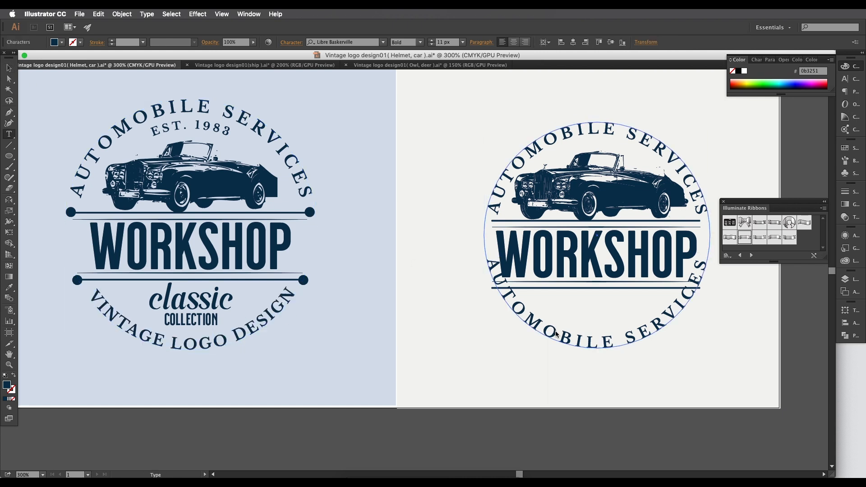
key("super+a")
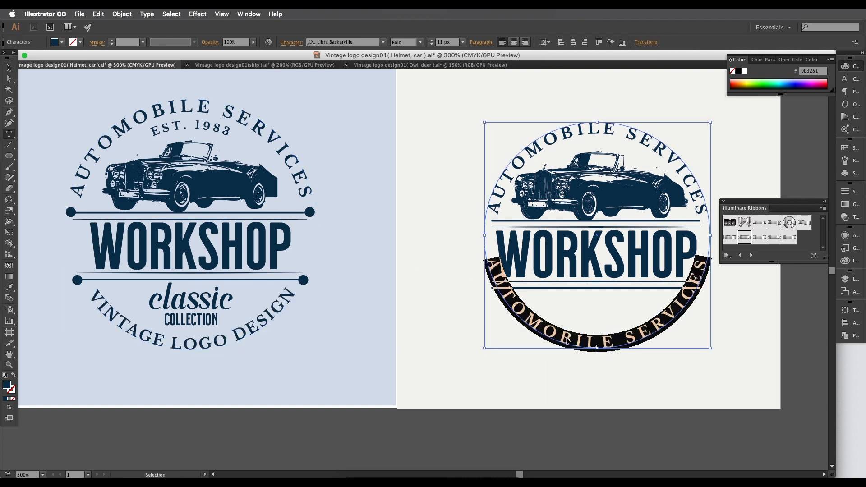
key("super+v")
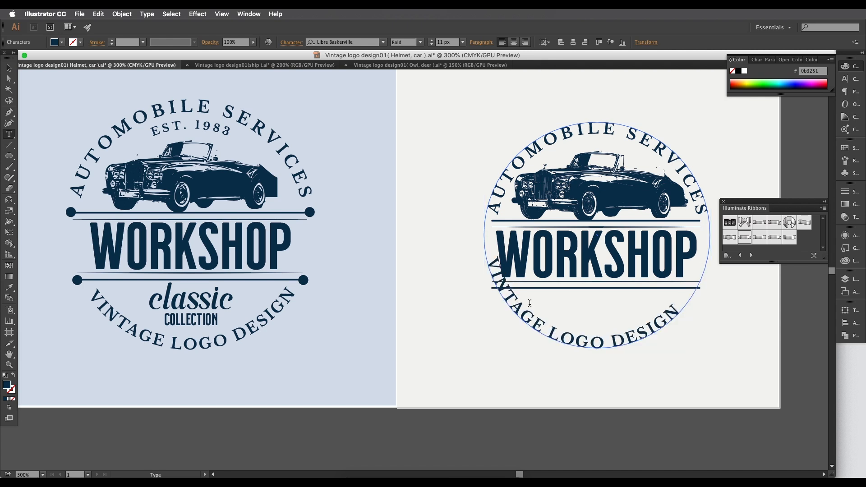
left_click(8, 68)
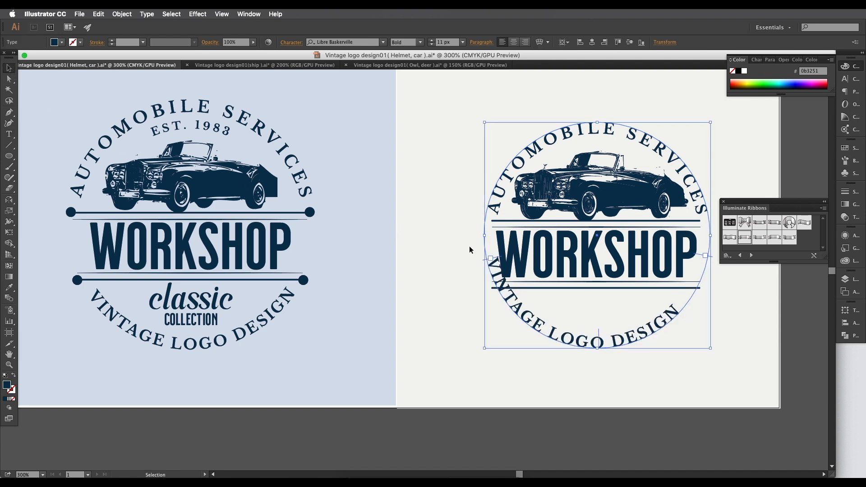
- Move the VINTAGE LOGO DESIGN text's start and end brackets below the bottom line, and set its font size to 10 px
left_click_drag(500, 267, 512, 303)
left_click_drag(714, 256, 703, 303)
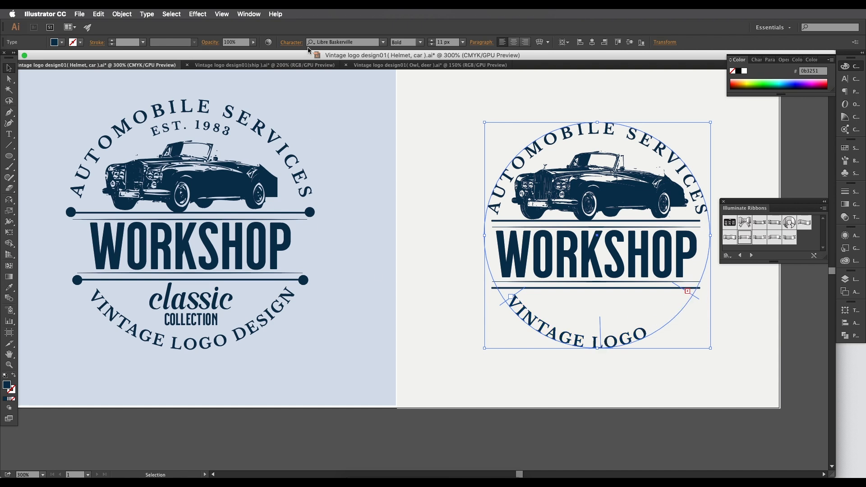
left_click(294, 43)
left_click(211, 101)
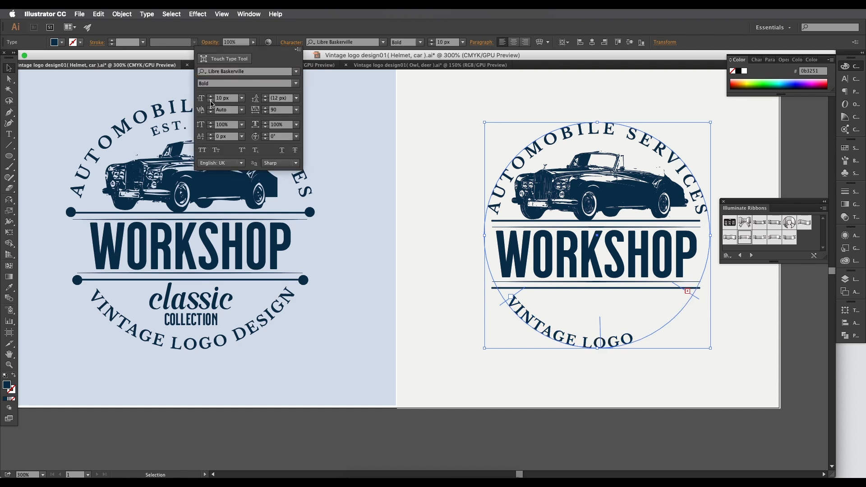
left_click(211, 101)
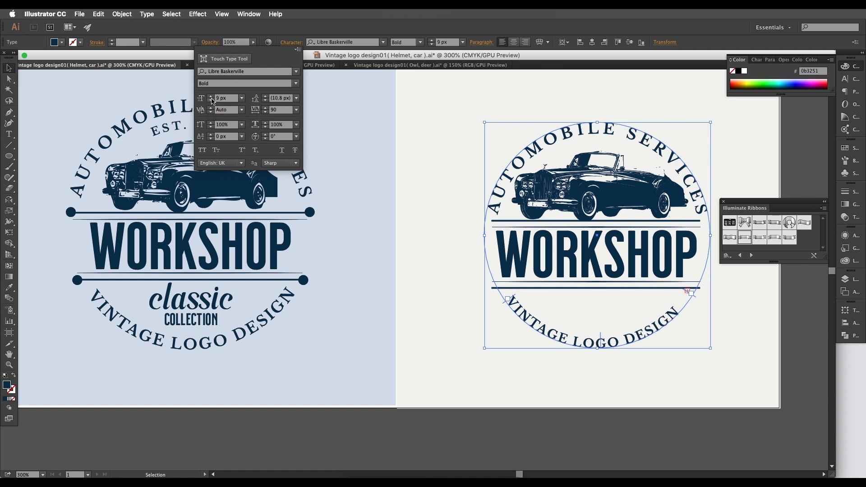
left_click(211, 96)
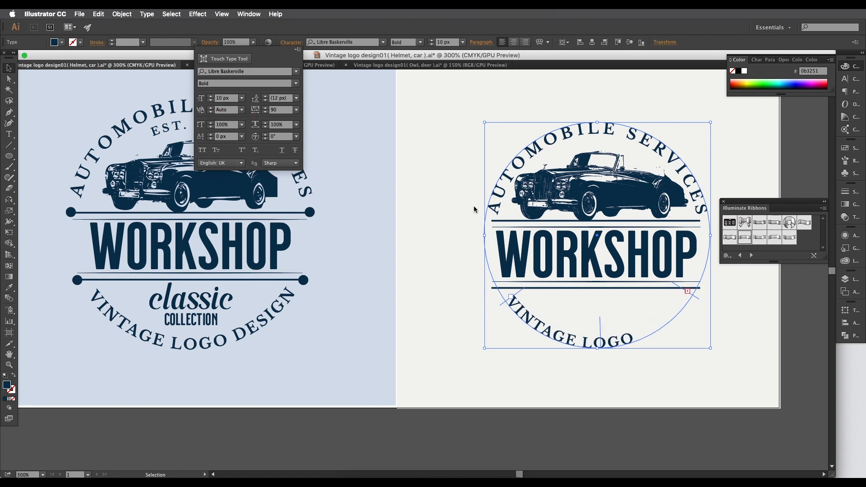
- Fine-tune the lower path text's brackets so all of VINTAGE LOGO DESIGN fits evenly along the arc, and deselect it
left_click(499, 305)
left_click_drag(500, 307, 498, 302)
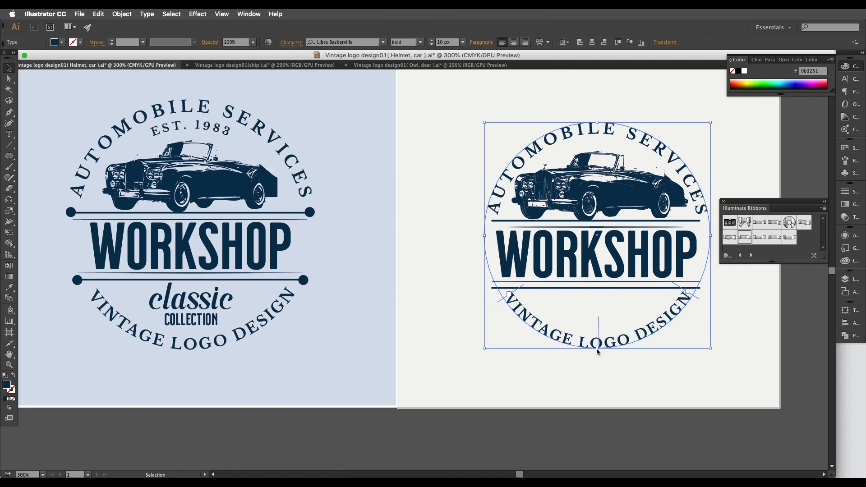
left_click_drag(597, 349, 576, 322)
key("super+shift+a")
scroll(610, 336, "down", 1)
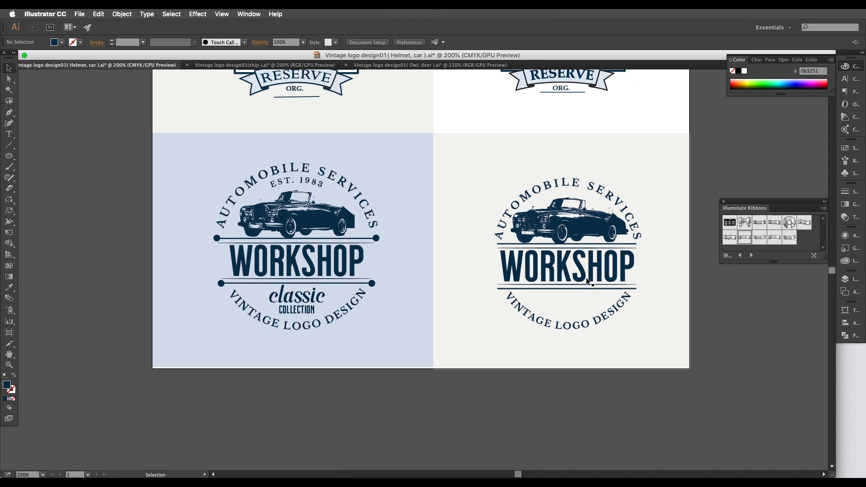
- Duplicate the upper AUTOMOBILE SERVICES path text in place and scale the copy down to a smaller concentric circle inside it
scroll(449, 296, "up", 1)
scroll(335, 310, "up", 2)
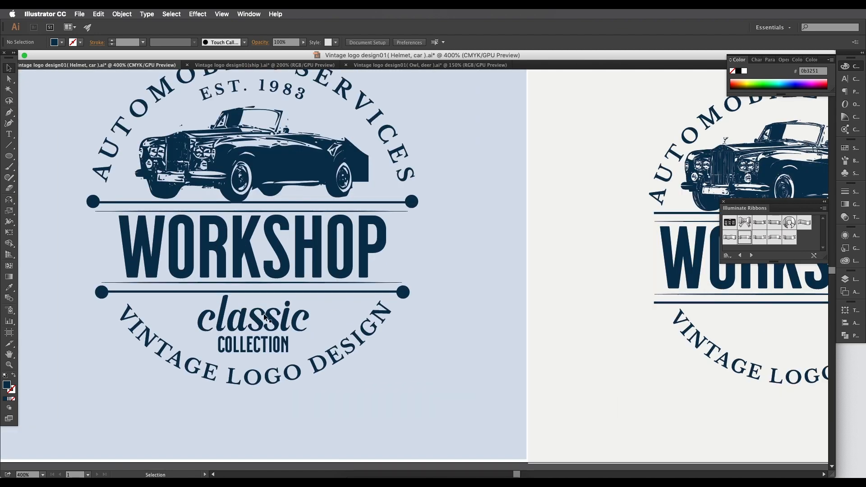
scroll(261, 316, "up", 2)
scroll(676, 261, "right", 5)
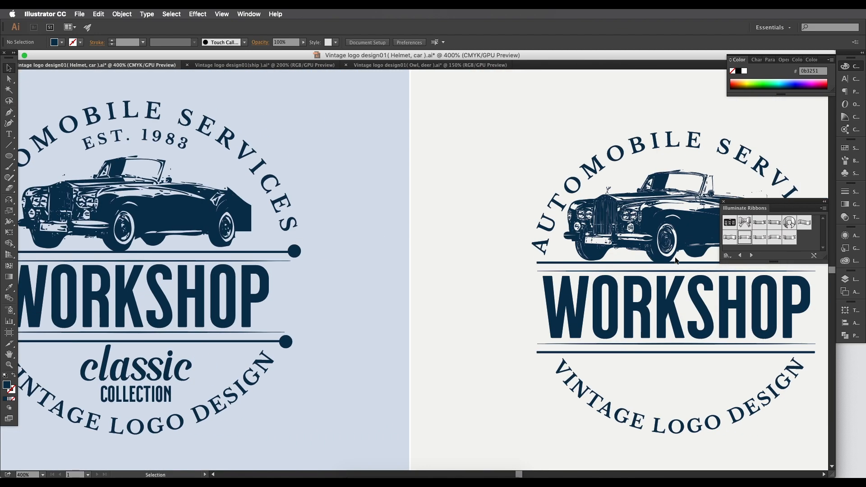
scroll(675, 261, "down", 1)
scroll(704, 190, "right", 1)
left_click(646, 185)
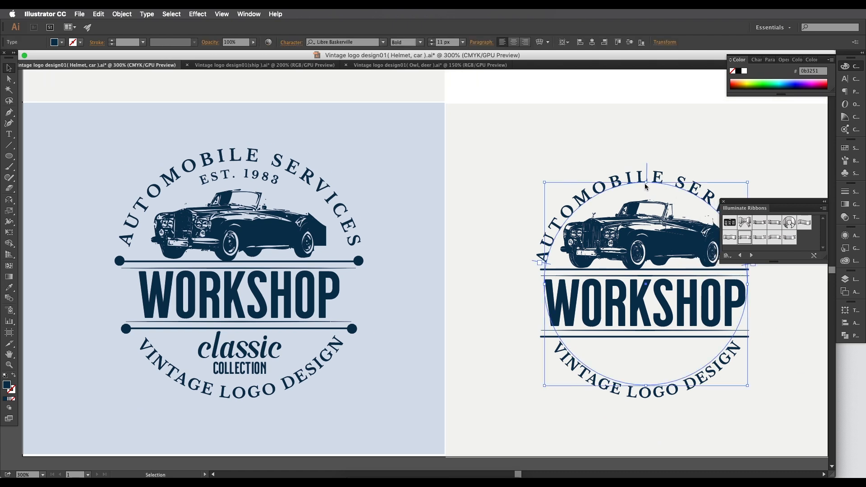
key("a")
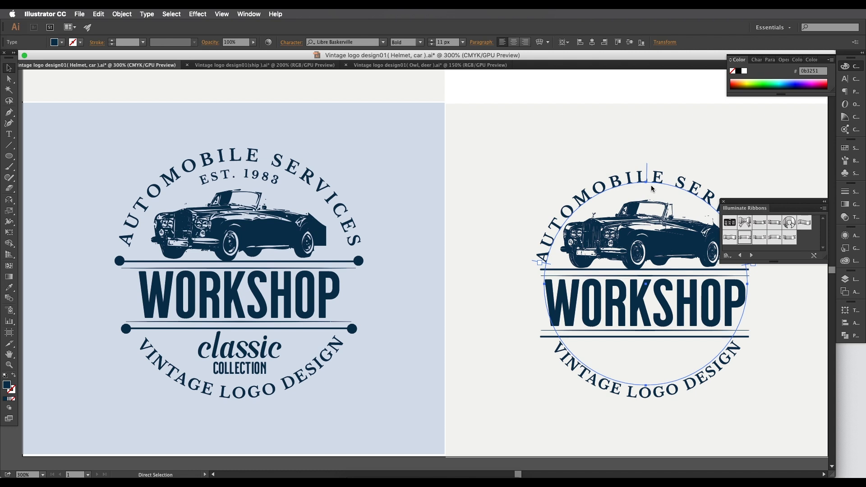
key("super+f")
left_click_drag(646, 183, 650, 196)
- Replace the inner arc's wording with EST. 1983, copied with its formatting from the blue reference badge
left_click(215, 181)
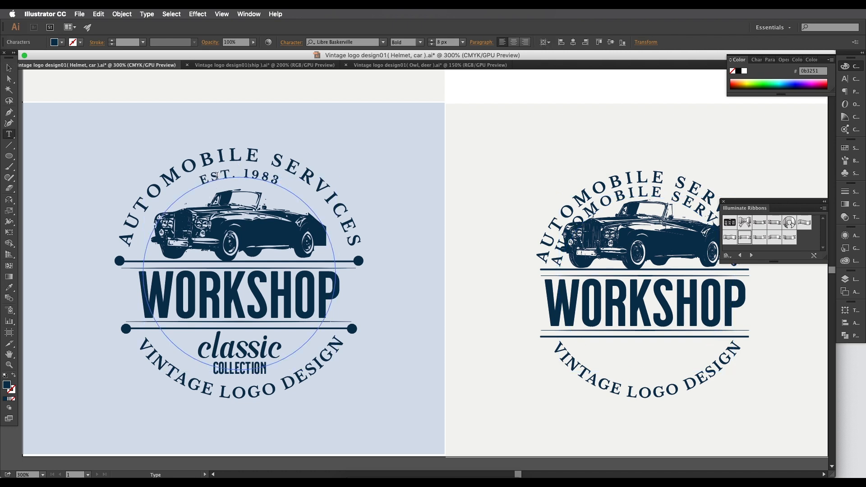
triple_click(220, 179)
key("ctrl+c")
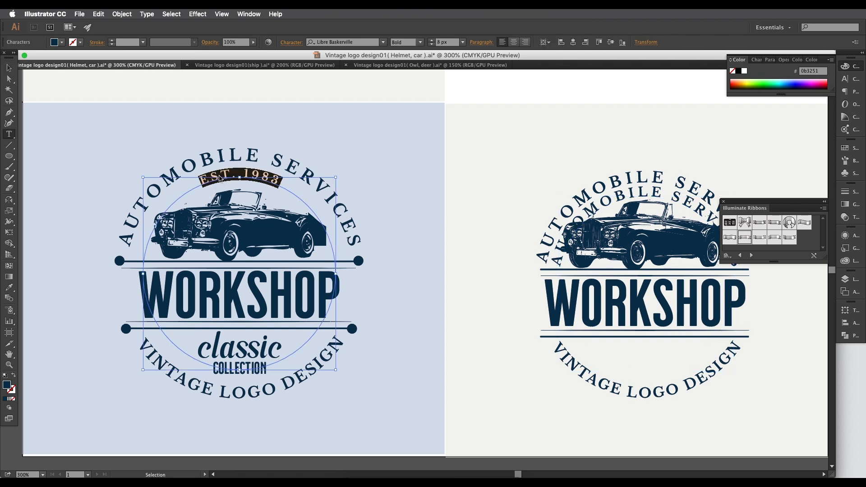
left_click(9, 68)
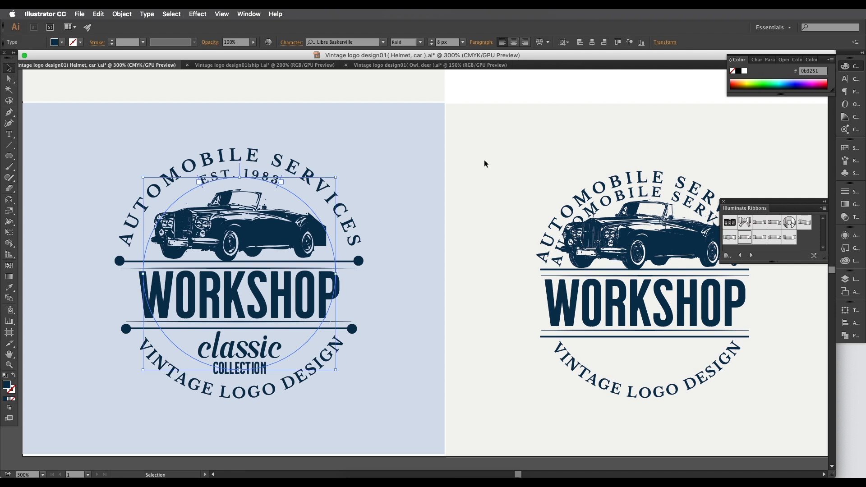
left_click(647, 198)
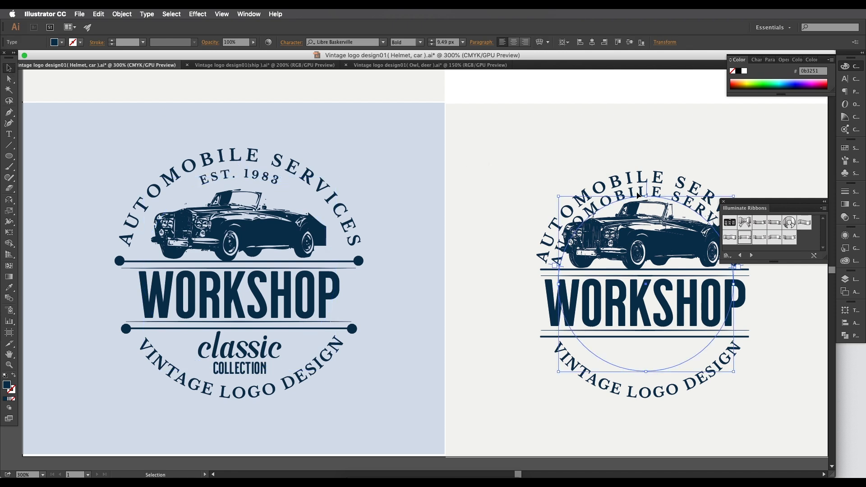
key("t")
triple_click(641, 193)
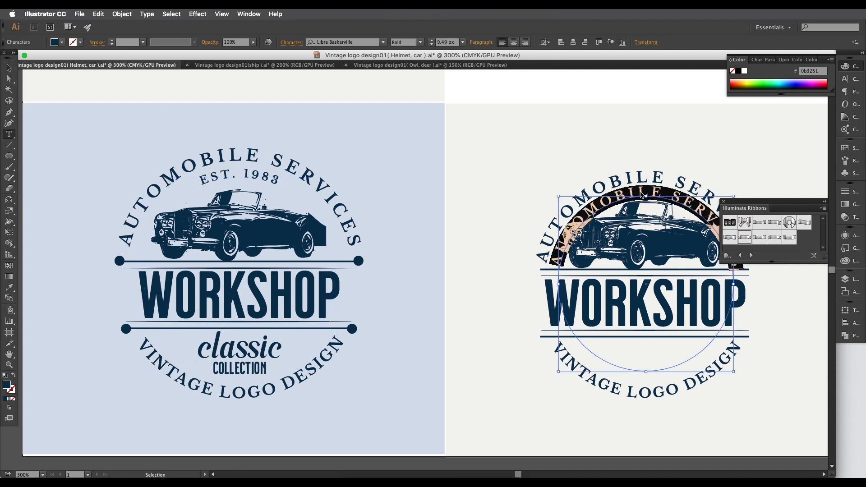
key("ctrl+v")
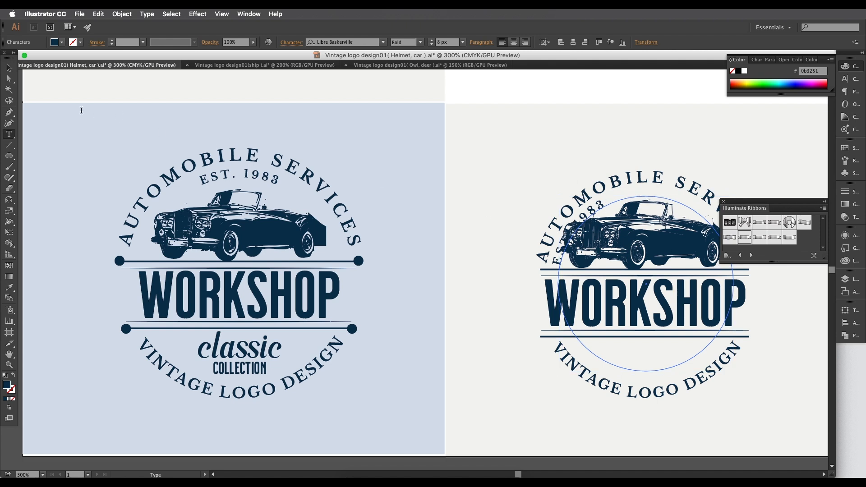
left_click(9, 67)
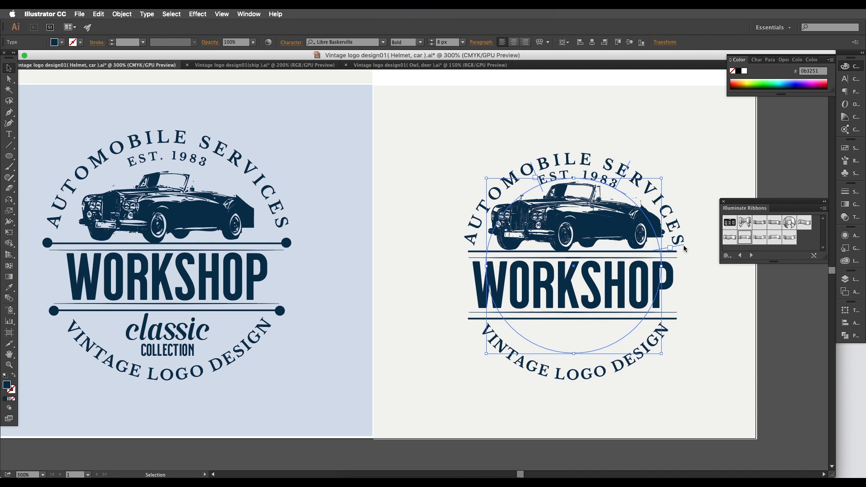
- Reposition the EST. 1983 path text's brackets so it sits centred above the car, and deselect it
left_click_drag(684, 249, 583, 152)
mouse_move(536, 170)
left_mouse_down()
mouse_move(537, 183)
mouse_move(523, 187)
mouse_move(531, 180)
left_mouse_up()
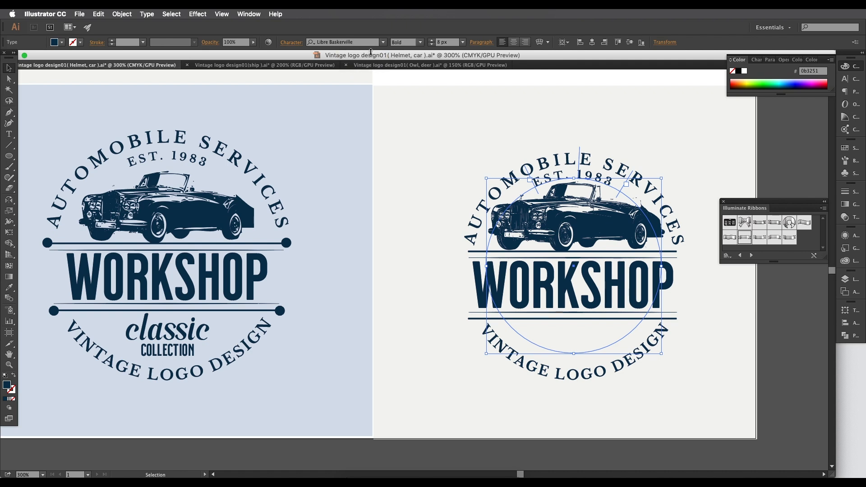
left_click(293, 43)
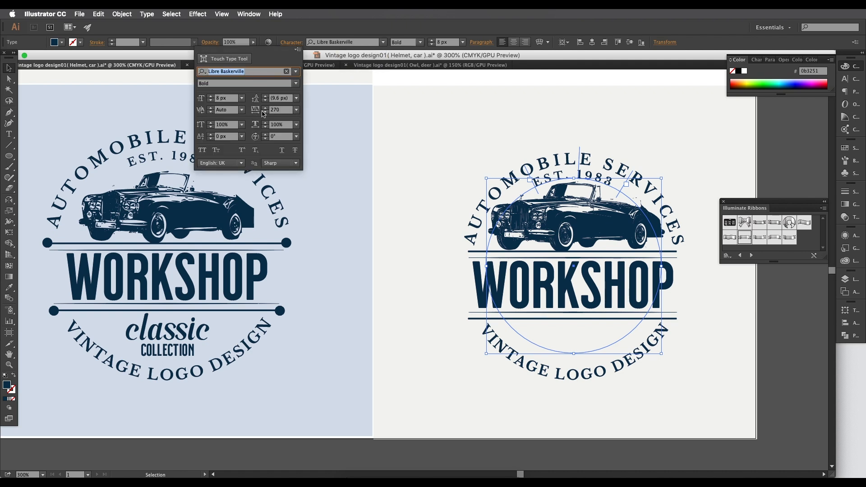
left_click(281, 111)
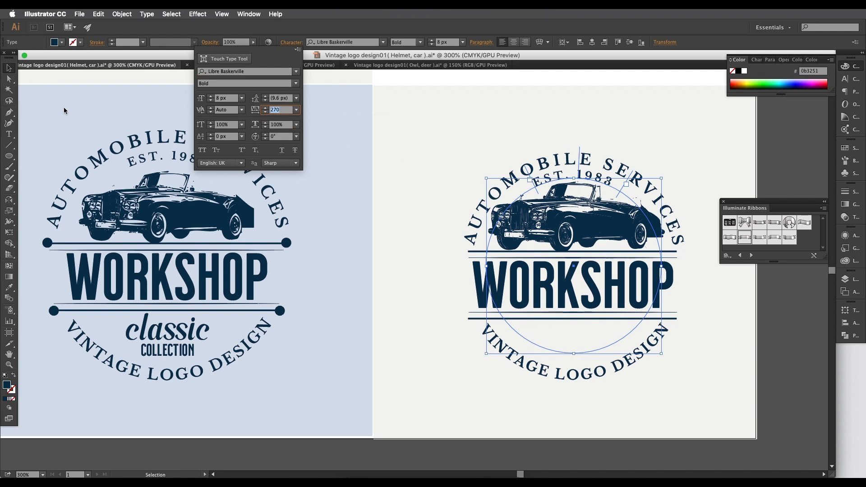
left_click(9, 68)
left_click(471, 182)
scroll(578, 206, "up", 2)
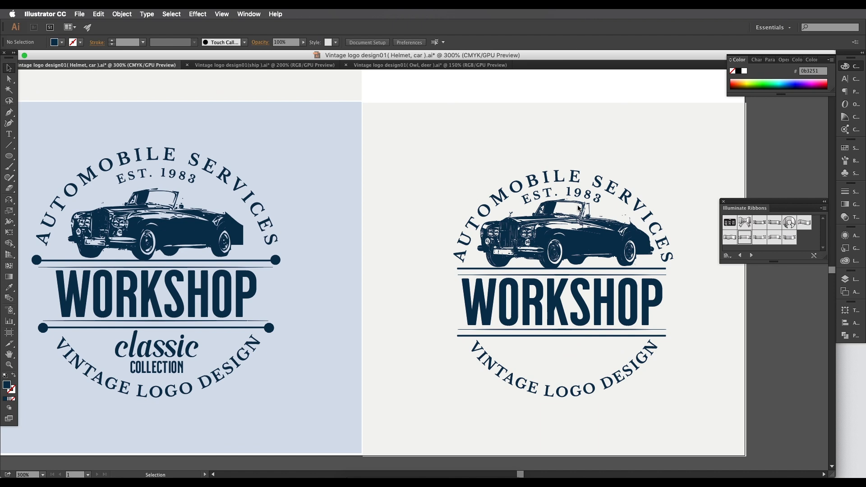
- Enlarge the upper, inner and lower arched texts together slightly around their common centre, and deselect them
scroll(579, 209, "down", 2)
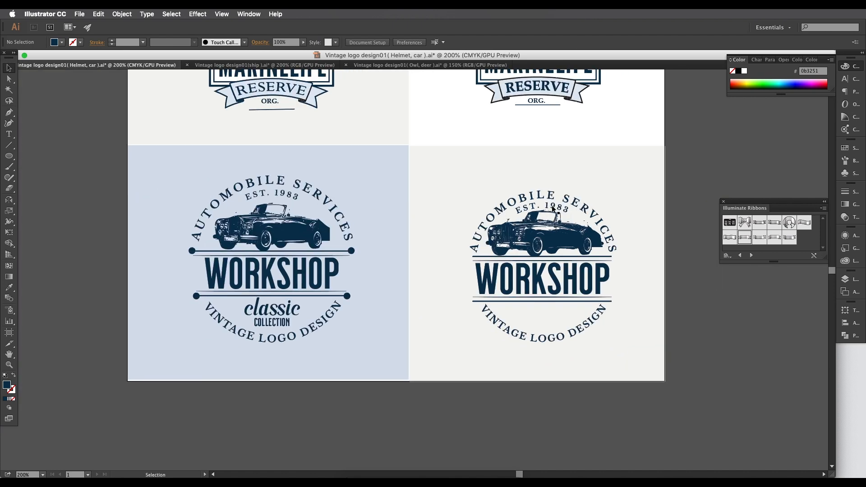
left_click(558, 210)
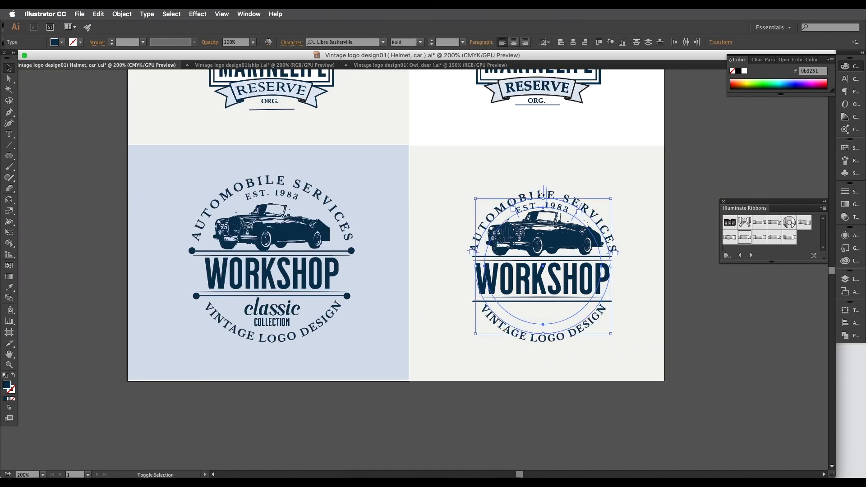
left_click(568, 335, "shift")
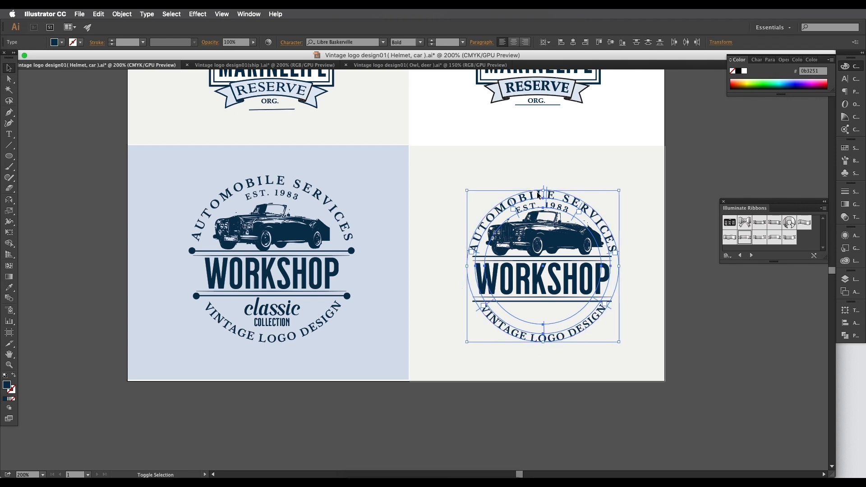
left_click_drag(545, 190, 545, 188)
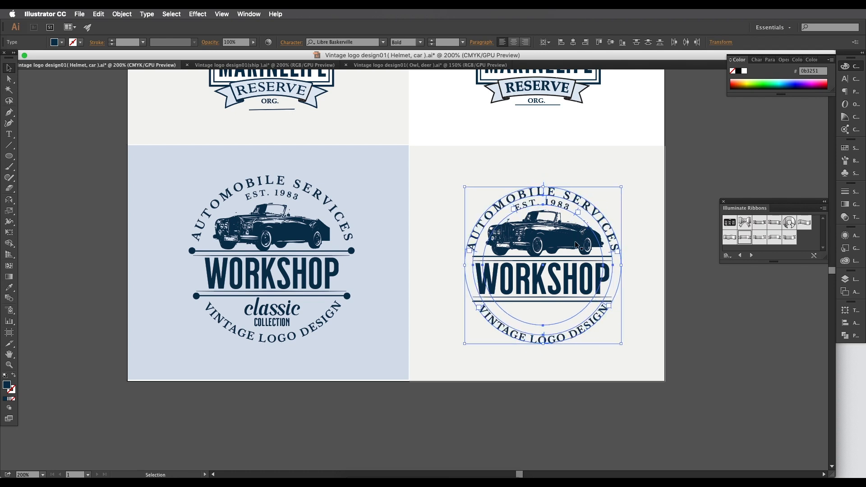
left_click(619, 284)
left_click_drag(618, 286, 619, 277)
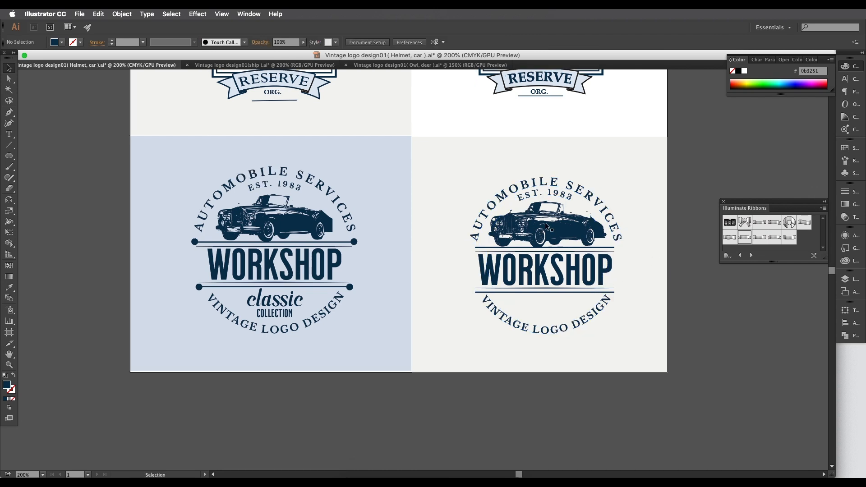
- Tighten the letter spacing of the lower VINTAGE LOGO DESIGN arched text, and deselect it
scroll(549, 230, "down", 3)
left_click(540, 293)
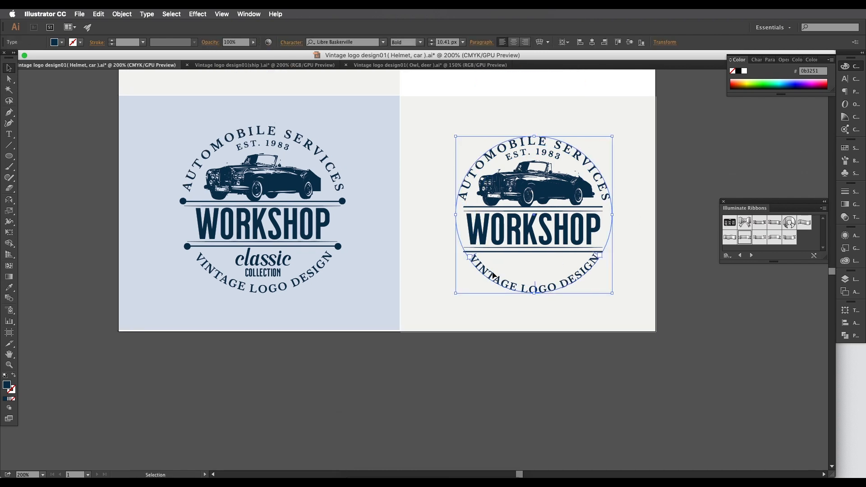
left_click(292, 42)
left_click(266, 112)
left_click(266, 112)
left_click(266, 111)
left_click(523, 261)
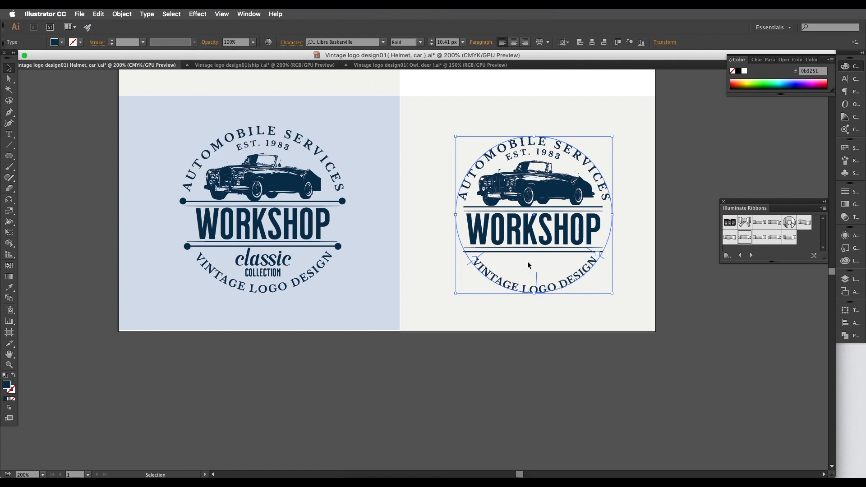
scroll(551, 257, "down", 1)
left_click(570, 248)
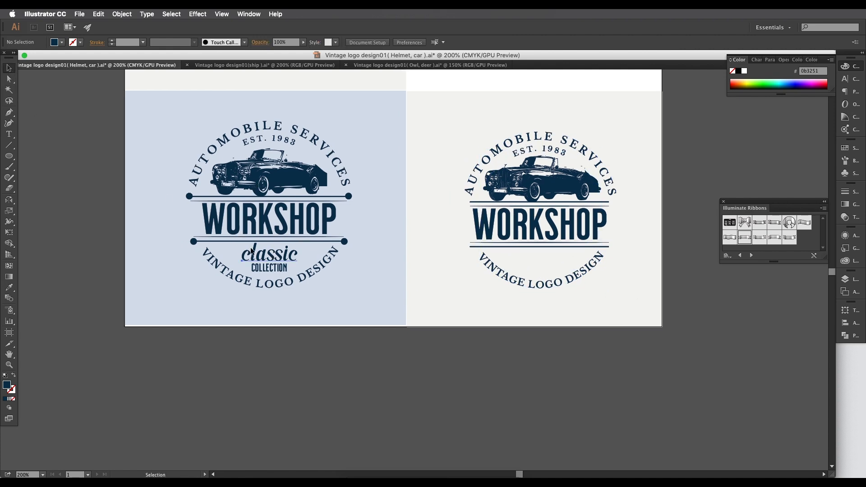
- Copy the classic COLLECTION lettering from the blue reference badge and centre it beneath the new badge's lower dividing lines
left_click(265, 259)
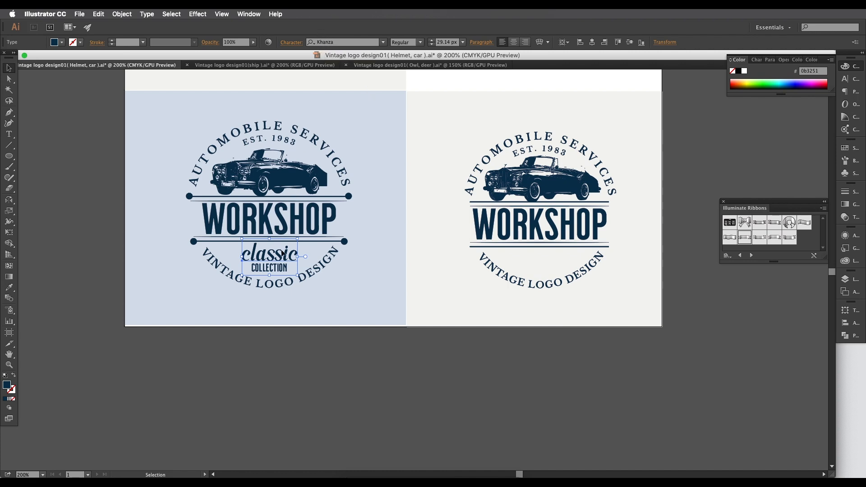
left_click_drag(282, 259, 324, 223)
left_click(277, 269)
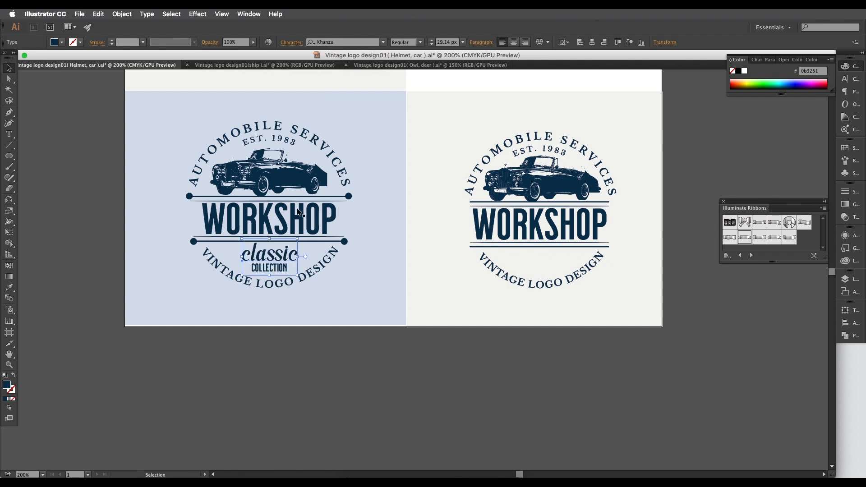
scroll(270, 274, "up", 2)
scroll(333, 245, "down", 1)
left_click_drag(315, 244, 621, 244)
right_click(571, 216)
key("Escape")
left_click_drag(571, 216, 571, 226)
left_click_drag(573, 261, 571, 263)
left_click(616, 307)
- Place solid 7 px circles on the right ends of the thick dividing lines above and below WORKSHOP
scroll(616, 305, "down", 2)
left_click_drag(615, 304, 587, 317)
scroll(582, 294, "down", 2)
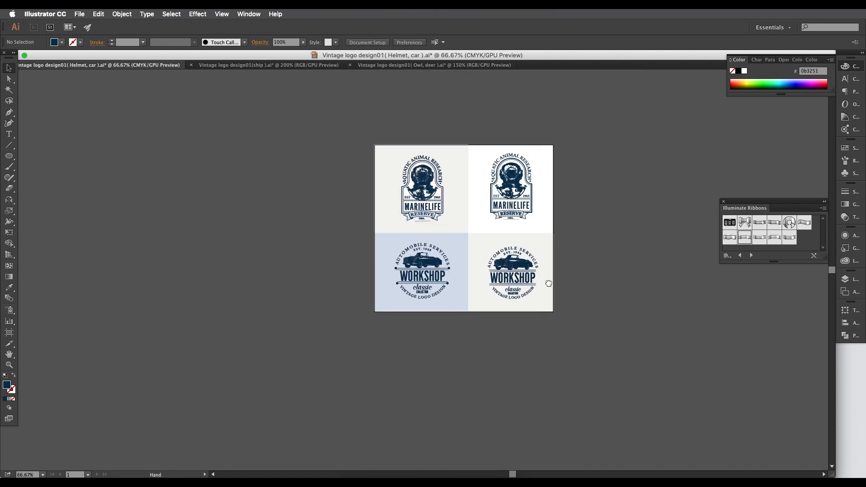
scroll(546, 282, "up", 1)
scroll(351, 260, "up", 2)
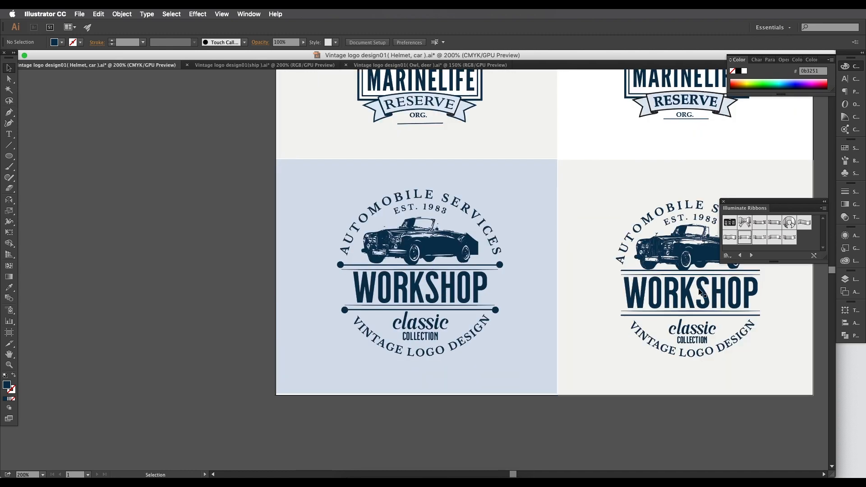
left_click_drag(594, 271, 445, 242)
left_click(9, 156)
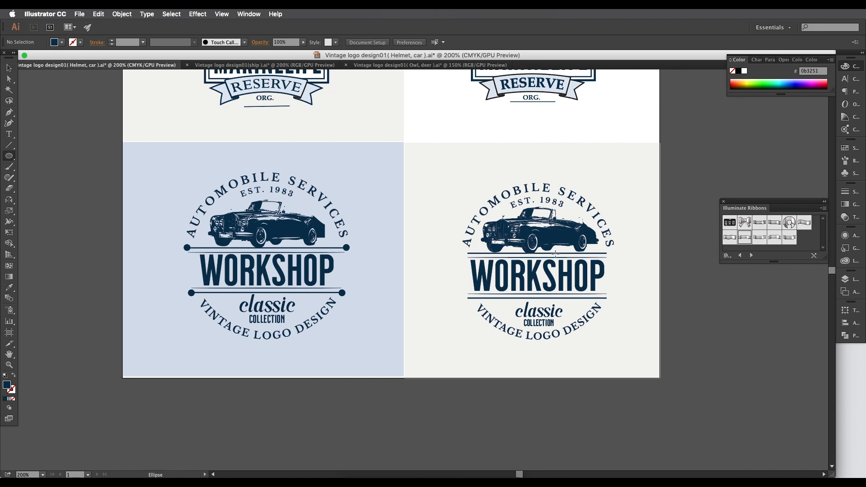
scroll(613, 258, "up", 2)
left_click_drag(606, 250, 592, 424)
scroll(607, 251, "up", 2)
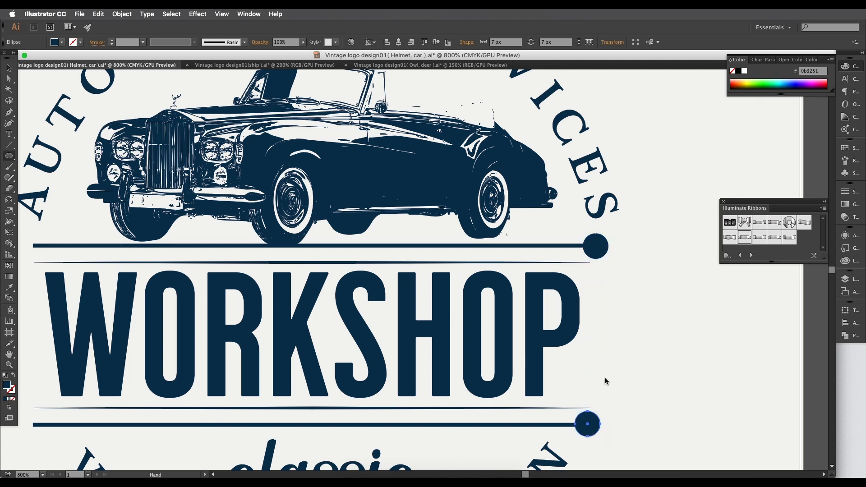
- Copy both circles to the left ends of the thick dividing lines and reflect the copies across the horizontal axis to fit
scroll(758, 325, "down", 2)
left_click(686, 283, "shift")
left_click_drag(687, 284, 405, 307)
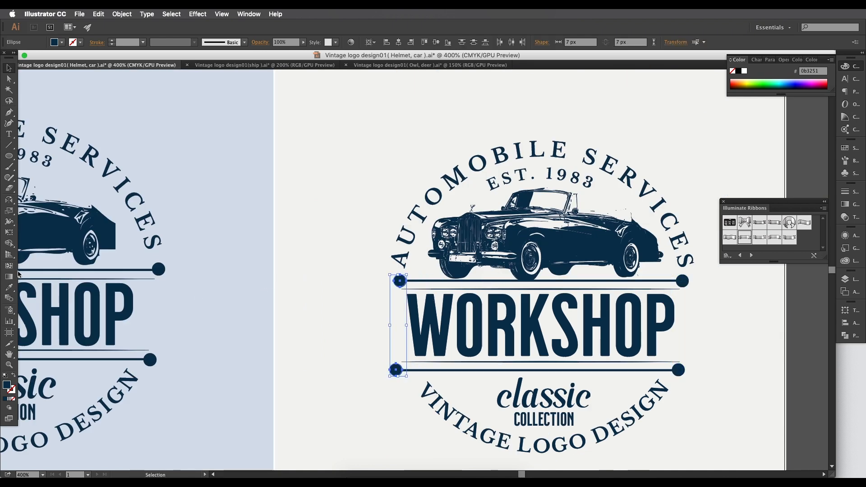
double_click(10, 219)
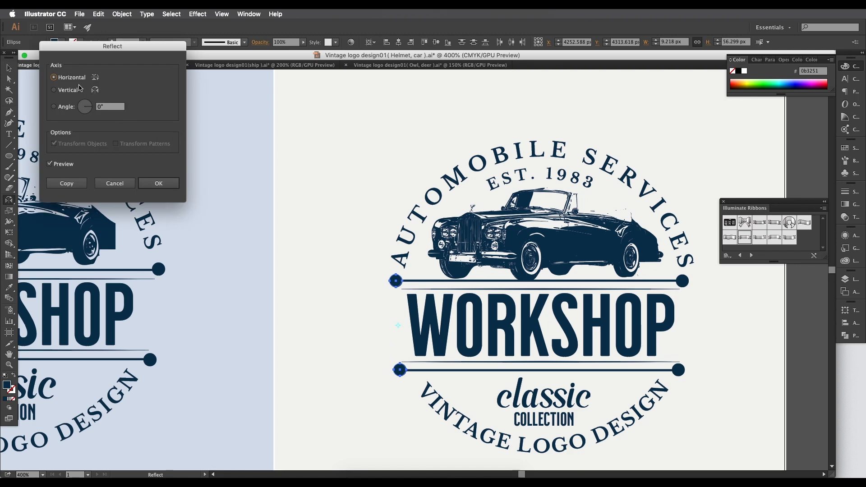
left_click(159, 183)
left_click(9, 68)
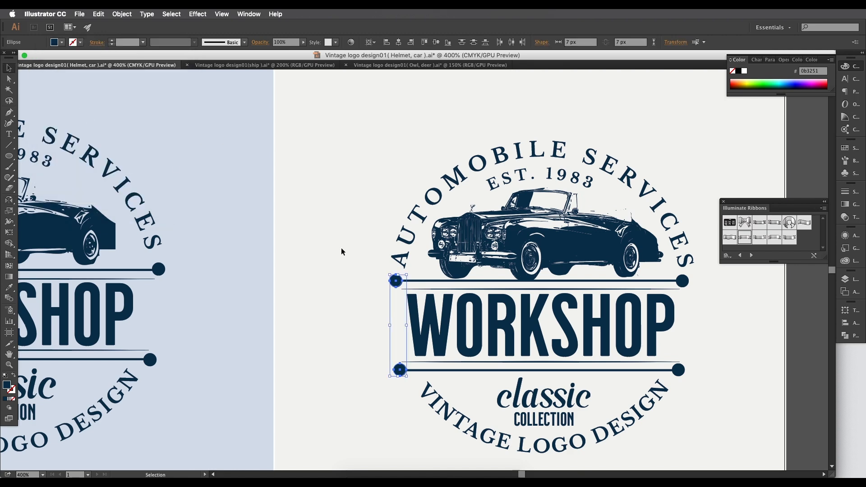
scroll(407, 286, "up", 2)
key("Right")
left_click(475, 284)
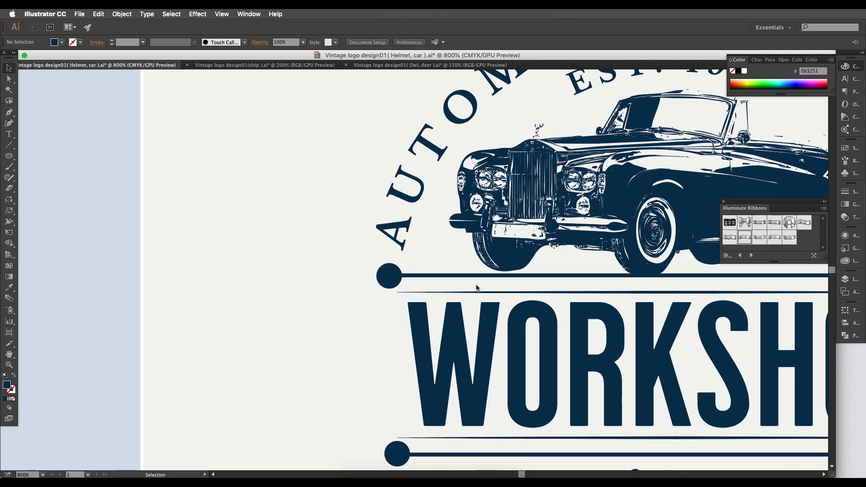
- Switch to the Vintage logo design01(ship ).ai document and show the ANCHOR badge beside the separate ship drawing
scroll(475, 284, "down", 2)
left_click_drag(583, 297, 504, 280)
scroll(638, 273, "down", 2)
left_click_drag(588, 273, 606, 309)
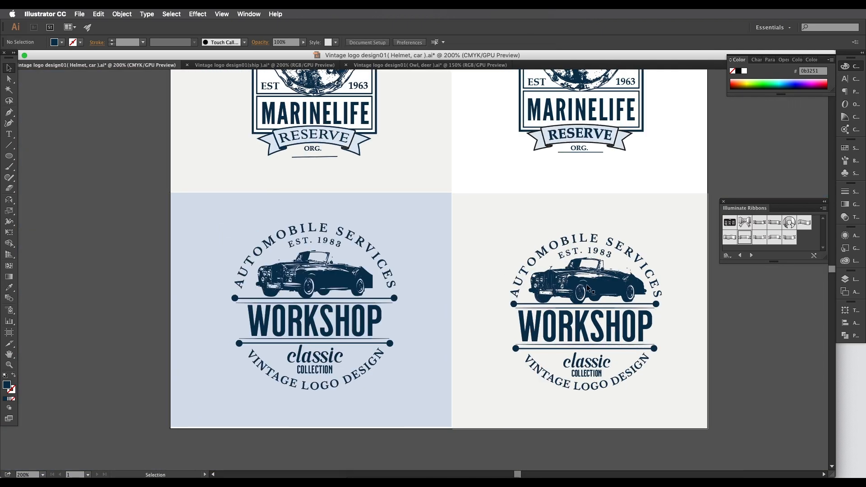
scroll(588, 289, "down", 1)
left_click_drag(580, 260, 561, 328)
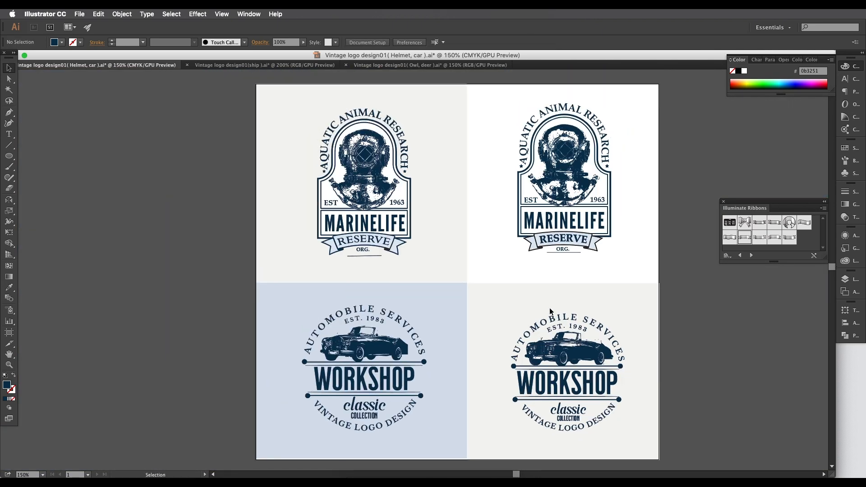
left_click(246, 66)
scroll(306, 287, "up", 3)
left_click_drag(270, 305, 391, 269)
scroll(347, 287, "down", 1)
left_click_drag(358, 311, 374, 281)
scroll(401, 254, "down", 1)
left_click_drag(400, 255, 347, 253)
left_click_drag(570, 260, 446, 256)
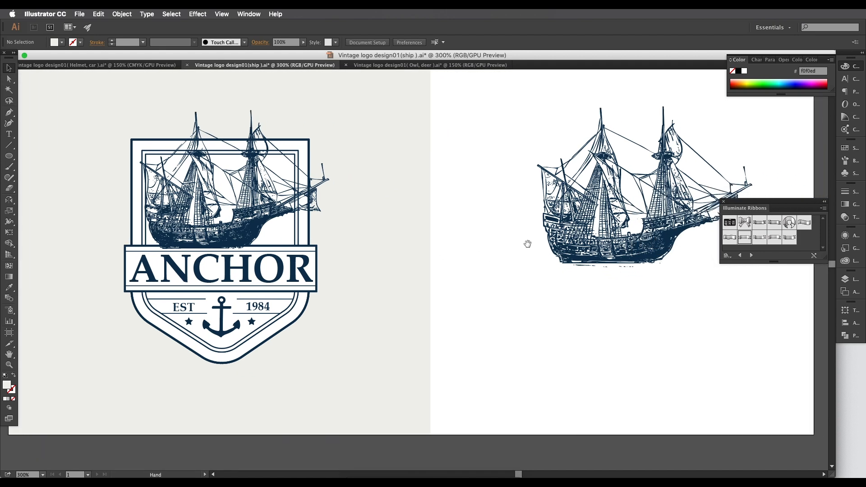
- Scale the separate ship drawing down slightly on the white area, and deselect it
left_click(658, 254)
left_click_drag(364, 246, 452, 269)
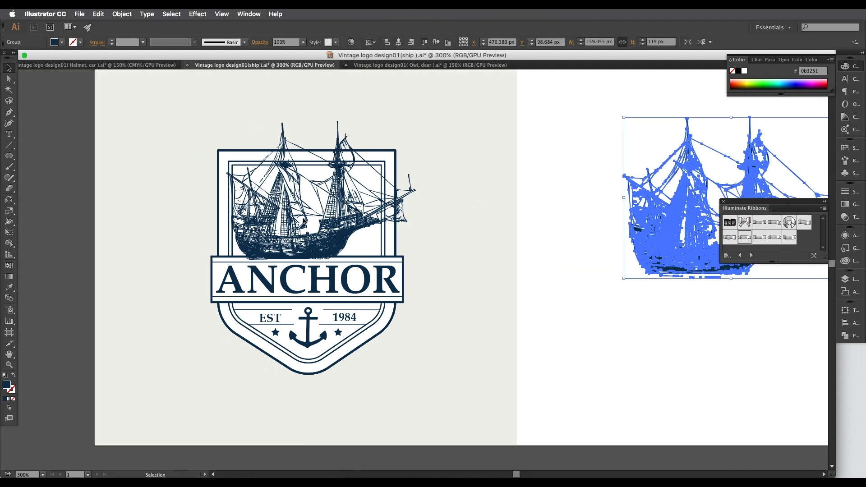
scroll(311, 269, "up", 1)
scroll(313, 271, "down", 1)
left_click_drag(360, 302, 243, 285)
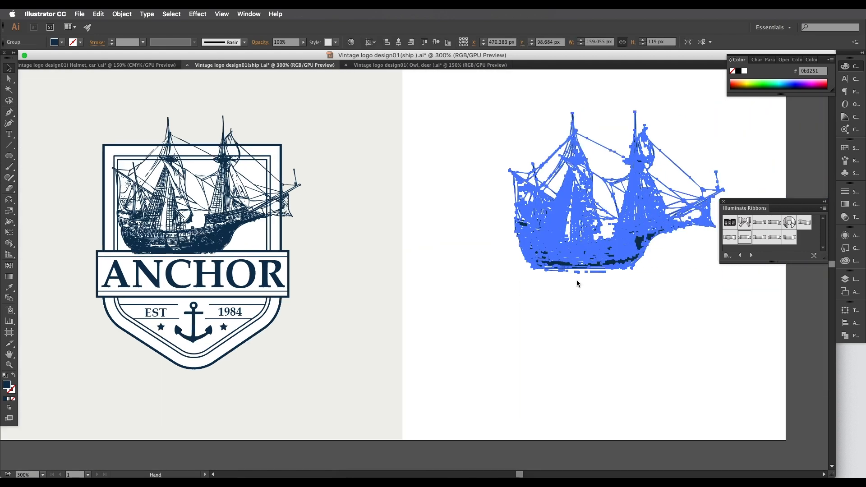
left_click_drag(618, 274, 588, 302)
left_click(609, 323)
scroll(589, 296, "down", 1)
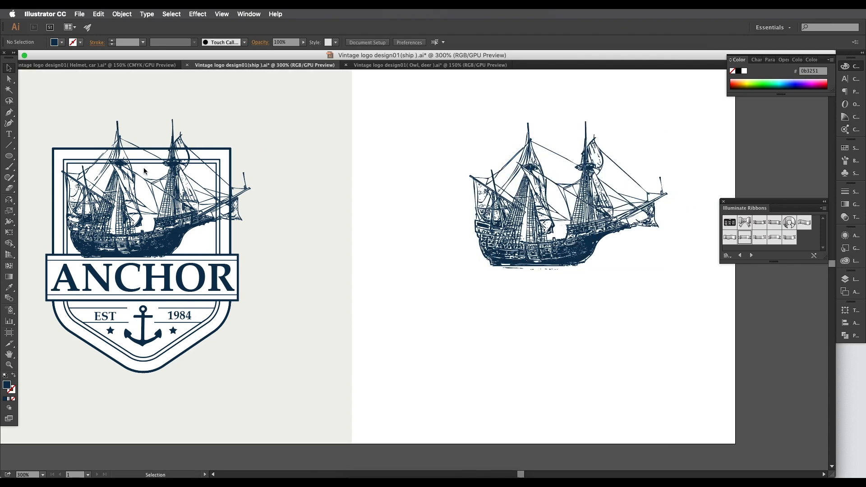
- Draw a rectangle about 144 by 146 px over the ship and swap its fill and stroke to leave an outline
left_click_drag(9, 156, 32, 154)
left_click_drag(544, 231, 650, 335)
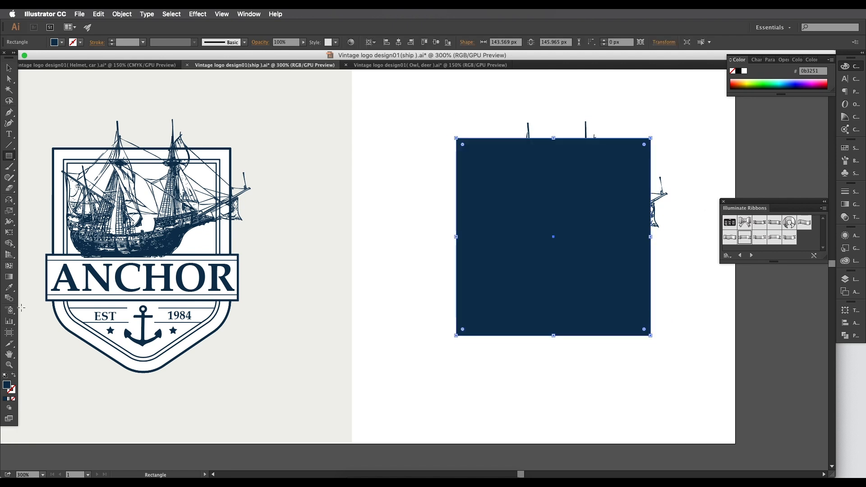
left_click(15, 375)
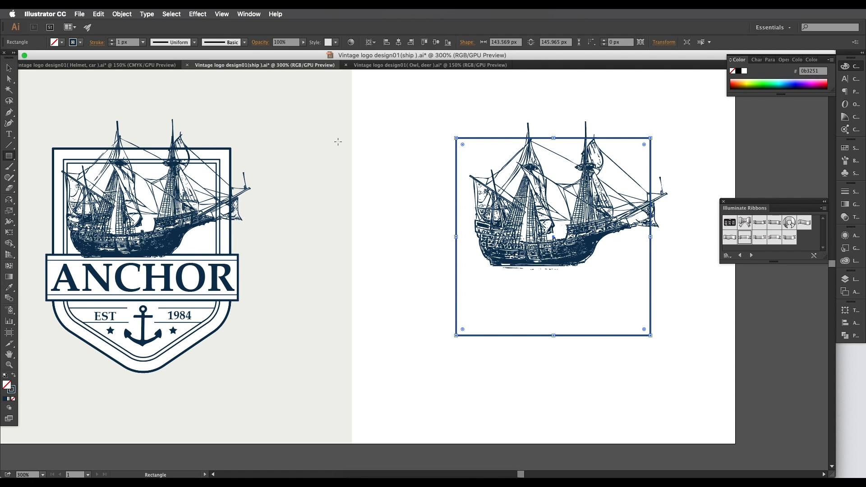
left_click(9, 68)
left_click_drag(164, 329, 153, 332)
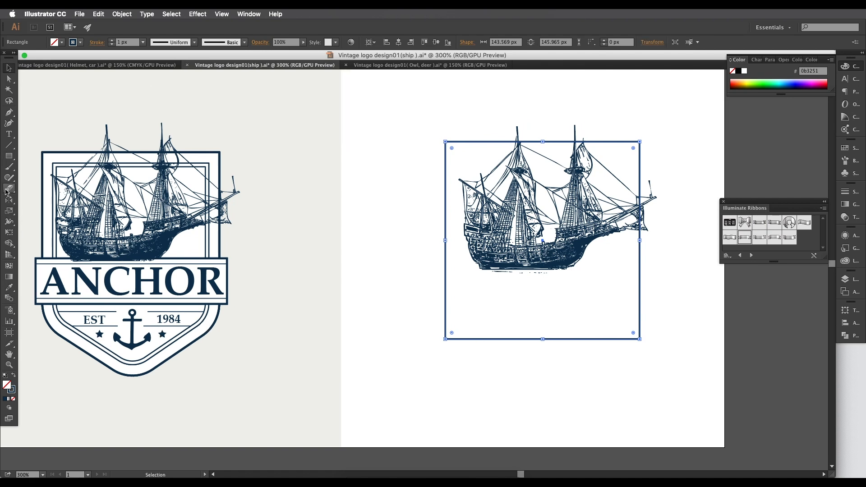
- Add an anchor point midway along the rectangle's bottom edge and pull it down about 41 px into a shield point
left_click(9, 114)
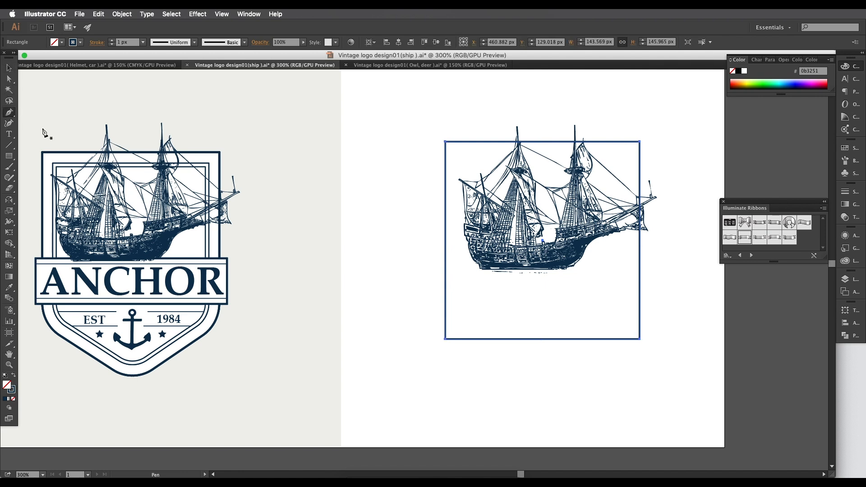
left_click(544, 339)
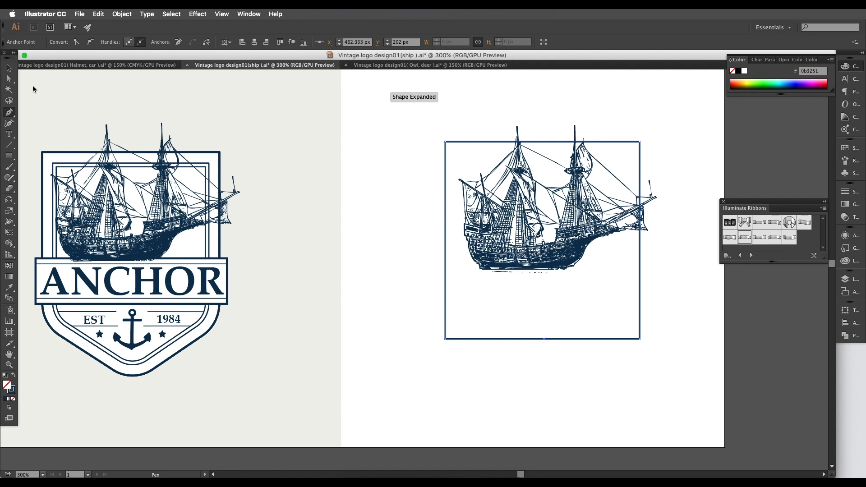
left_click(9, 79)
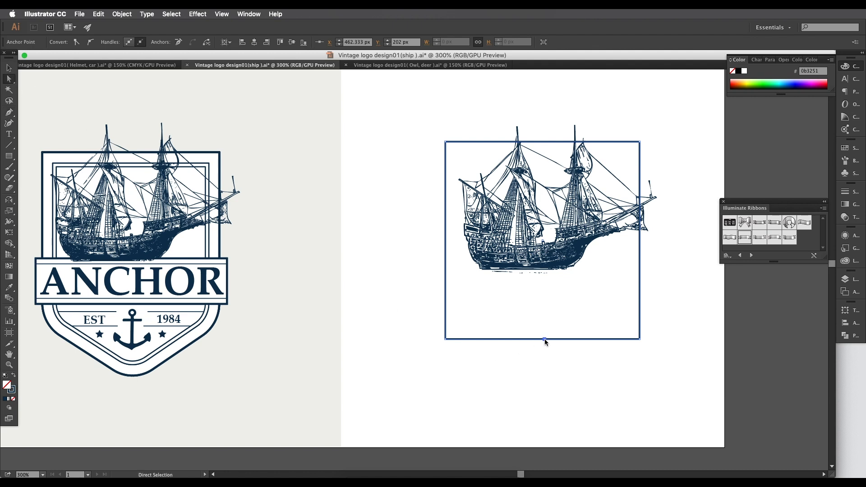
left_click_drag(545, 340, 545, 395)
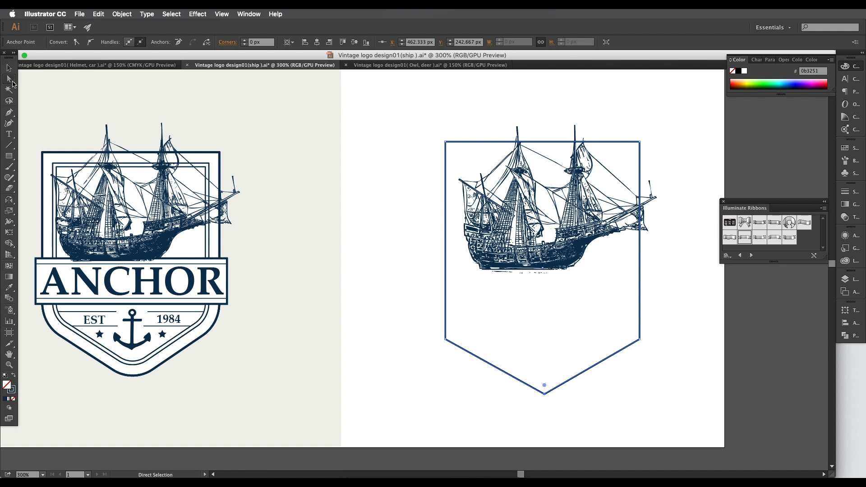
- Round the shield outline's three lower corners to a radius of about 29 px, and deselect the shape
left_click(445, 340)
left_click(641, 340, "shift")
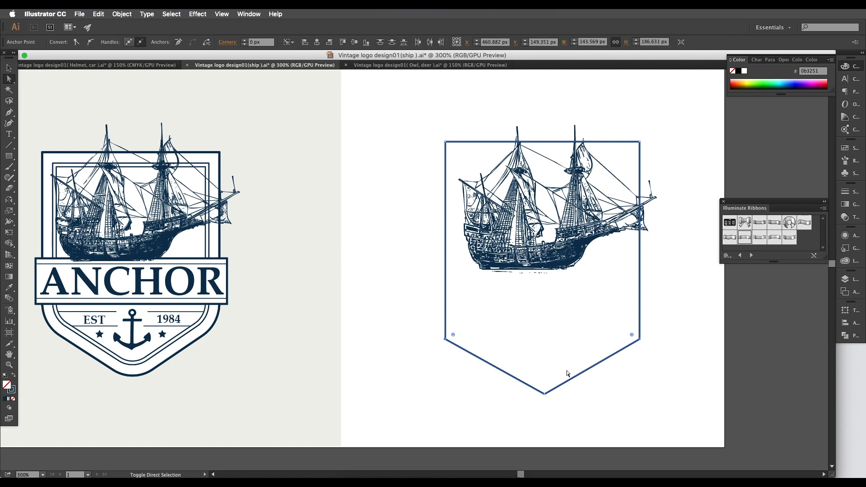
left_click_drag(545, 386, 545, 357)
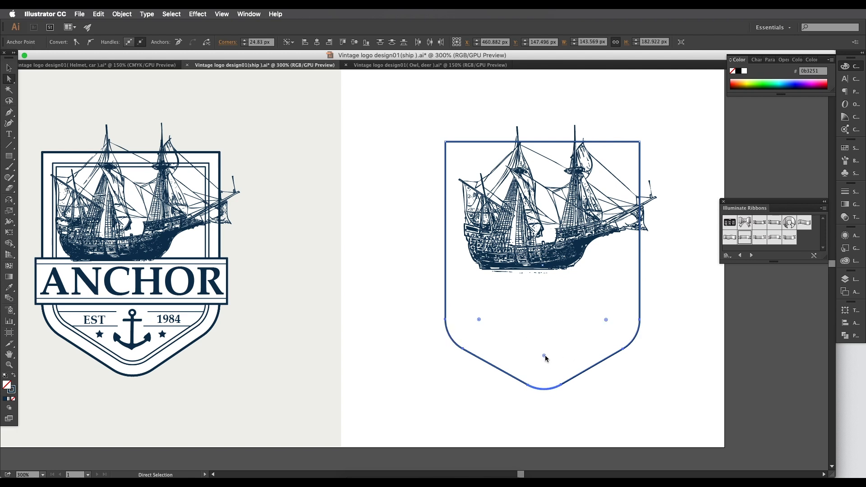
key("v")
left_click(385, 239)
left_click_drag(386, 239, 389, 231)
scroll(557, 319, "down", 1)
scroll(557, 319, "right", 1)
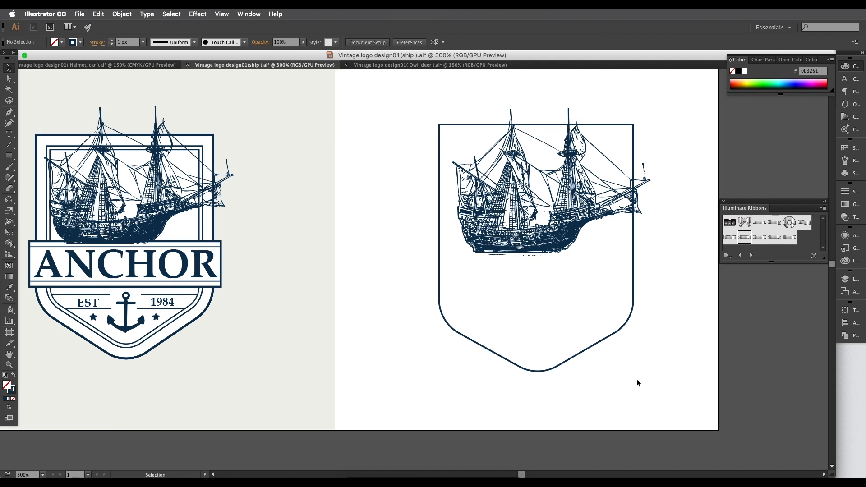
- Select the shield outline's lower anchor points and nudge them up, shortening the shield to about 178 px high
left_click(8, 79)
left_click_drag(476, 333, 693, 402)
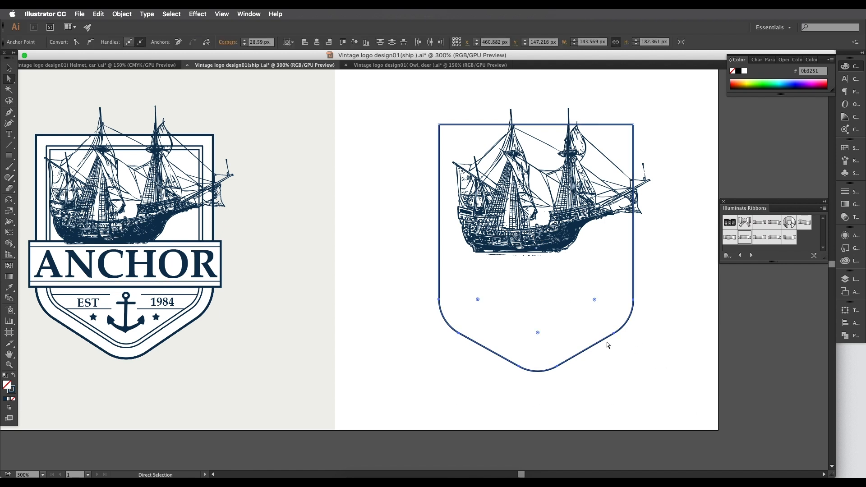
key("Up")
key("Up")
key("Up")
key("Up")
key("Down")
key("Down")
key("Down")
key("Down")
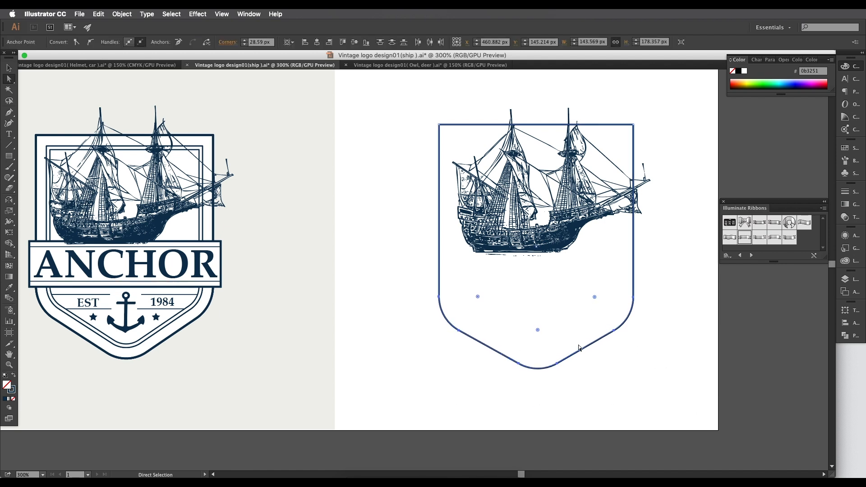
key("Up")
key("Up")
key("Up")
key("Up")
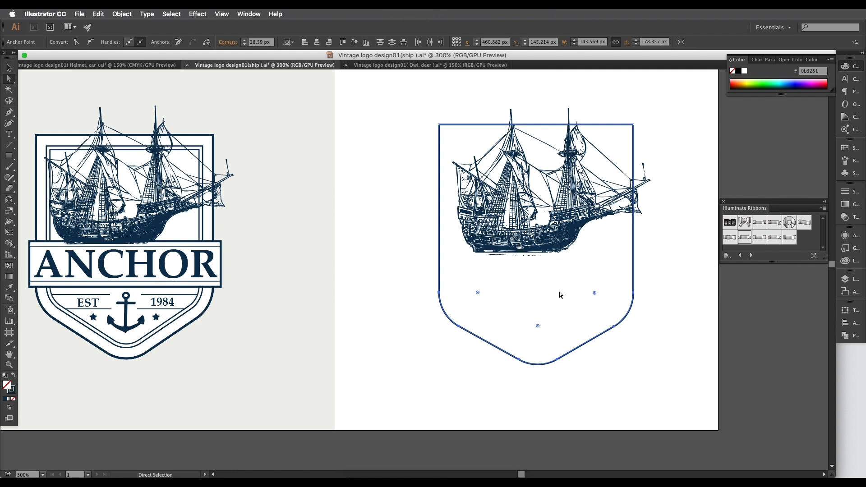
- Scale the ship and shield outline down together until the shield is about 134 by 167 px, and deselect them
key("v")
left_click(546, 247)
key("ctrl+minus")
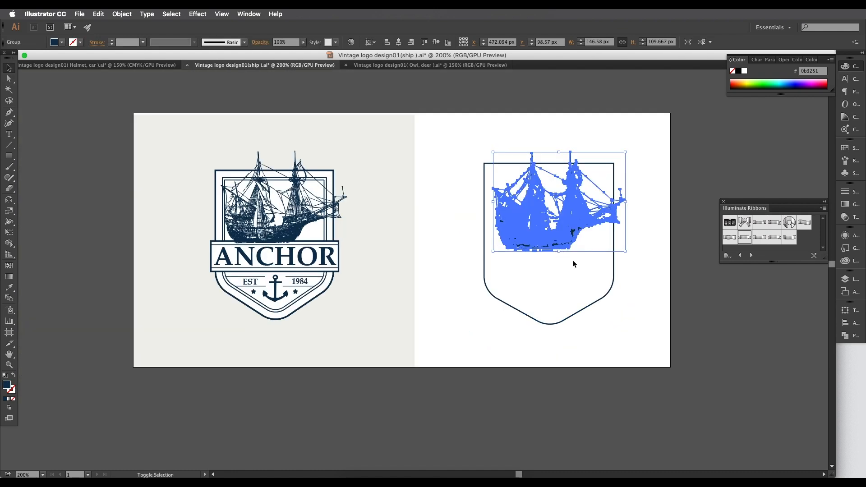
left_click(554, 275, "shift")
left_click_drag(554, 324, 554, 313)
left_click(627, 261)
- Draw a banner rectangle about 145 by 34 px across the shield, just below the ship's hull
scroll(587, 224, "up", 2)
left_click(514, 247)
scroll(474, 260, "left", 1)
scroll(474, 260, "up", 1)
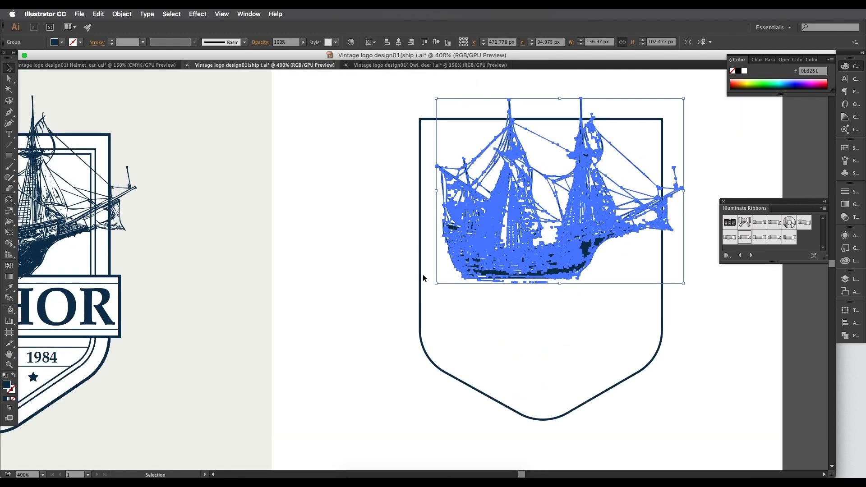
key("ctrl+minus")
scroll(219, 306, "left", 3)
scroll(381, 290, "down", 1)
scroll(381, 290, "right", 1)
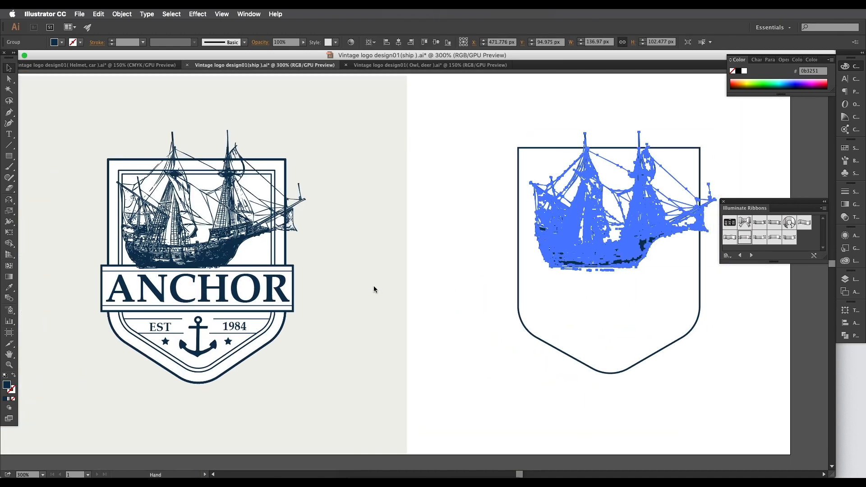
left_click(8, 156)
left_click_drag(605, 284, 708, 314)
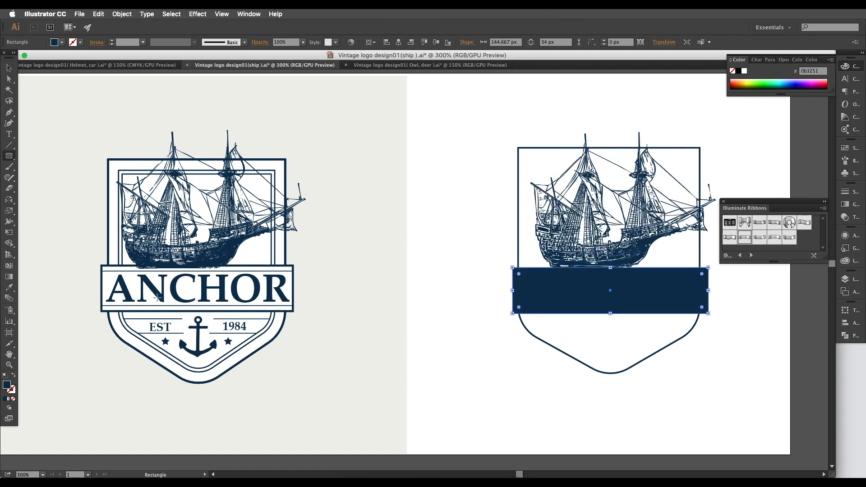
- Swap the banner rectangle's fill and stroke, give it a white ffffff fill, and deselect it
left_click(14, 376)
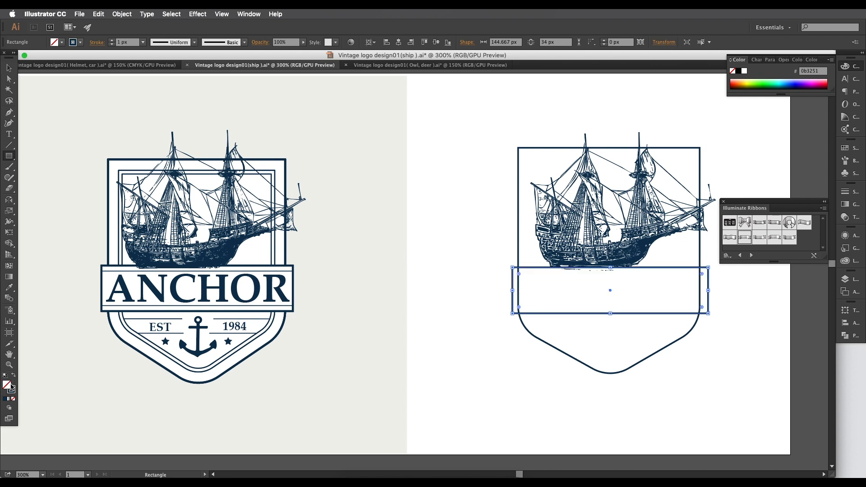
double_click(12, 387)
type("ffffff")
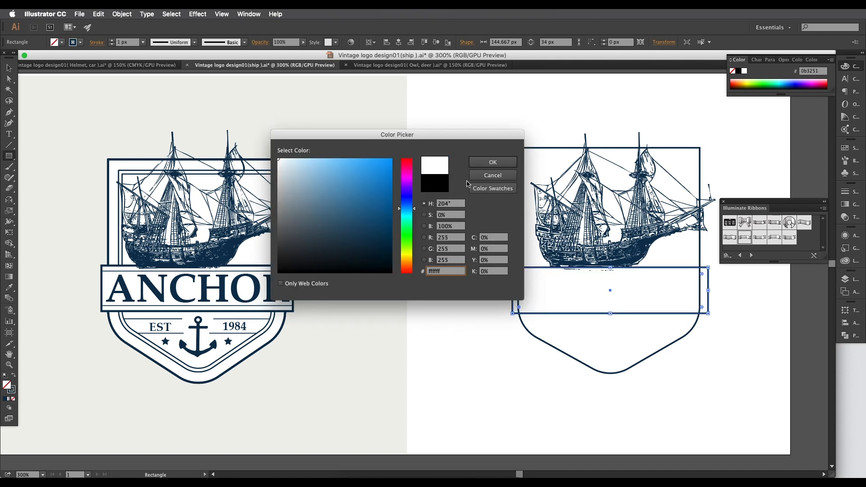
left_click(493, 162)
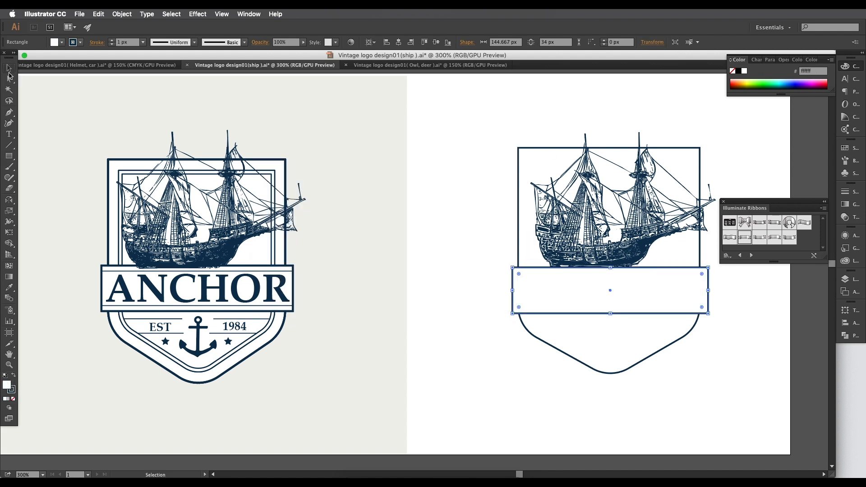
left_click(9, 68)
left_click(352, 189)
- Bring the ship drawing on the white area to the front, and deselect it
left_click_drag(352, 189, 319, 178)
scroll(571, 295, "up", 3)
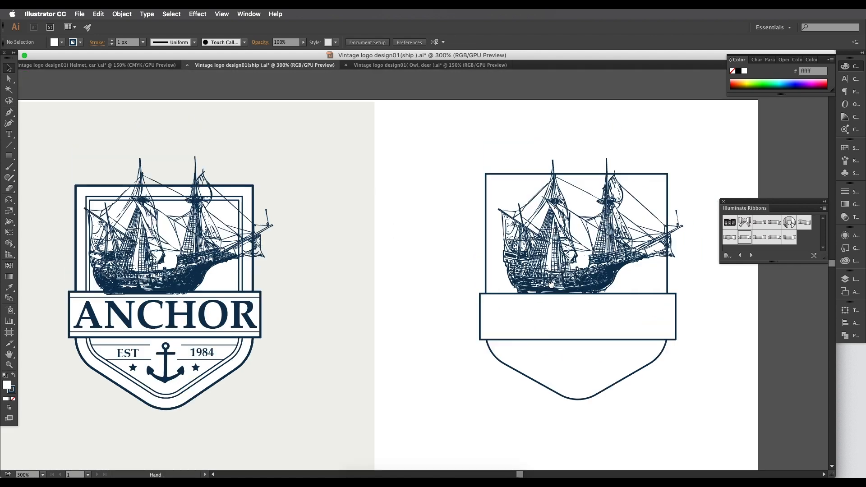
left_click(572, 293)
right_click(580, 293)
mouse_move(653, 367)
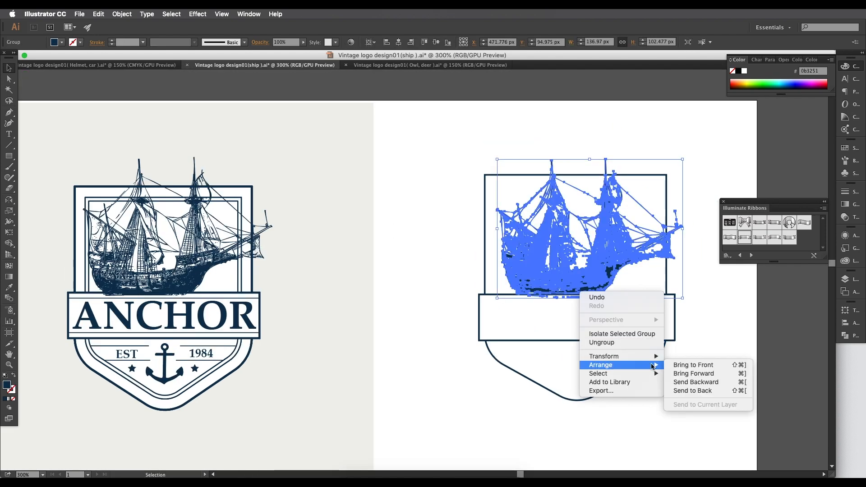
left_click(728, 365)
left_click(714, 313)
scroll(191, 182, "up", 1)
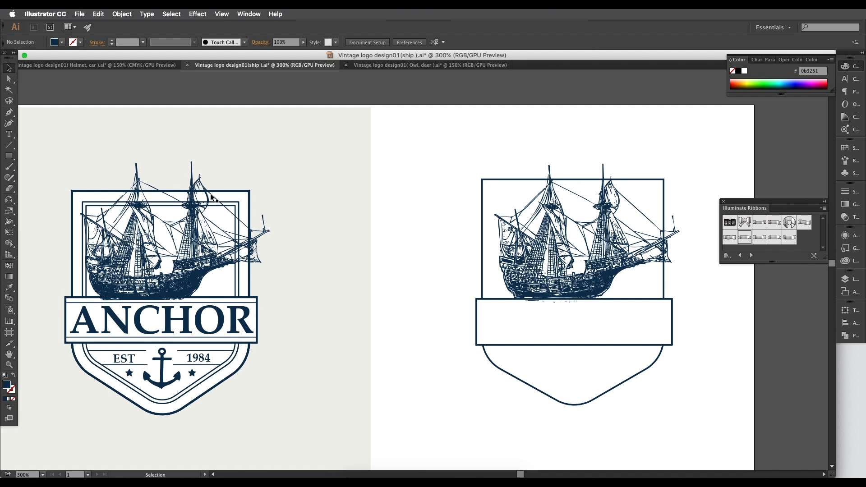
- Offset the shield outline inward by -7 px with Offset Path, using mitered joins and a miter limit of 4
scroll(232, 208, "left", 2)
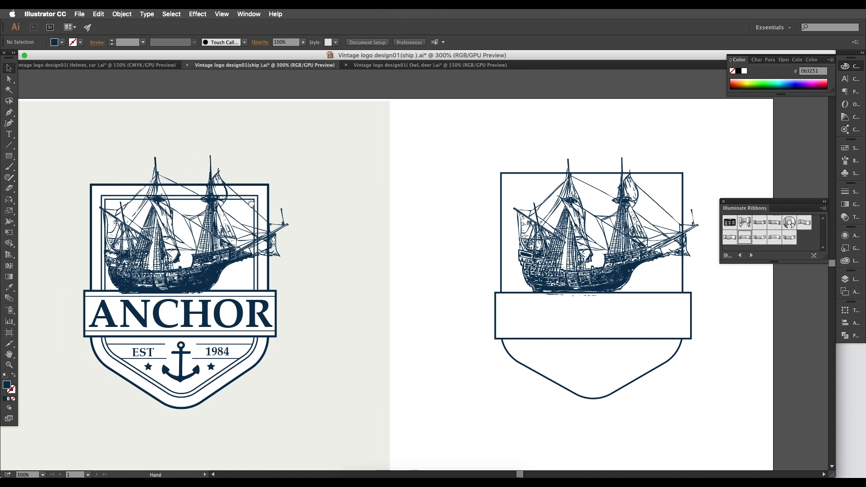
left_click(505, 172)
left_click(120, 15)
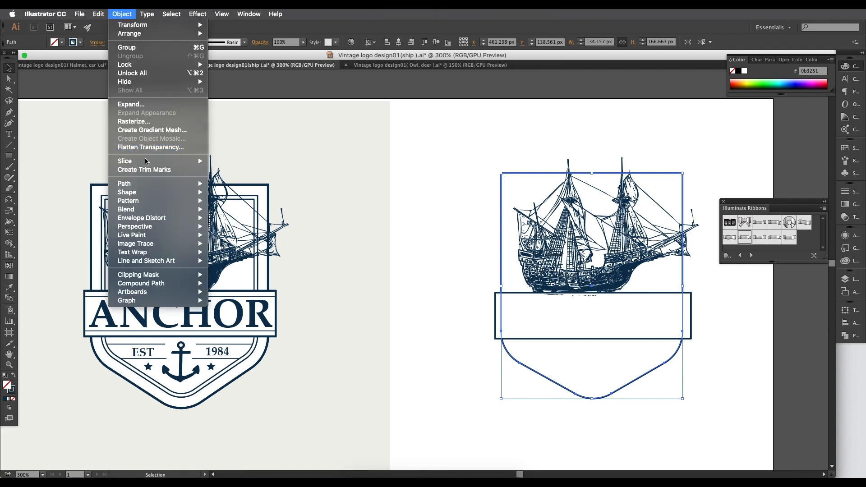
mouse_move(135, 183)
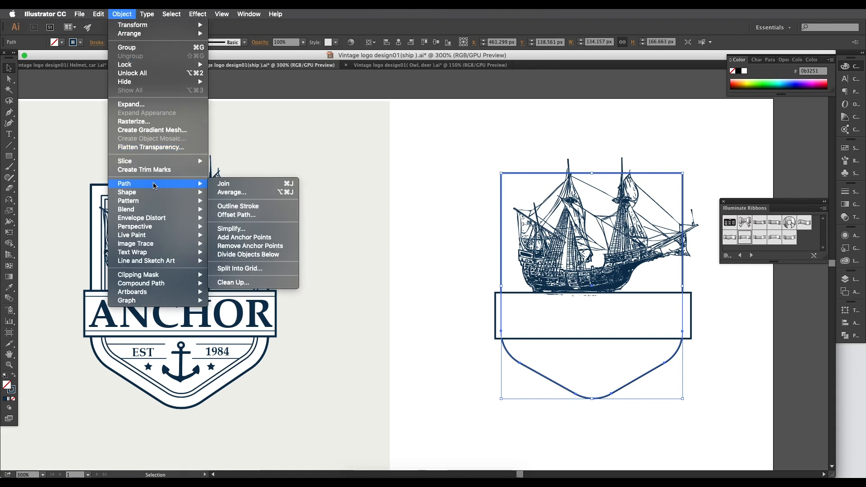
left_click(240, 215)
left_click(406, 178)
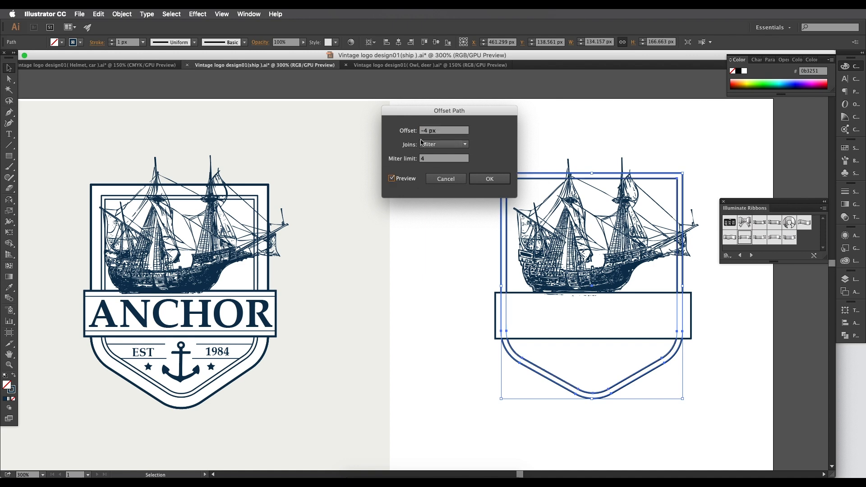
left_click_drag(431, 110, 366, 95)
left_click(364, 118)
key("Down")
key("Down")
key("Down")
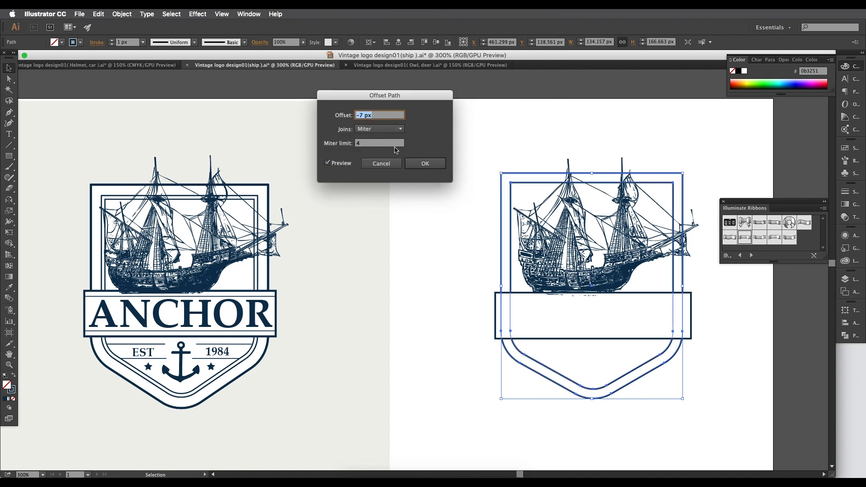
left_click(413, 164)
- Offset the inner shield outline inward by -3 px with Offset Path to make a second, closely spaced inner line
left_click(126, 15)
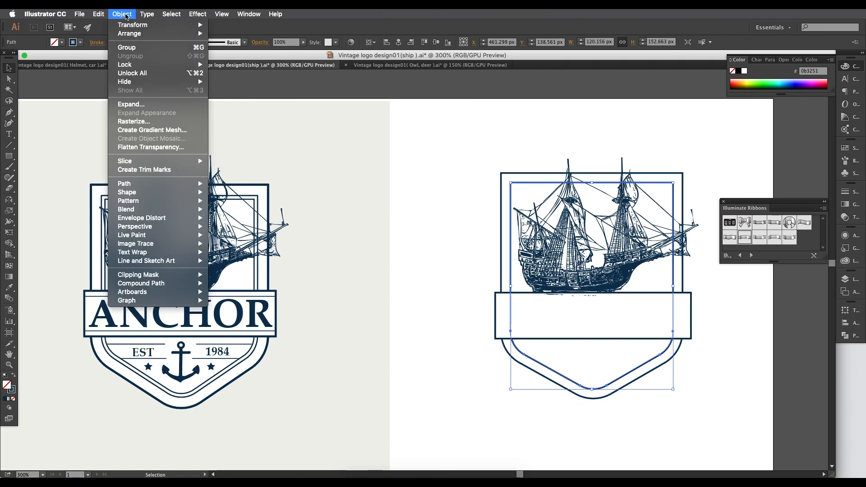
mouse_move(207, 187)
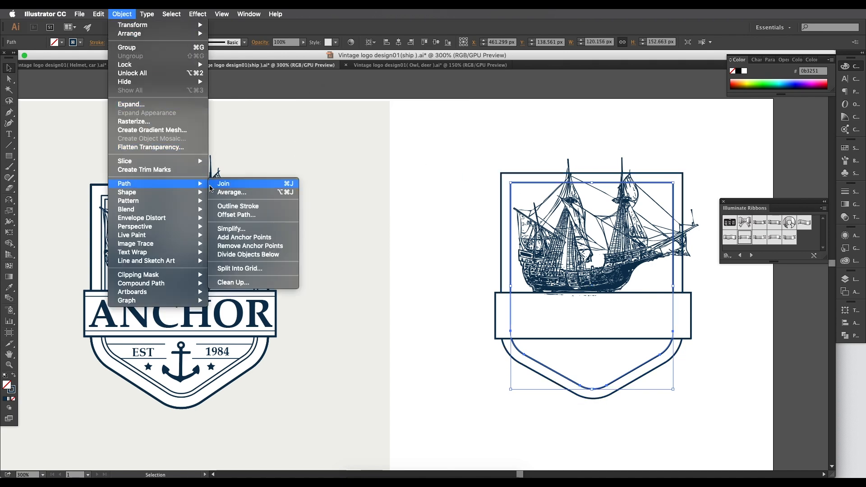
left_click(235, 214)
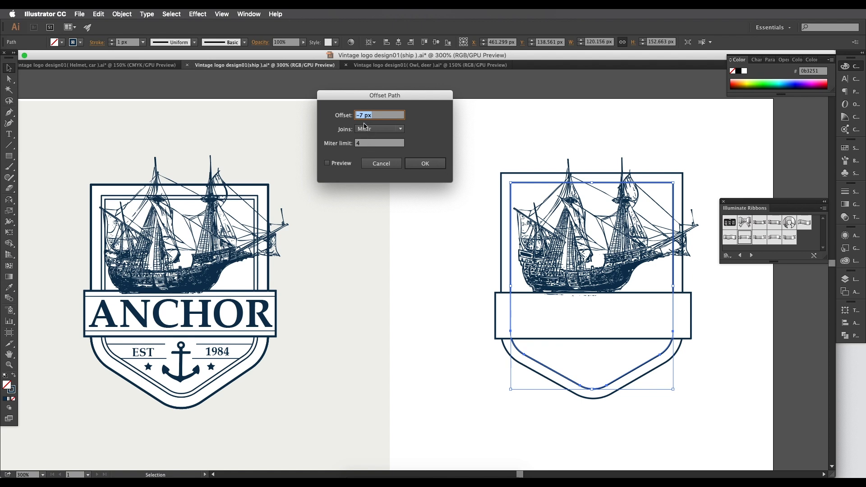
left_click(327, 163)
key("Down")
key("Down")
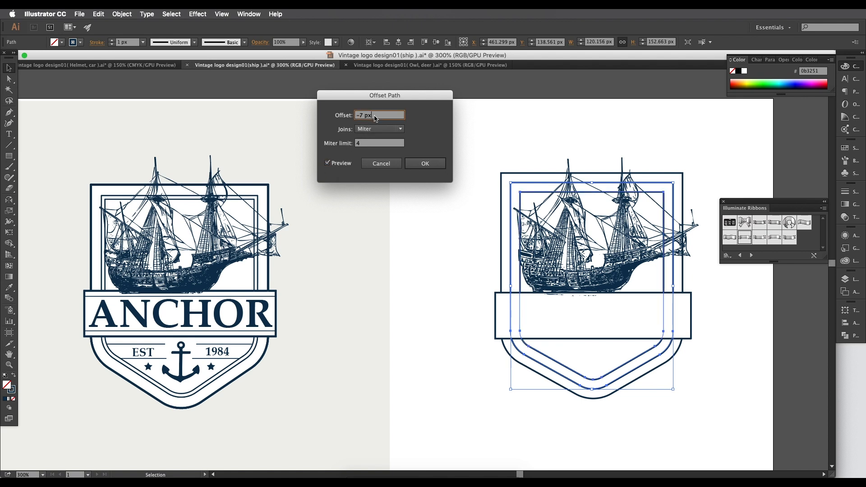
key("Up")
key("Up")
key("Up")
key("Up")
key("Up")
key("Up")
key("Up")
left_click(381, 117)
key("Down")
left_click(425, 164)
scroll(344, 242, "right", 2)
scroll(343, 242, "down", 1)
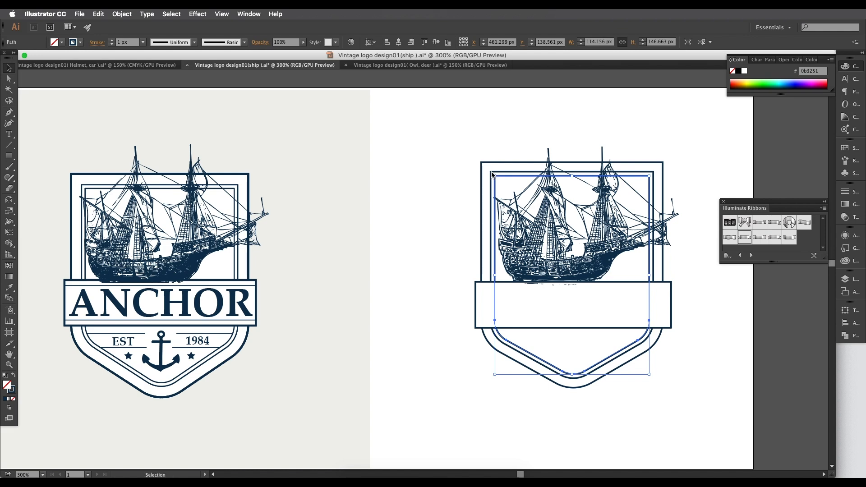
- Select both inner shield outlines and set their stroke to 0.5 px
scroll(492, 174, "up", 1)
left_click(278, 114)
left_click(498, 175)
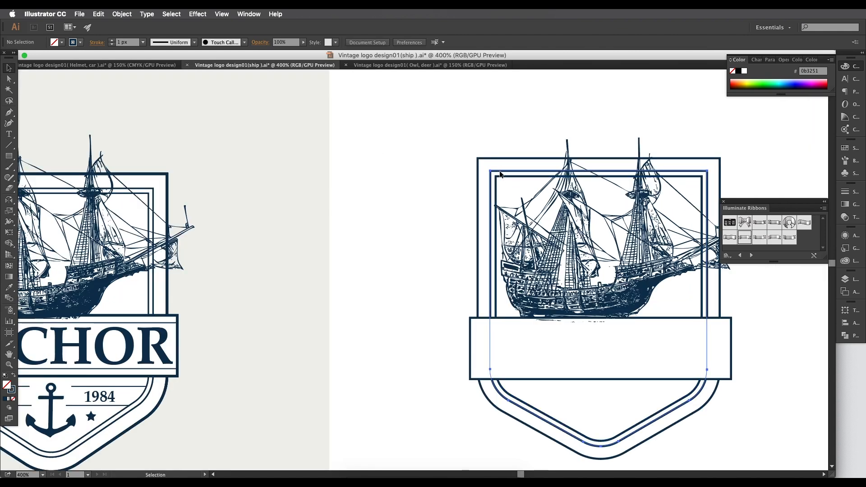
scroll(501, 178, "up", 1)
scroll(504, 183, "down", 1)
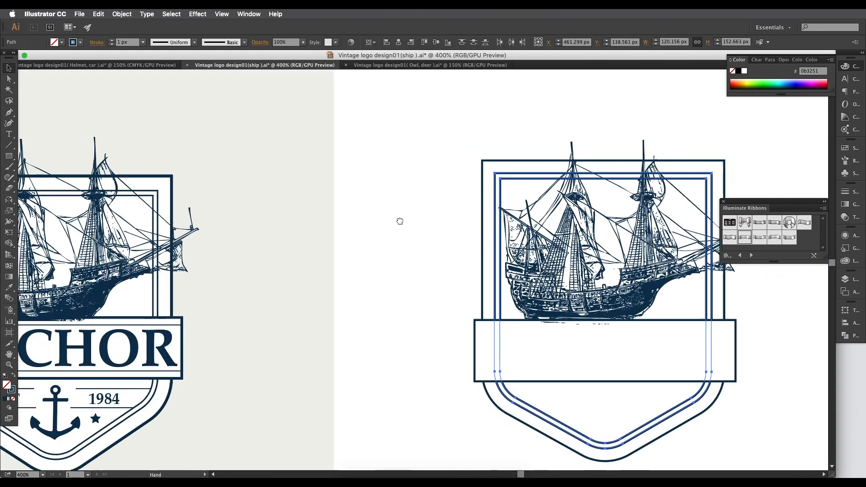
left_click_drag(393, 223, 464, 215)
left_click_drag(204, 191, 234, 190)
left_click(143, 43)
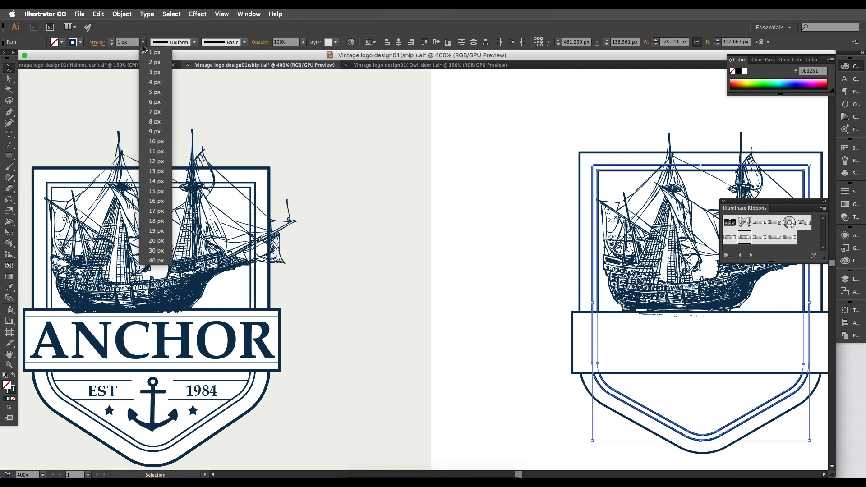
left_click(146, 59)
left_click(122, 42)
left_click(570, 173)
- Give the outer shield outline a heavier stroke weight, and deselect it
left_click(581, 169)
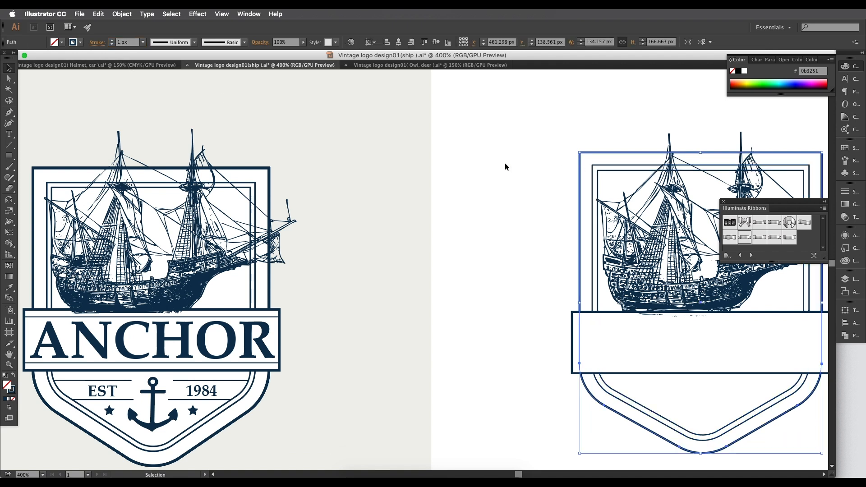
left_click(143, 43)
left_click(152, 78)
left_click(445, 159)
- Set the stroke of both inner shield outlines to 1 px, and deselect them
left_click(593, 168)
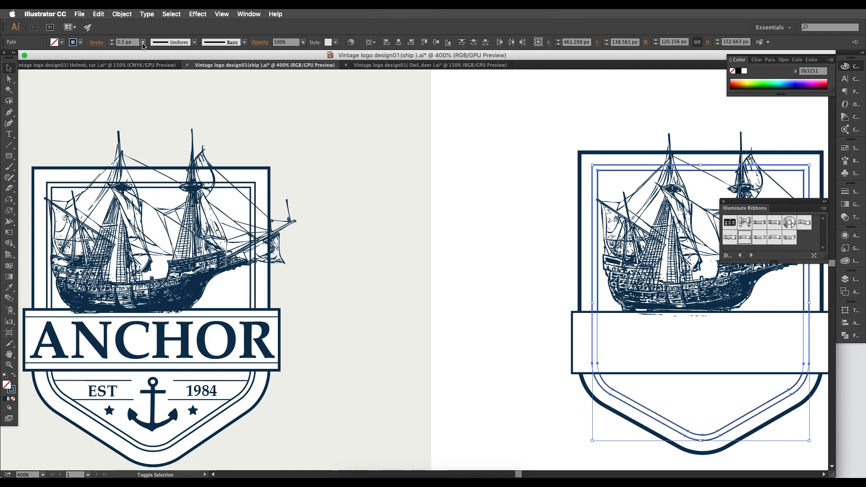
left_click(142, 43)
left_click(148, 53)
left_click(389, 155)
scroll(472, 185, "down", 1)
left_click_drag(525, 232, 469, 201)
- Set the white banner rectangle's stroke to 2 px, and deselect it
left_click(564, 273)
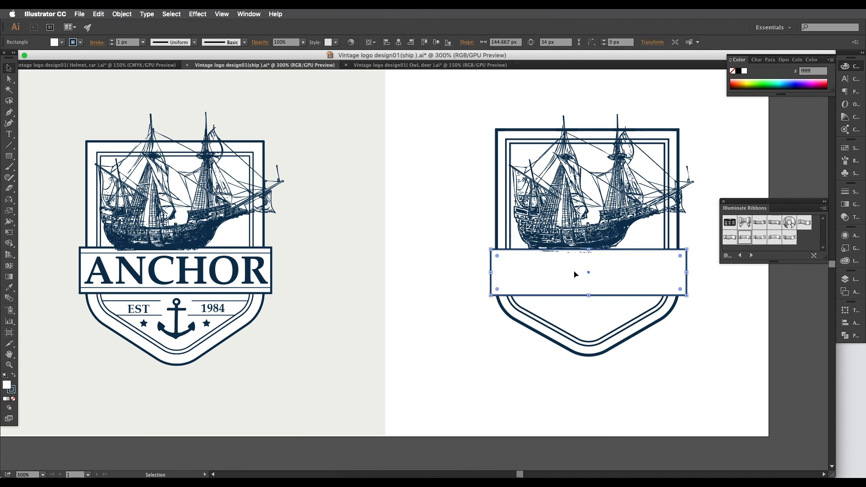
left_click(142, 42)
left_click(148, 52)
left_click(280, 141)
left_click_drag(408, 259, 398, 239)
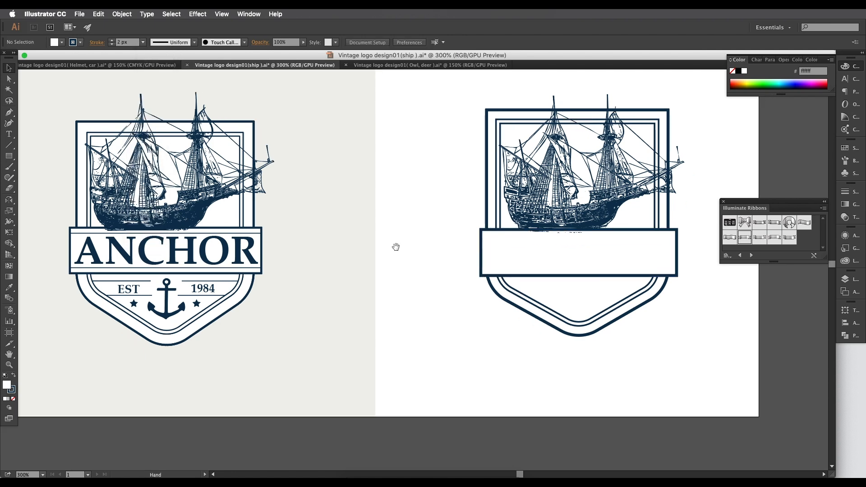
- Duplicate the banner rectangle in place and shrink the copy vertically about its center to about 27 px high
left_click_drag(308, 272, 367, 271)
scroll(224, 229, "up", 1)
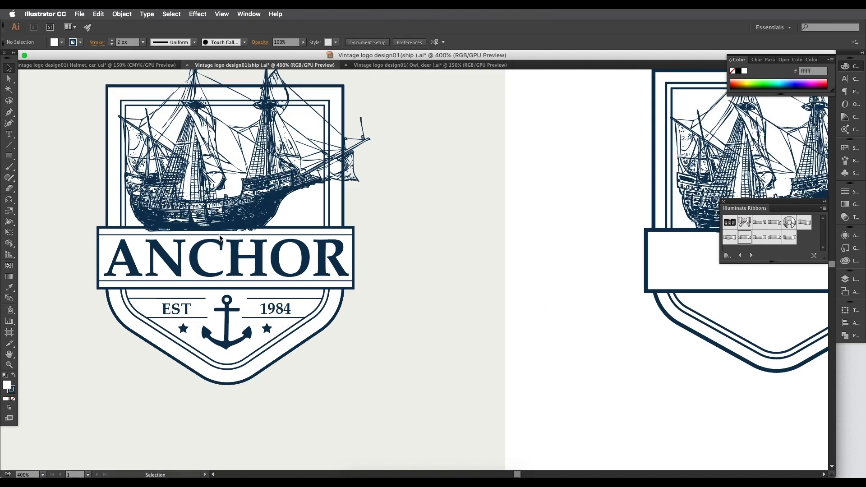
scroll(270, 261, "right", 8)
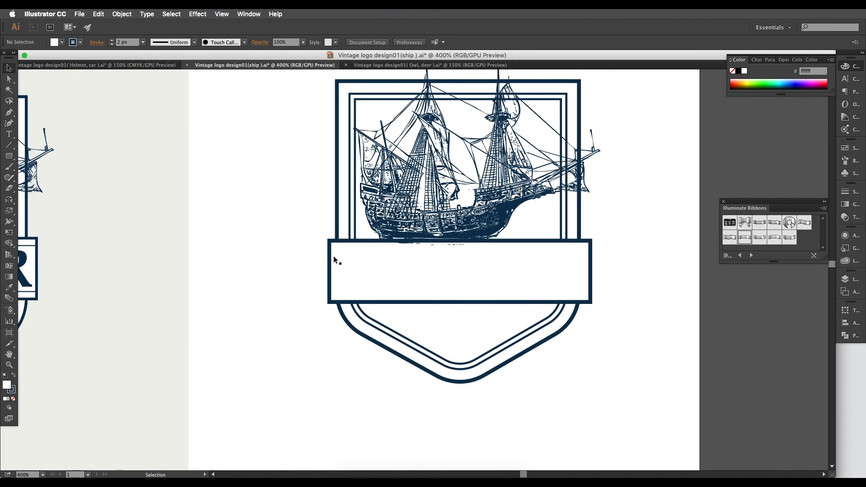
left_click(334, 257)
key("a")
key("v")
left_click_drag(459, 243, 461, 250)
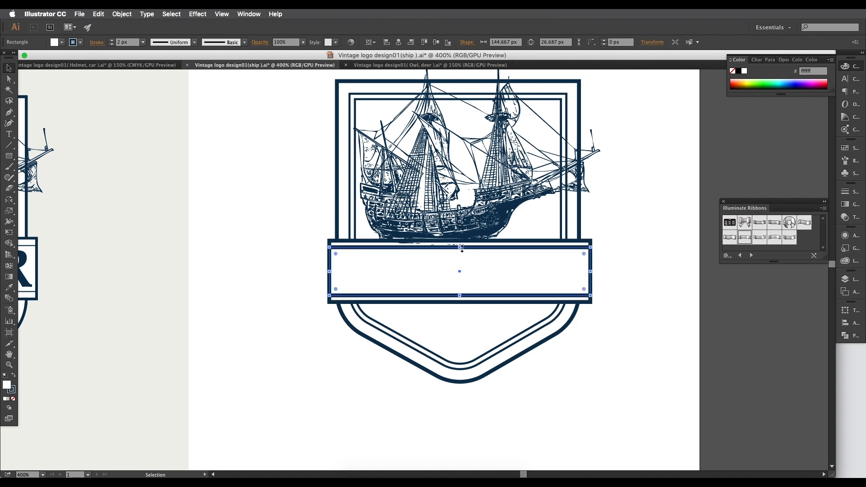
- Set the stroke of the shorter rectangle inside the banner to 1 px
left_click(143, 42)
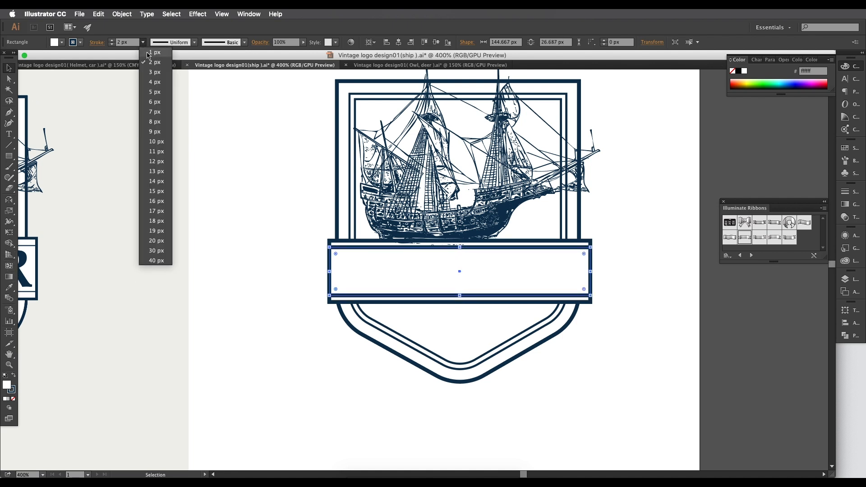
left_click(148, 54)
left_click(233, 185)
left_click(365, 252)
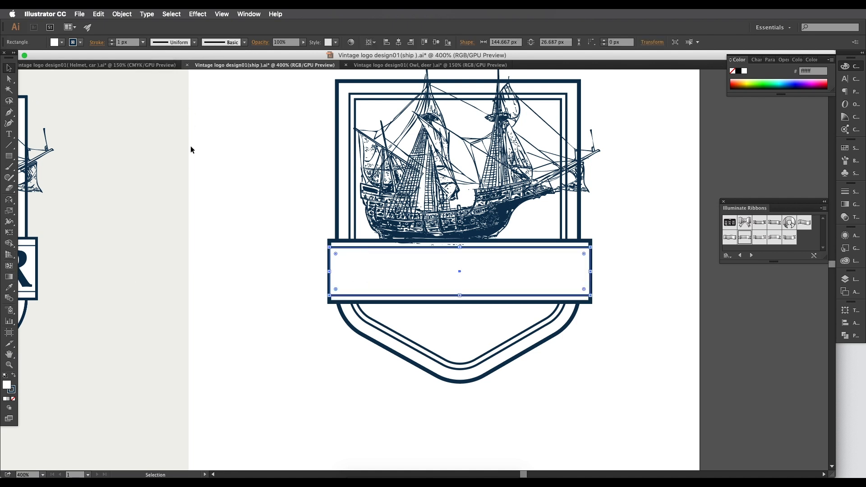
- Set the inner banner rectangle's stroke to 0.5 px and its fill to none, and deselect it
left_click(114, 44)
key("Return")
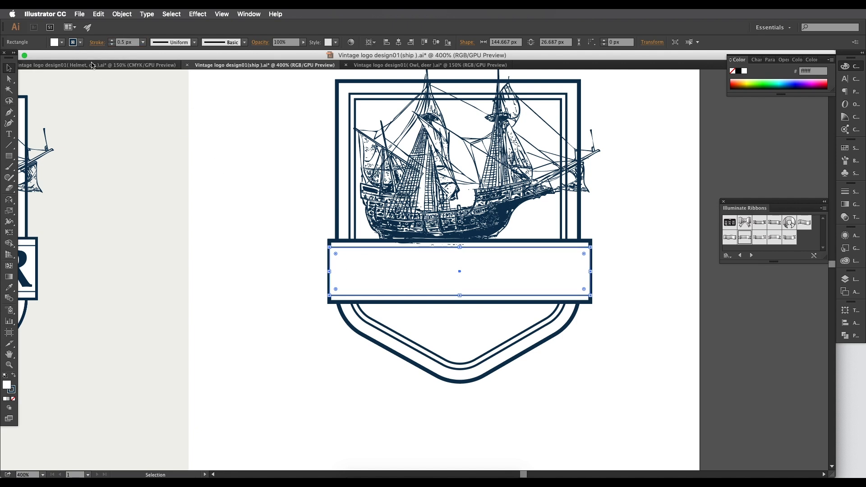
left_click(61, 43)
left_click(6, 59)
left_click(52, 43)
left_click(95, 85)
- Copy the ANCHOR text from the reference badge onto the empty banner of the new badge
scroll(338, 232, "down", 1)
left_click_drag(402, 284, 509, 286)
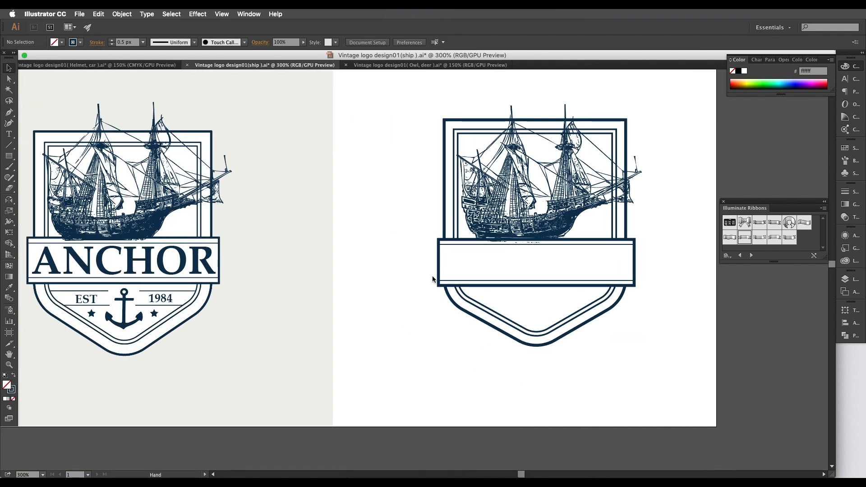
left_click_drag(163, 262, 212, 258)
left_click_drag(516, 220, 470, 253)
left_click_drag(172, 302, 293, 246)
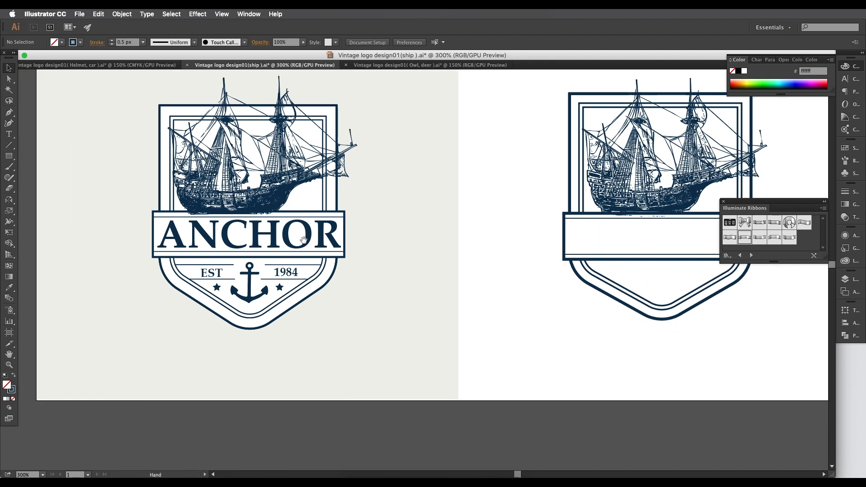
left_click(272, 246)
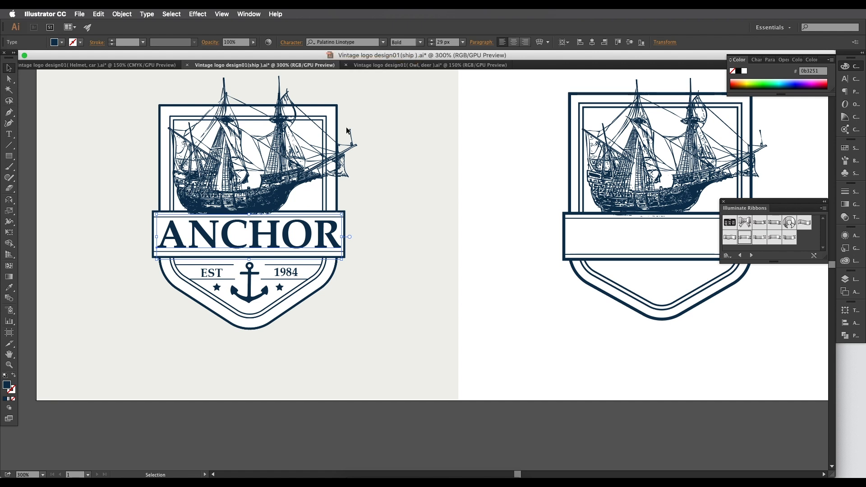
left_click_drag(312, 241, 738, 247)
scroll(541, 249, "right", 5)
- Bring the copied ANCHOR text to the front, center it within the banner, and deselect it
right_click(481, 250)
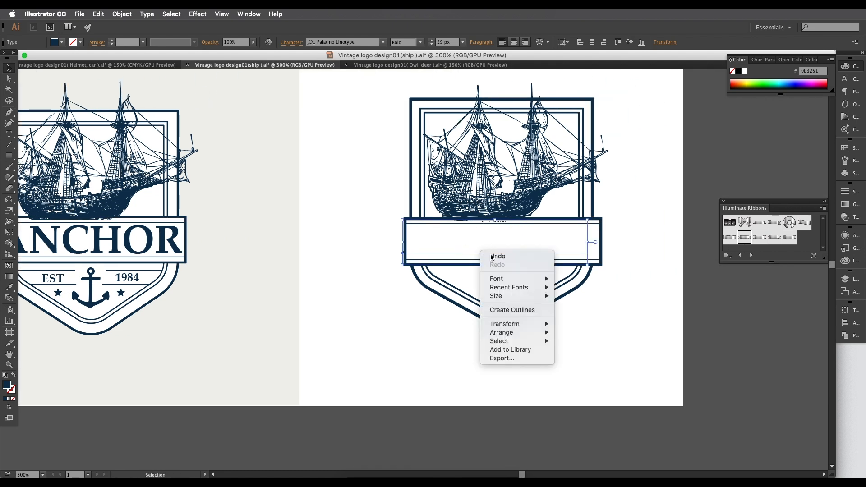
mouse_move(521, 343)
left_click(586, 333)
mouse_move(542, 247)
left_mouse_down()
mouse_move(559, 247)
mouse_move(551, 246)
left_mouse_up()
left_click(603, 282)
left_click(536, 239)
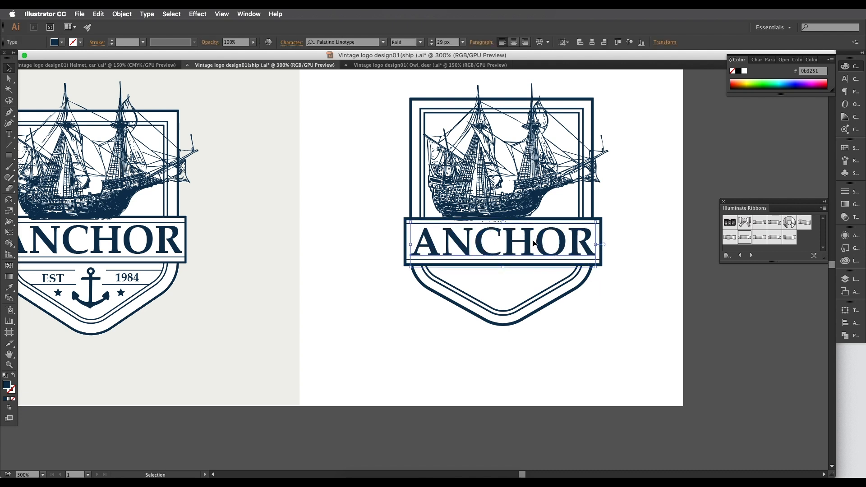
key("Up")
left_click(568, 315)
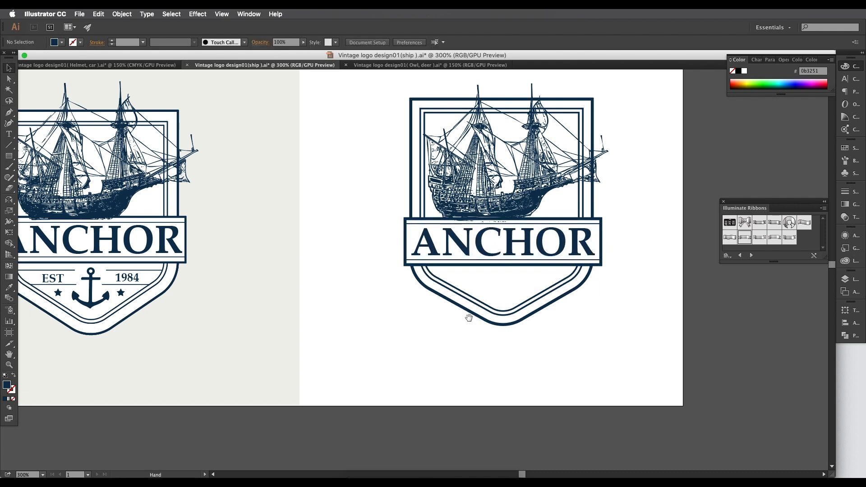
- Copy the EST and 1984 texts from the reference badge to the same place below the new badge's banner
left_click_drag(314, 302, 339, 293)
left_click_drag(100, 280, 513, 278)
left_click(551, 332)
- Draw a horizontal line about 108 px long across the new shield, between the banner and the EST and 1984 texts
left_click_drag(301, 258, 418, 258)
key("super+equal")
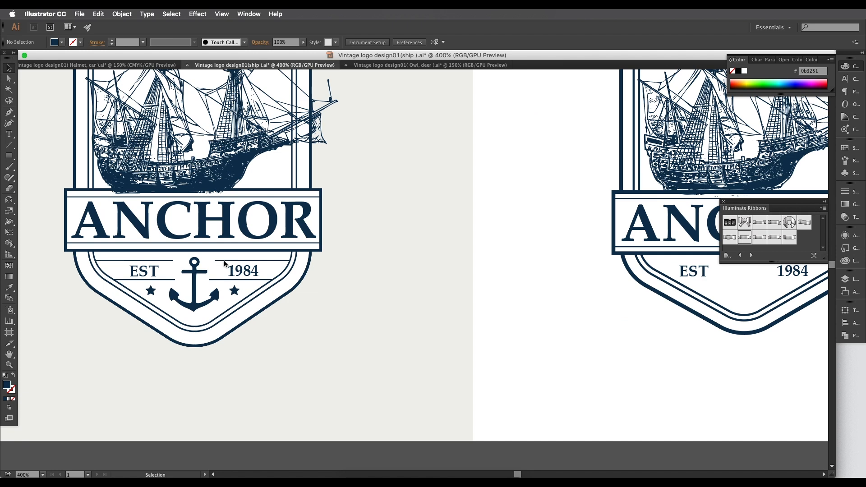
left_click(226, 260)
key("super+minus")
left_click_drag(597, 277, 421, 299)
key("super+equal")
key("super+equal")
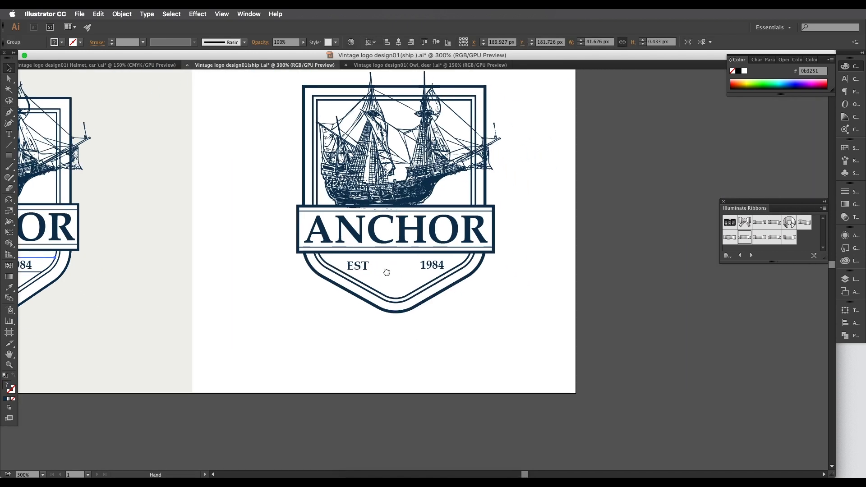
left_click(6, 145)
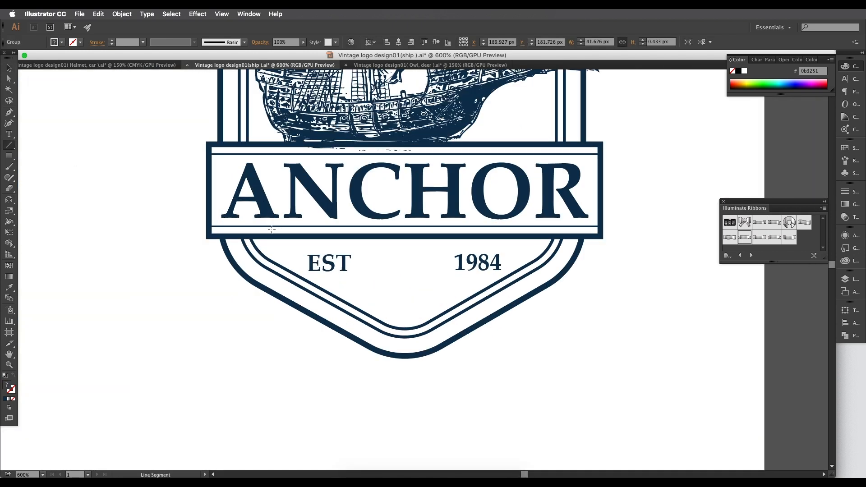
left_click_drag(255, 248, 547, 248)
- Give the new line the badge's navy color as its stroke with no fill, at 0.5 px weight
key("i")
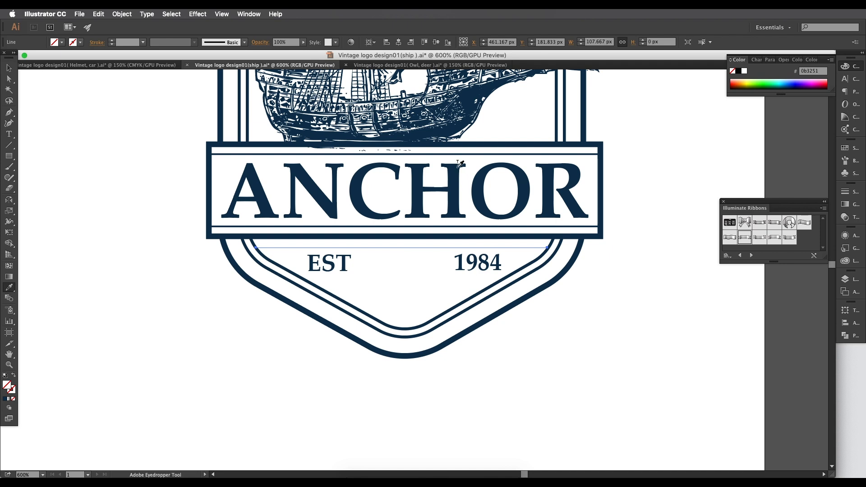
left_click(461, 155)
key("v")
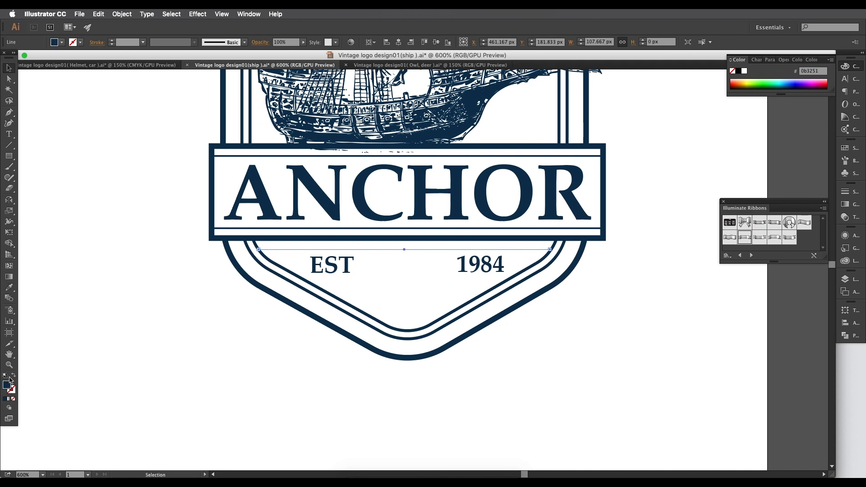
left_click(13, 376)
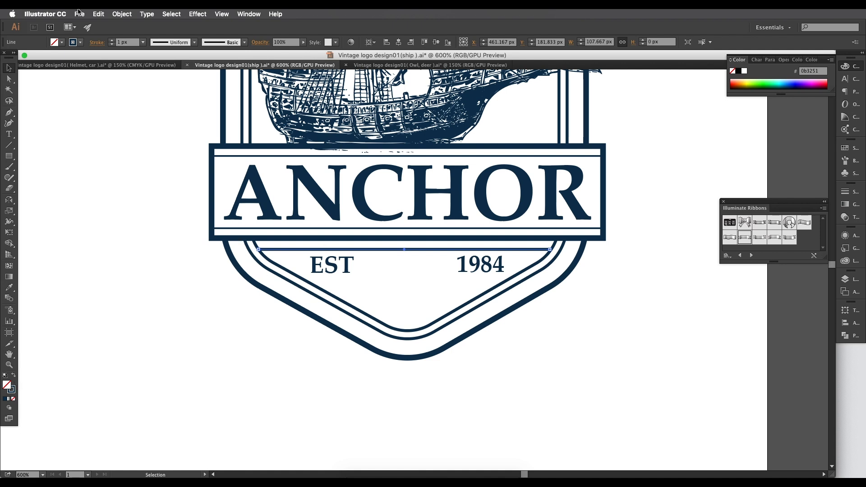
left_click(112, 44)
- Duplicate the line straight down below EST and 1984, and shorten the copy about its center to about 74 px
scroll(402, 256, "up", 1)
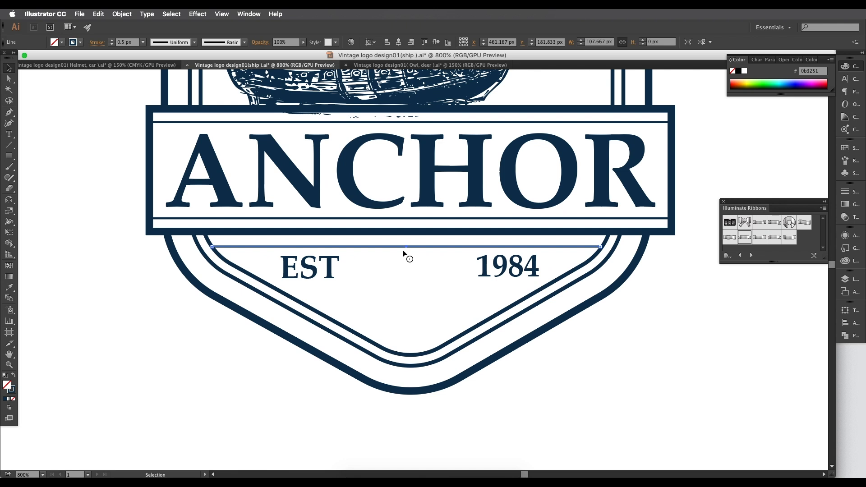
left_click_drag(405, 247, 410, 289)
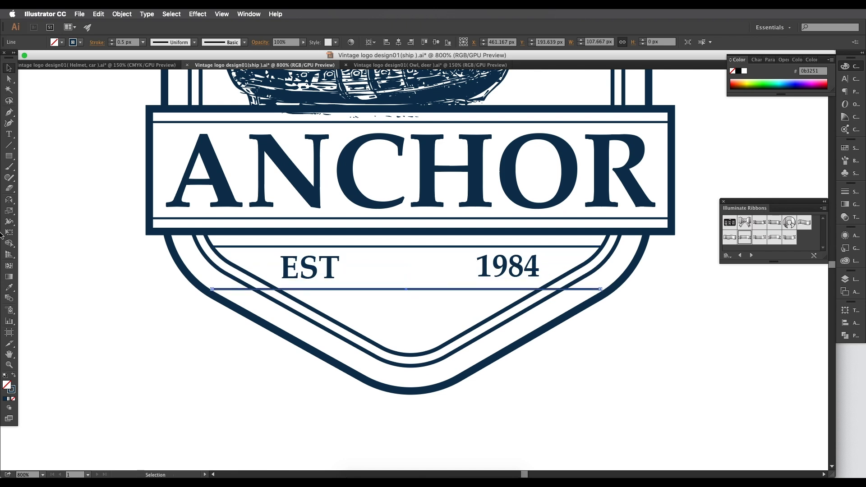
left_click(9, 233)
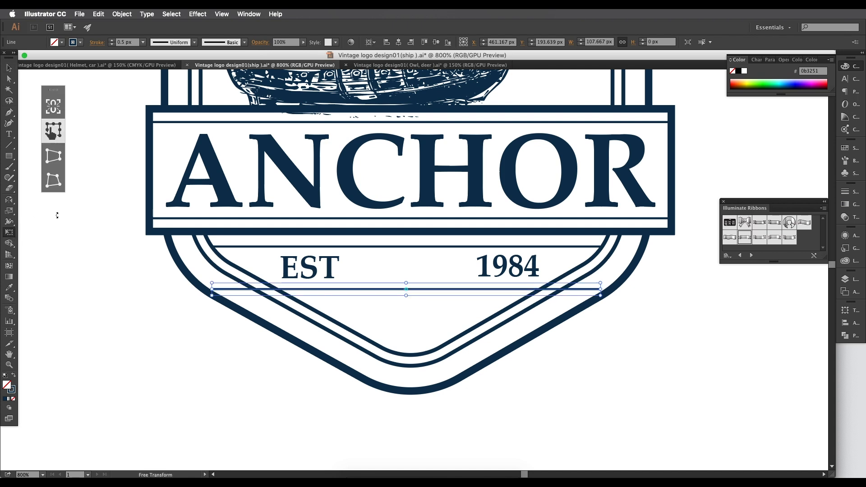
left_click_drag(603, 291, 540, 292)
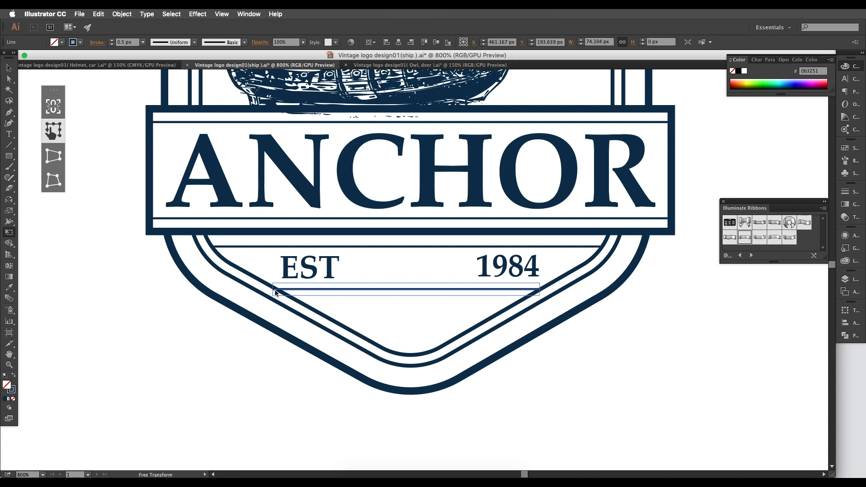
key("v")
left_click(350, 292)
- Examine the anchor icon in the lower part of the reference badge
scroll(350, 291, "down", 4)
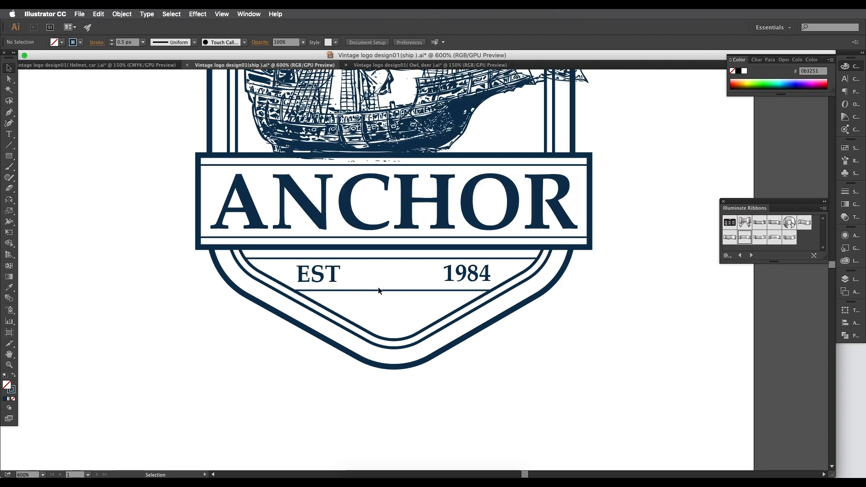
scroll(255, 329, "left", 10)
left_click(215, 277)
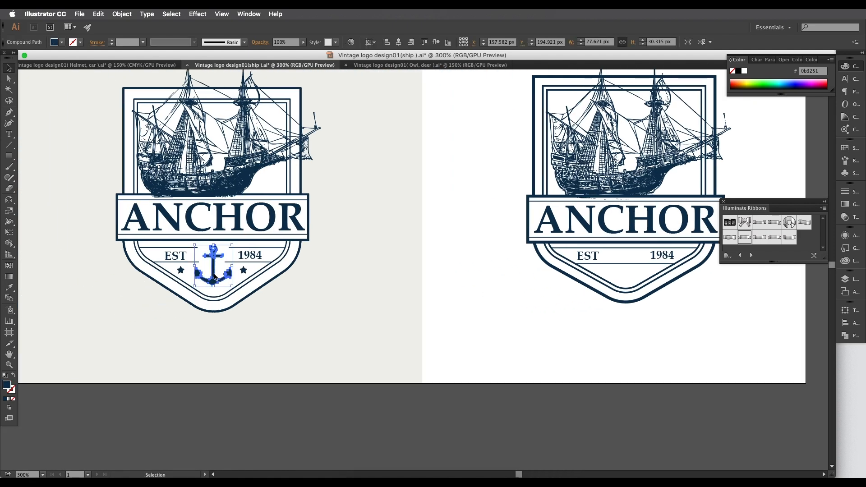
scroll(215, 277, "up", 2)
scroll(215, 277, "up", 1)
scroll(215, 276, "down", 1)
scroll(214, 276, "up", 3)
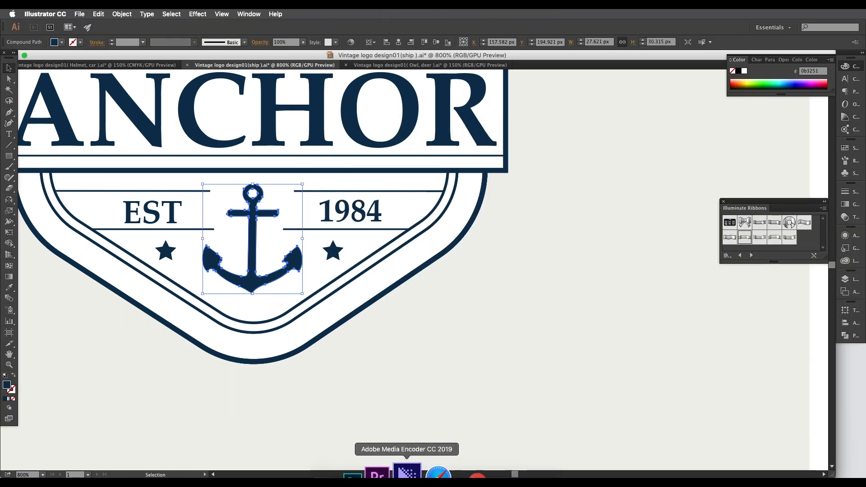
- Switch to Safari and search Google for "anchor png"
left_click(440, 473)
left_click(343, 156)
type("Anchor")
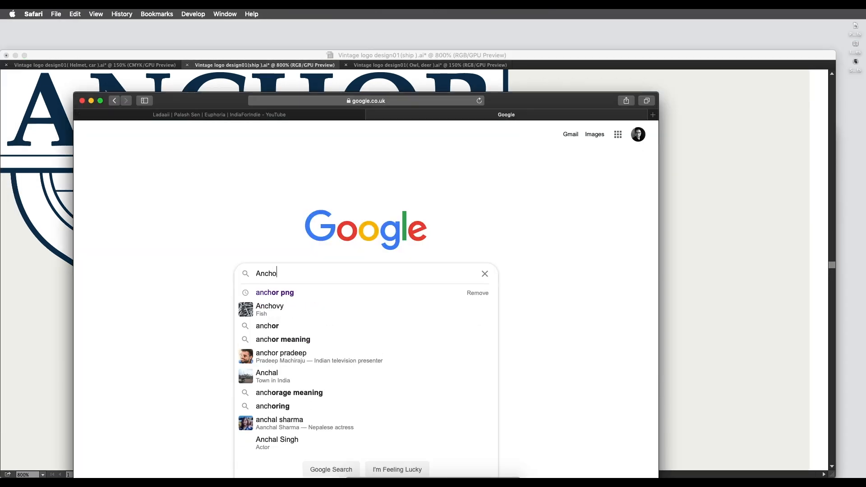
key("Down")
key("Return")
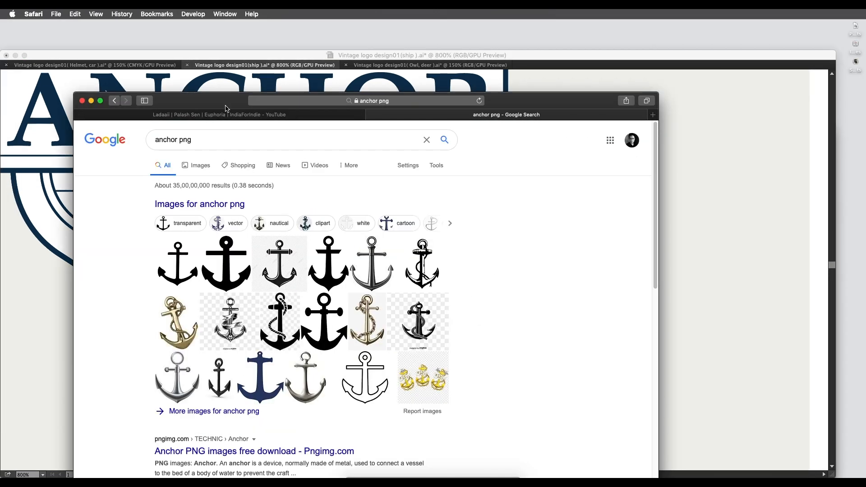
- Show the image results beside the artwork, and bring a plain black anchor image into the Illustrator document
left_click_drag(226, 108, 561, 60)
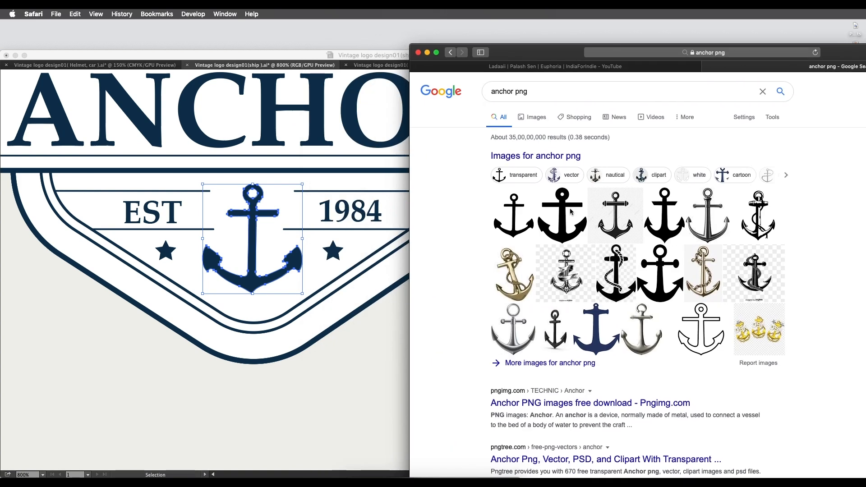
left_click(539, 120)
left_click_drag(473, 226, 297, 365)
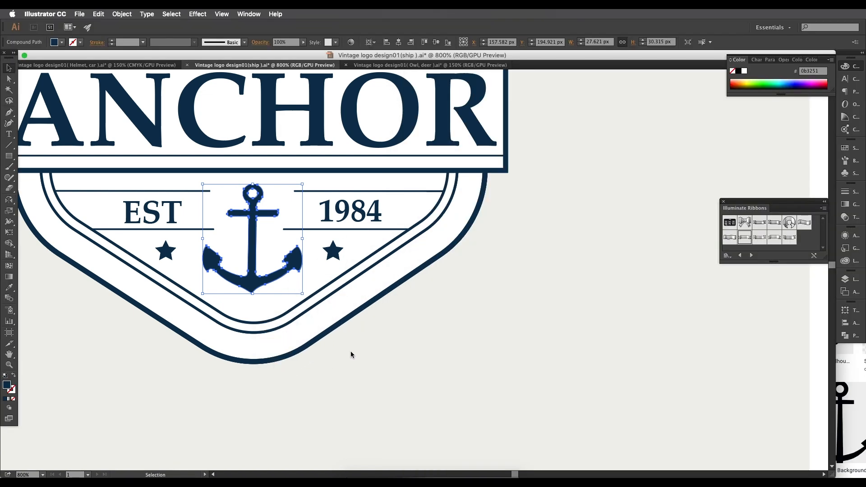
- Trace the placed anchor image with Image Trace, and expand the tracing into vector shapes
key("super+0")
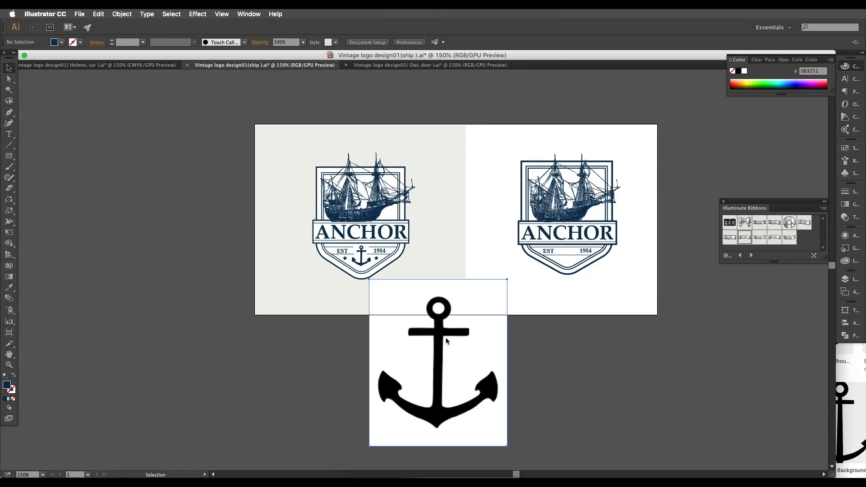
left_click(205, 42)
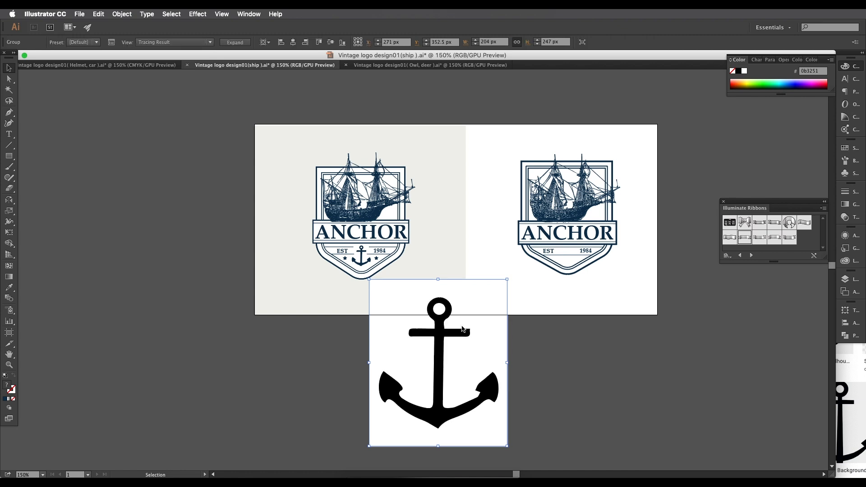
left_click(235, 42)
- Ungroup the expanded anchor tracing, and delete its white background shape
right_click(477, 329)
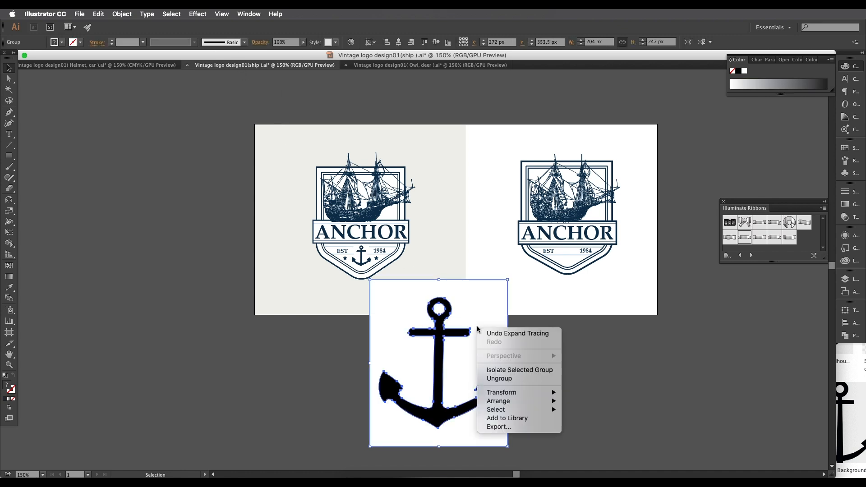
left_click(506, 380)
right_click(477, 352)
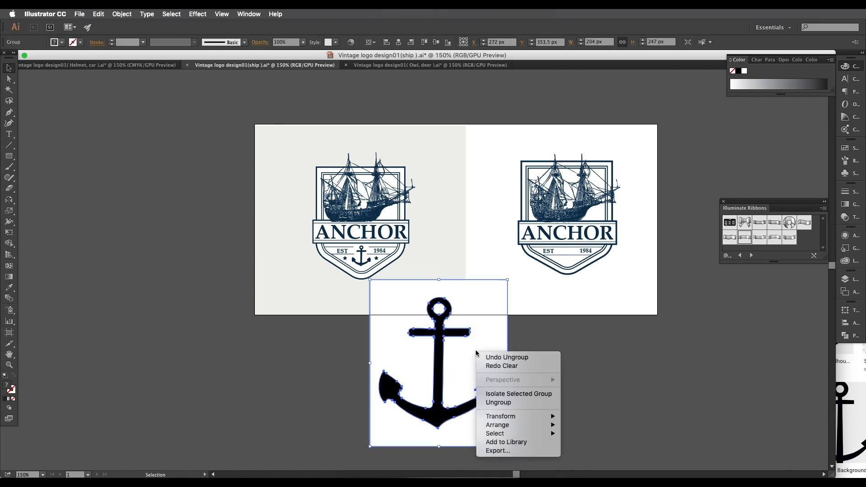
left_click(500, 403)
left_click(526, 379)
left_click_drag(486, 337, 569, 345)
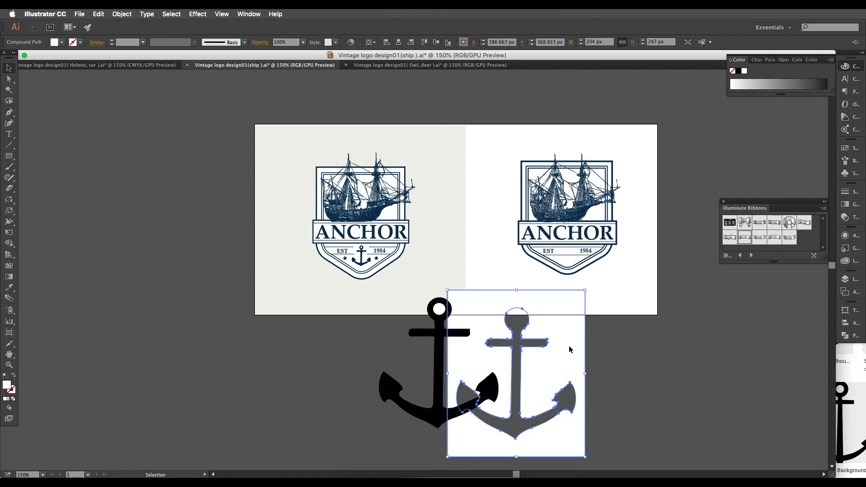
key("Delete")
- Move the black anchor onto the new badge, and scale it down to fit between EST and 1984 below the banner
left_click_drag(442, 315, 588, 245)
key("super+equal")
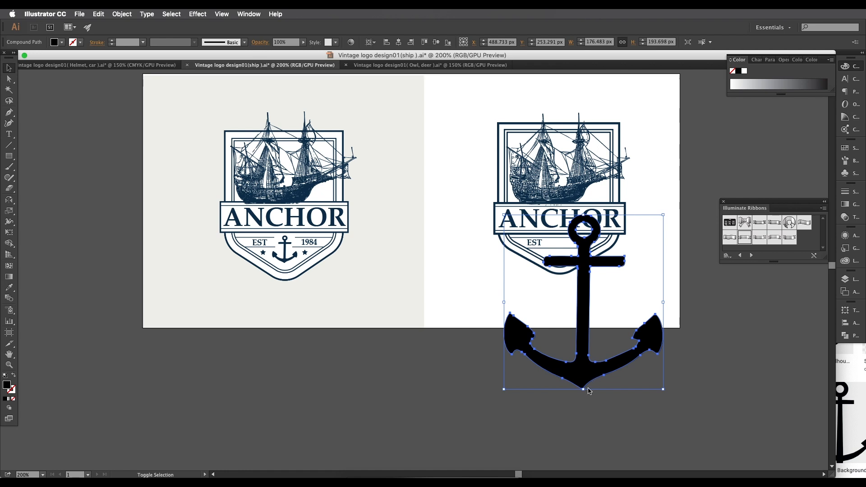
left_click_drag(583, 389, 536, 275)
scroll(584, 240, "up", 2)
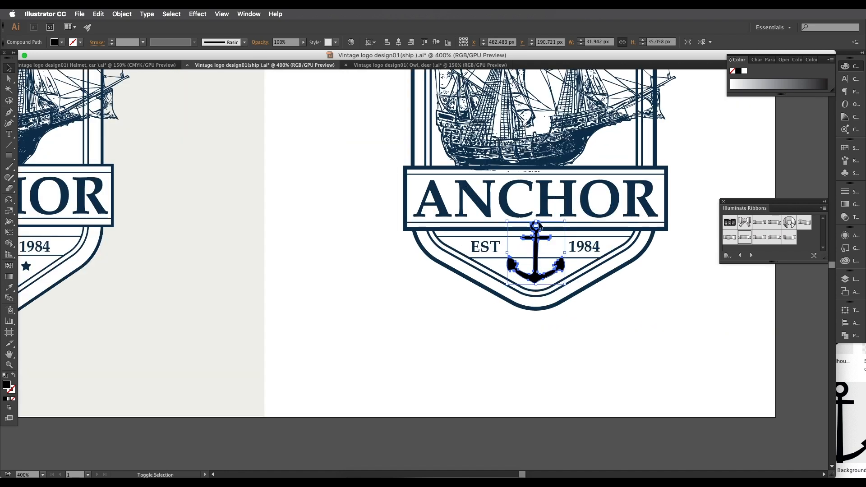
left_click_drag(539, 222, 537, 237)
left_click(653, 366)
- Cut both divider lines around EST and 1984 on each side of the anchor, and delete the middle segments
scroll(553, 302, "up", 1)
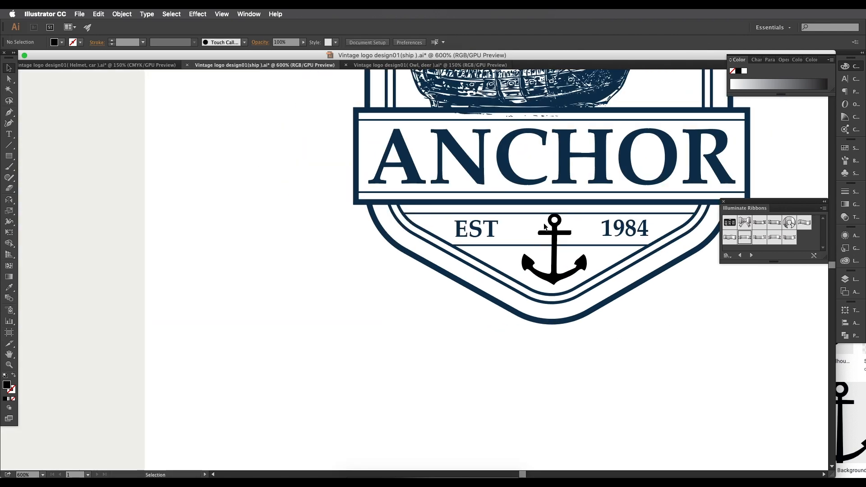
scroll(570, 214, "up", 1)
left_click_drag(573, 215, 507, 237)
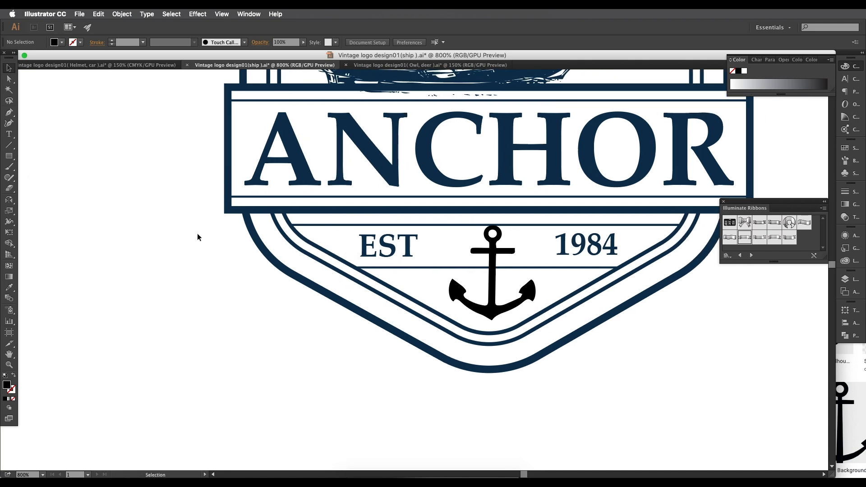
left_click(406, 225)
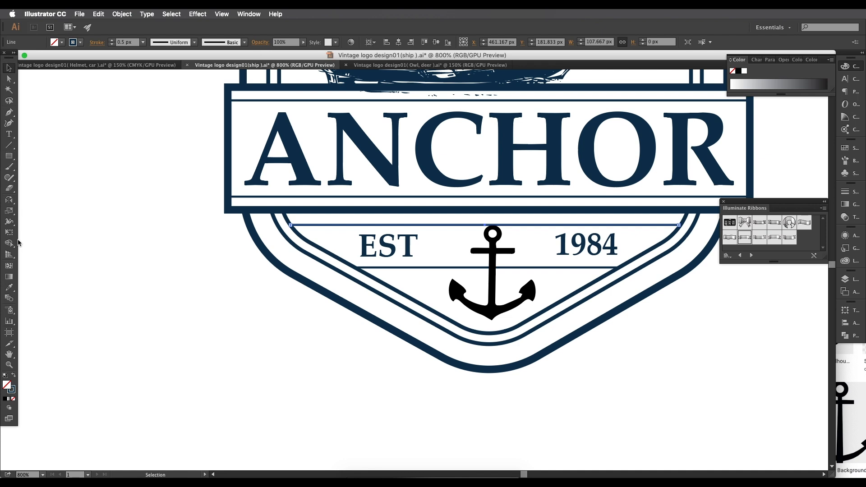
left_click_drag(8, 193, 46, 197)
left_click(458, 225)
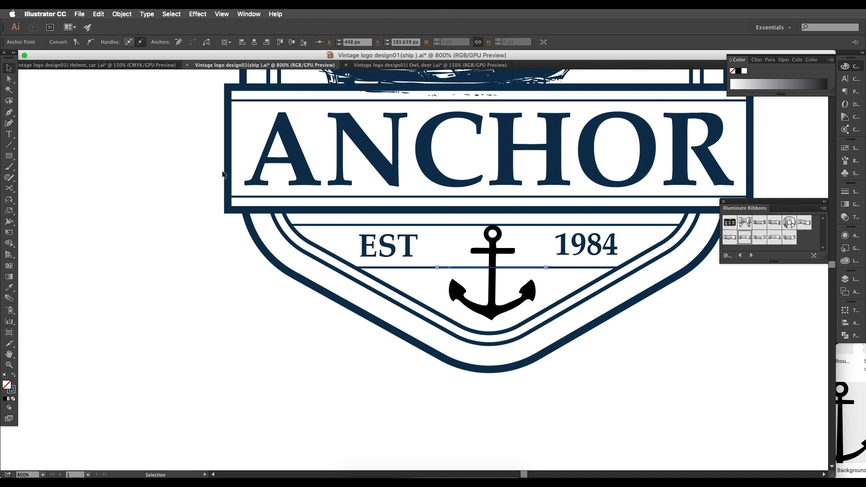
key("Delete")
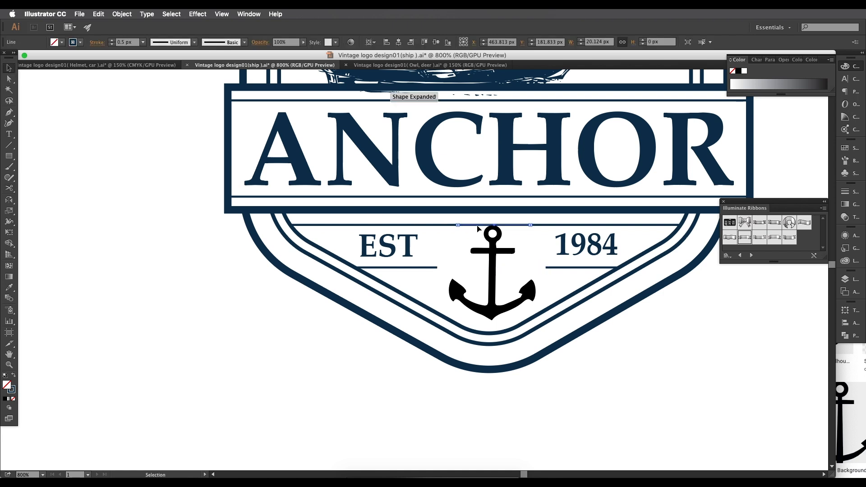
key("Delete")
- Copy the two small stars from the original badge onto the new badge, placing one on each side of the anchor
scroll(528, 269, "down", 4)
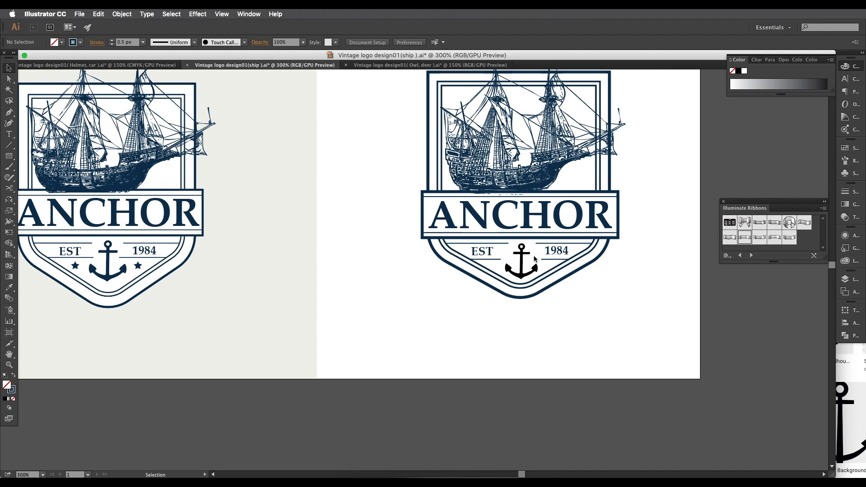
scroll(534, 256, "left", 3)
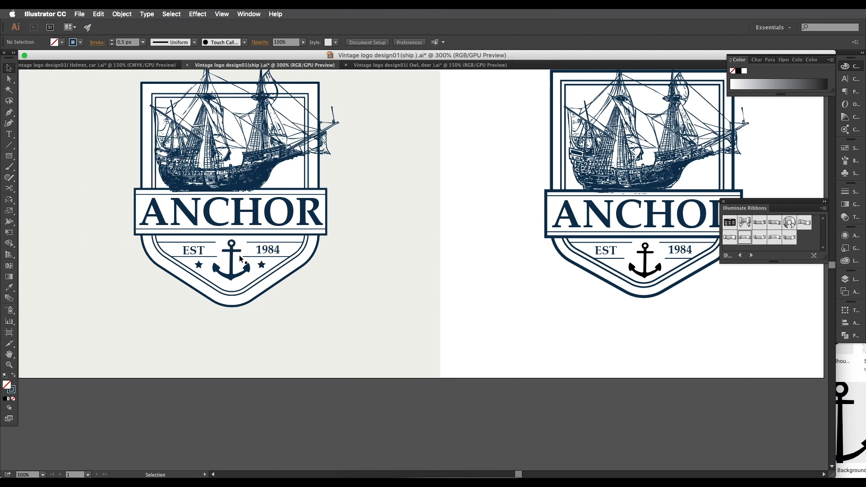
left_click_drag(239, 255, 239, 246)
left_click(205, 243)
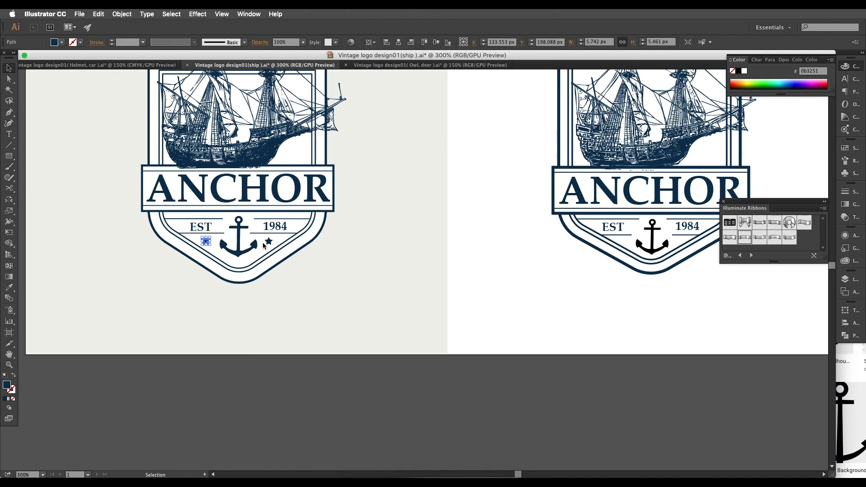
left_click(269, 242, "shift")
scroll(344, 269, "up", 1)
left_click_drag(161, 232, 379, 228)
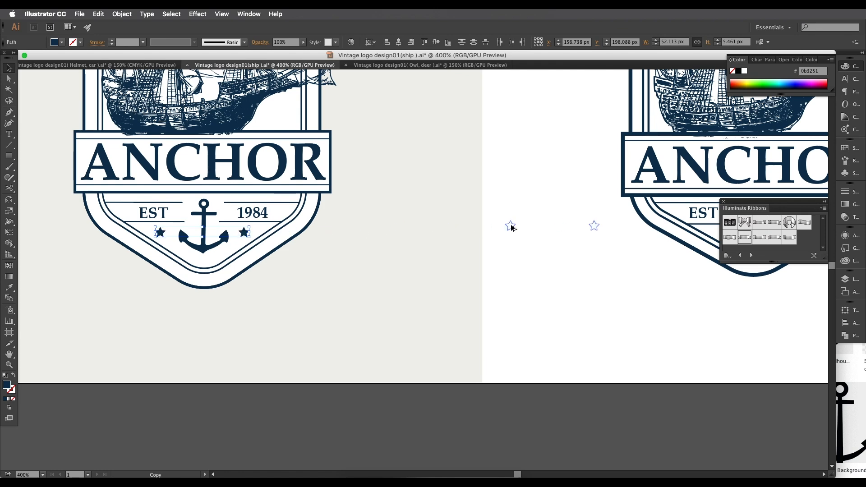
left_click_drag(707, 232, 259, 244)
key("super+equal")
key("super+equal")
left_click_drag(425, 242, 416, 242)
left_click(469, 285)
- Compare the new ship badge with the original, examining the ship, frame, banner and lower emblem
scroll(469, 285, "down", 8)
scroll(433, 278, "left", 5)
scroll(434, 278, "up", 2)
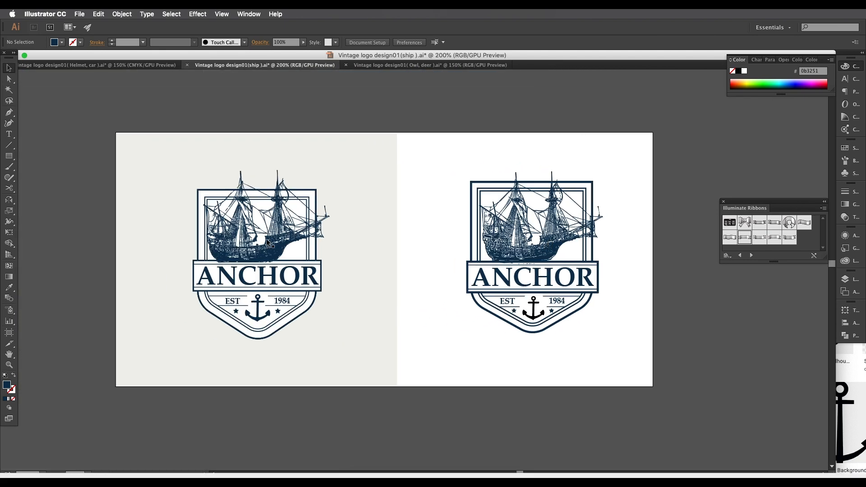
scroll(356, 248, "up", 4)
scroll(375, 250, "left", 2)
scroll(383, 269, "right", 6)
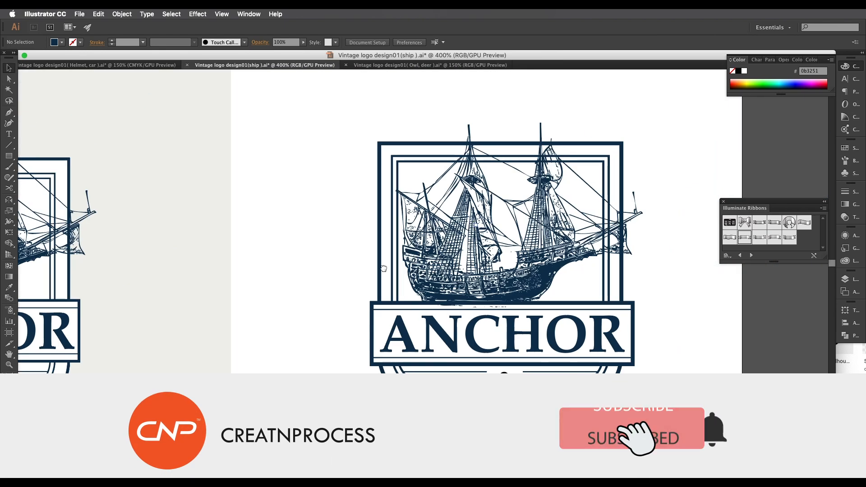
scroll(384, 268, "down", 2)
scroll(315, 285, "down", 3)
scroll(316, 285, "up", 3)
left_click_drag(342, 264, 390, 279)
key("super+minus")
key("super+minus")
- Switch to the open Owl, deer logo document
left_click(379, 67)
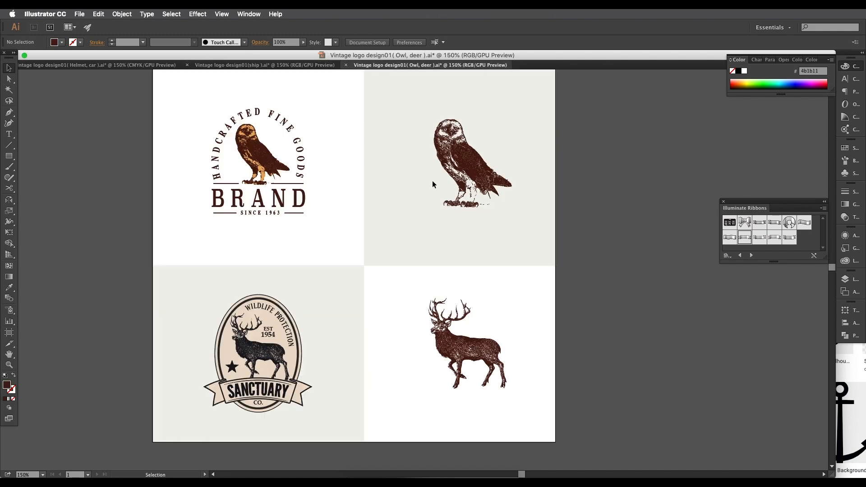